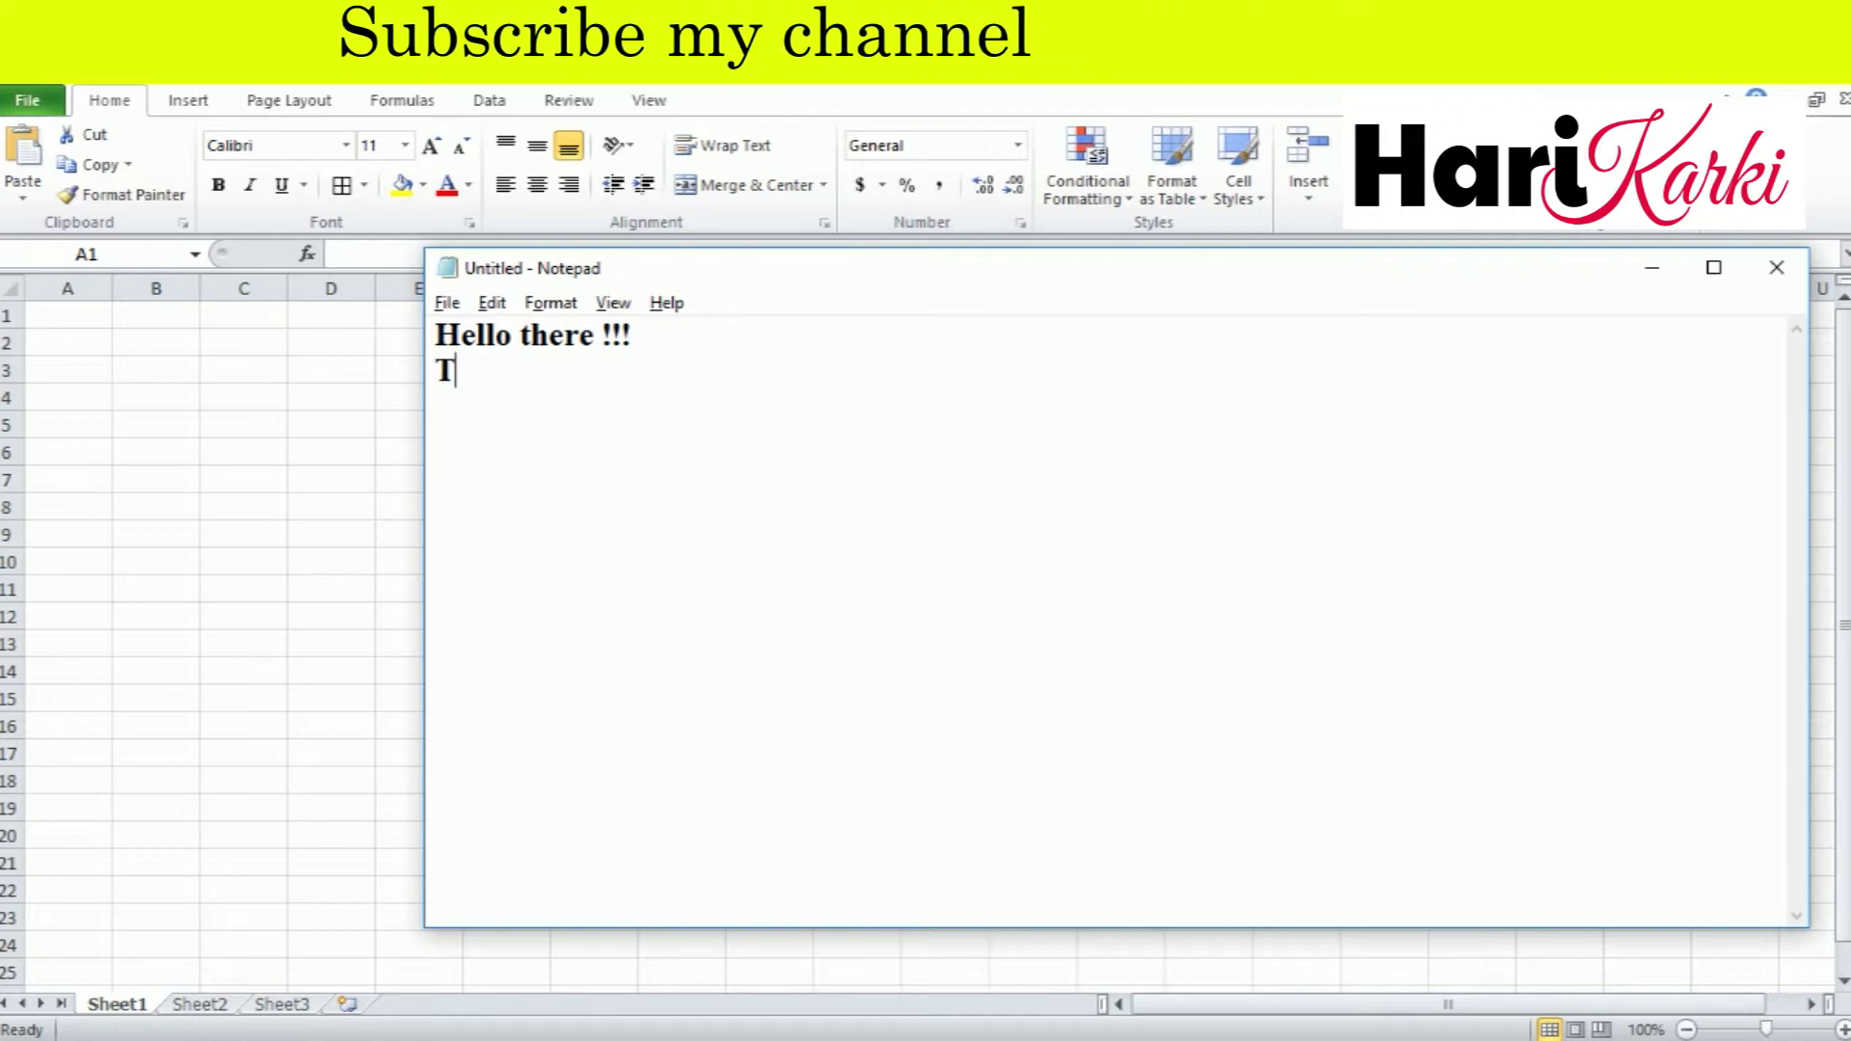
- Write the intro note about checking pass or fail using IF in MS Excel
{"action": "type", "text": "oday i am going to teach how to check pass or"}
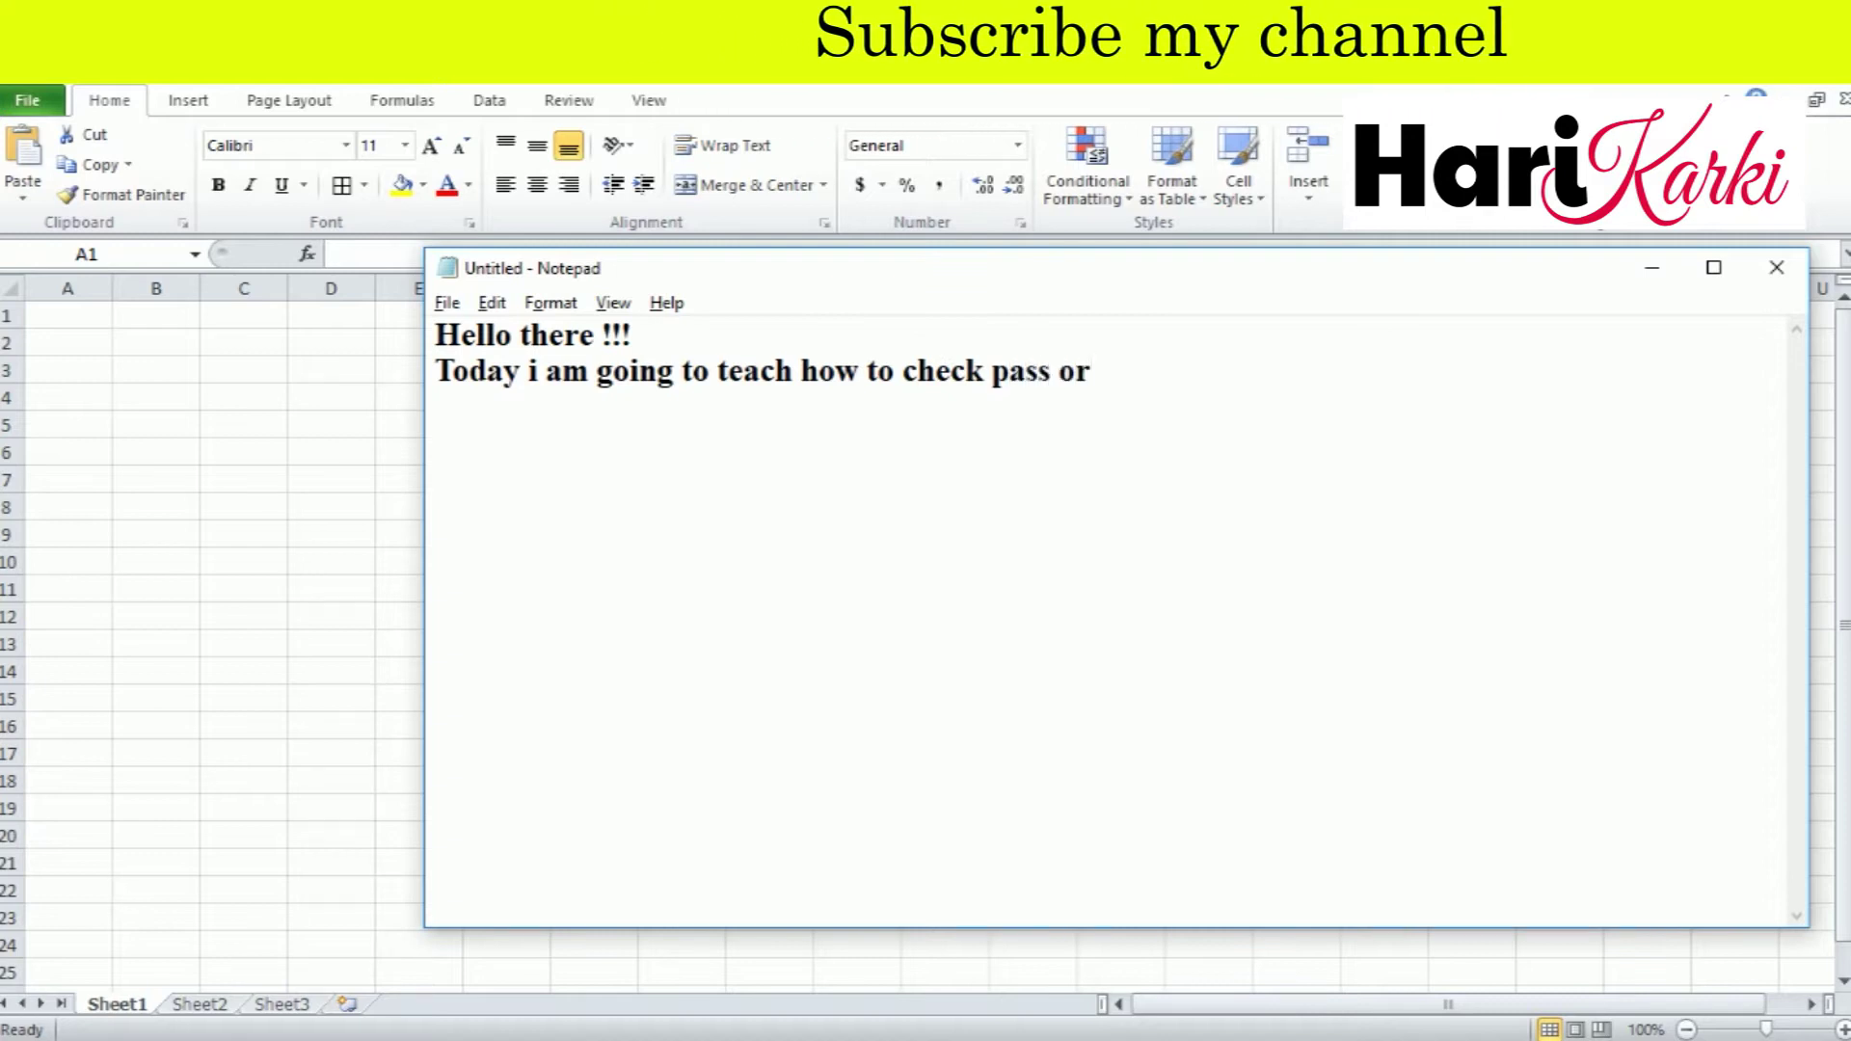
{"action": "type", "text": " fail uisn"}
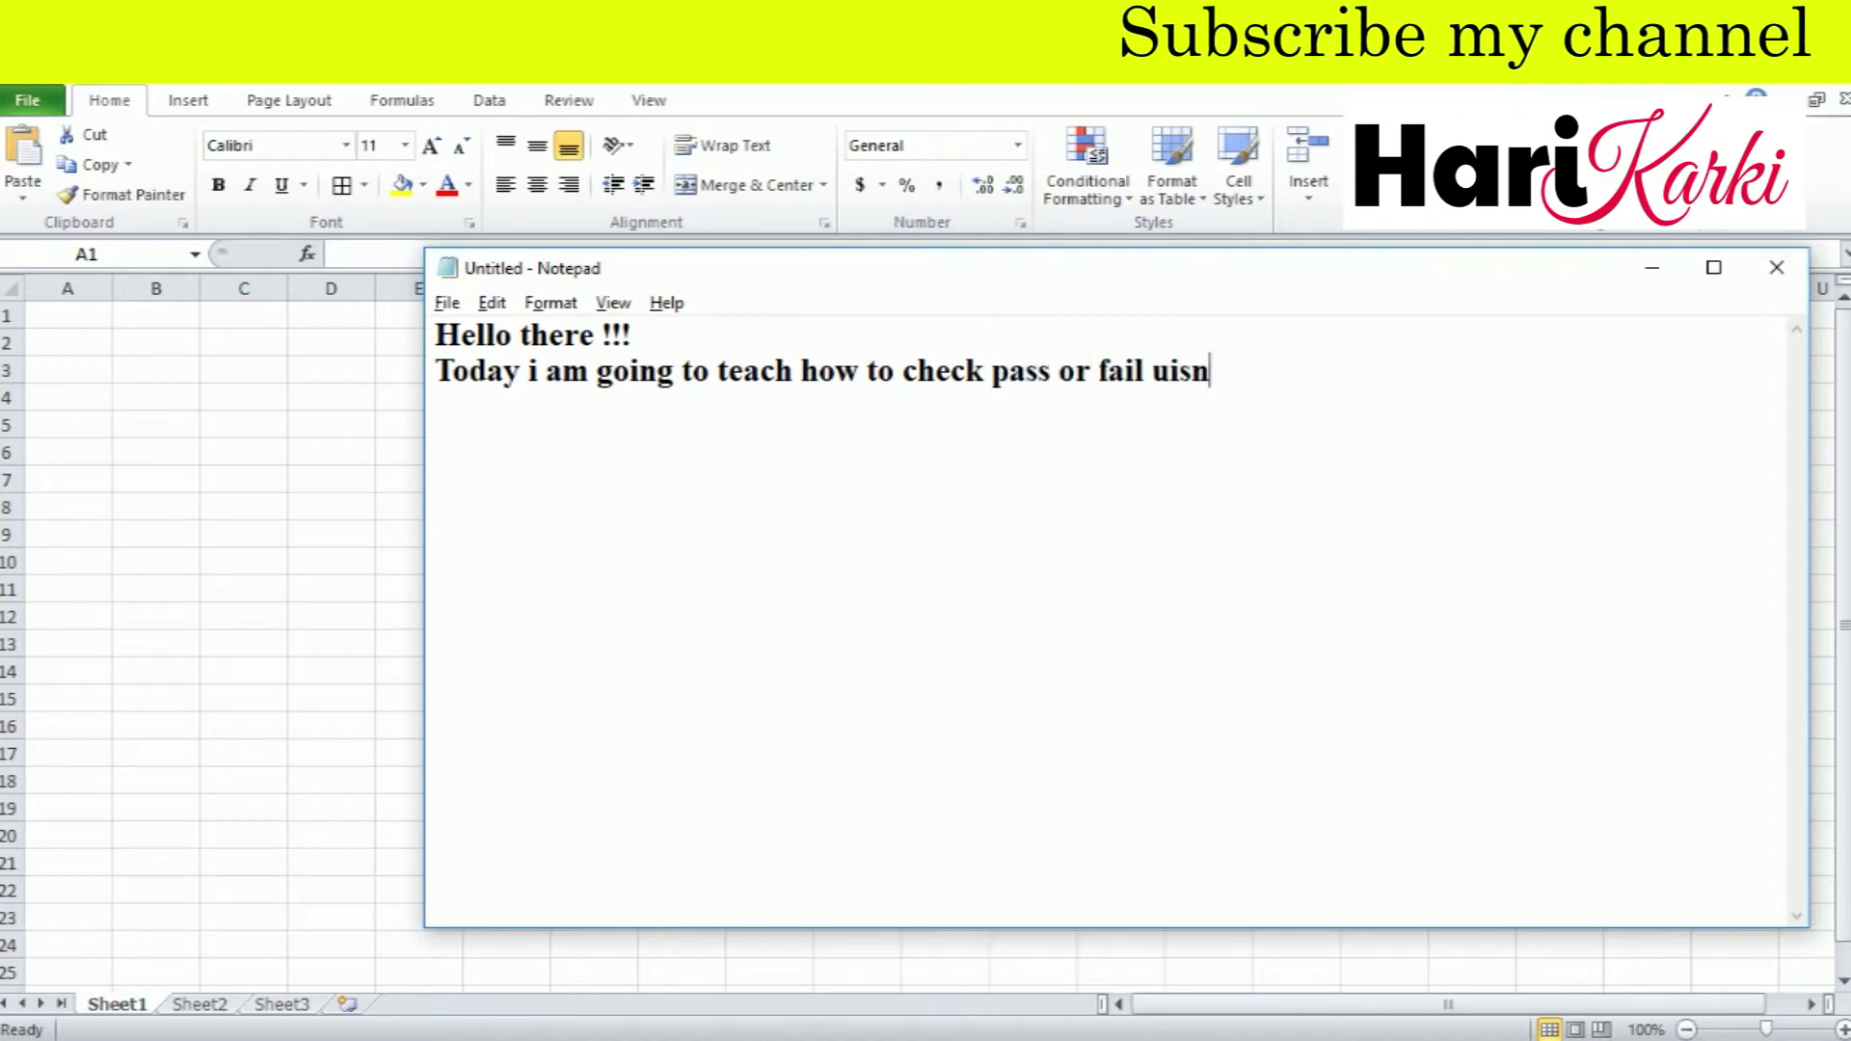
{"action": "key", "text": "BackSpace"}
{"action": "key", "text": "BackSpace"}
{"action": "type", "text": "sing if "}
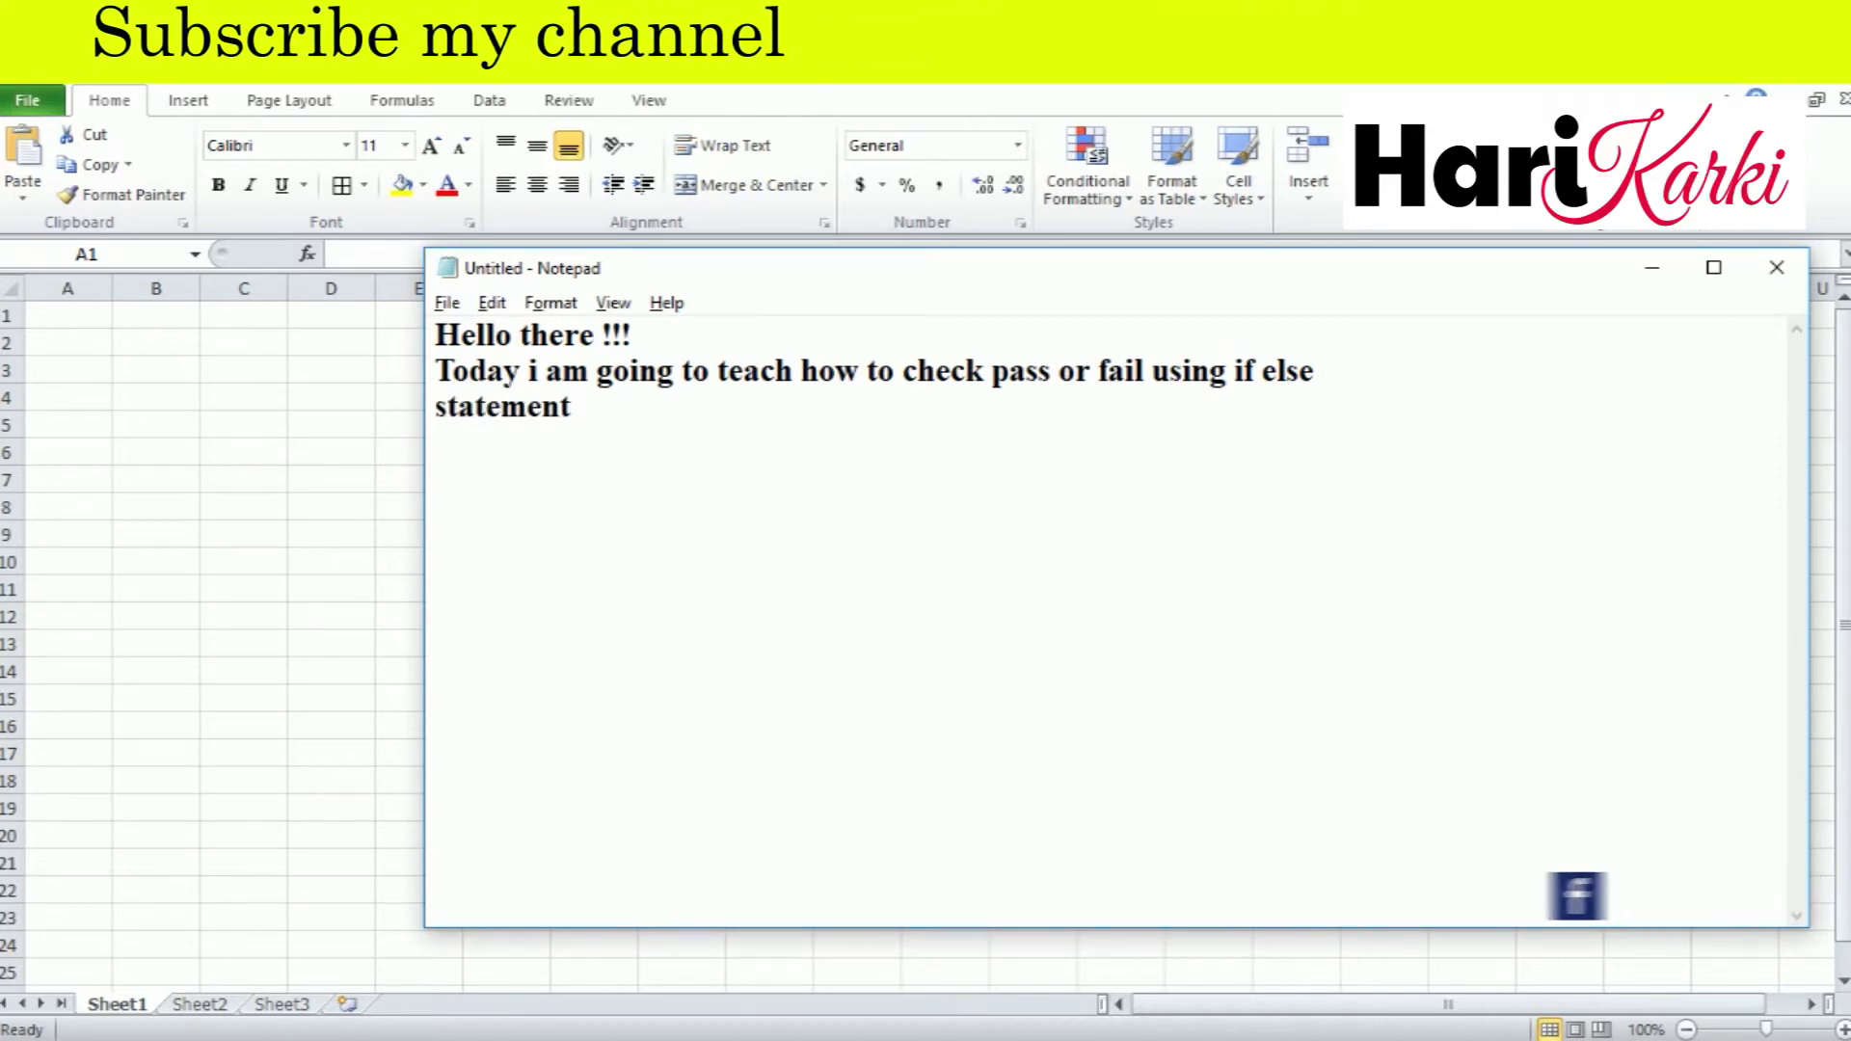
{"action": "type", "text": " in ms e"}
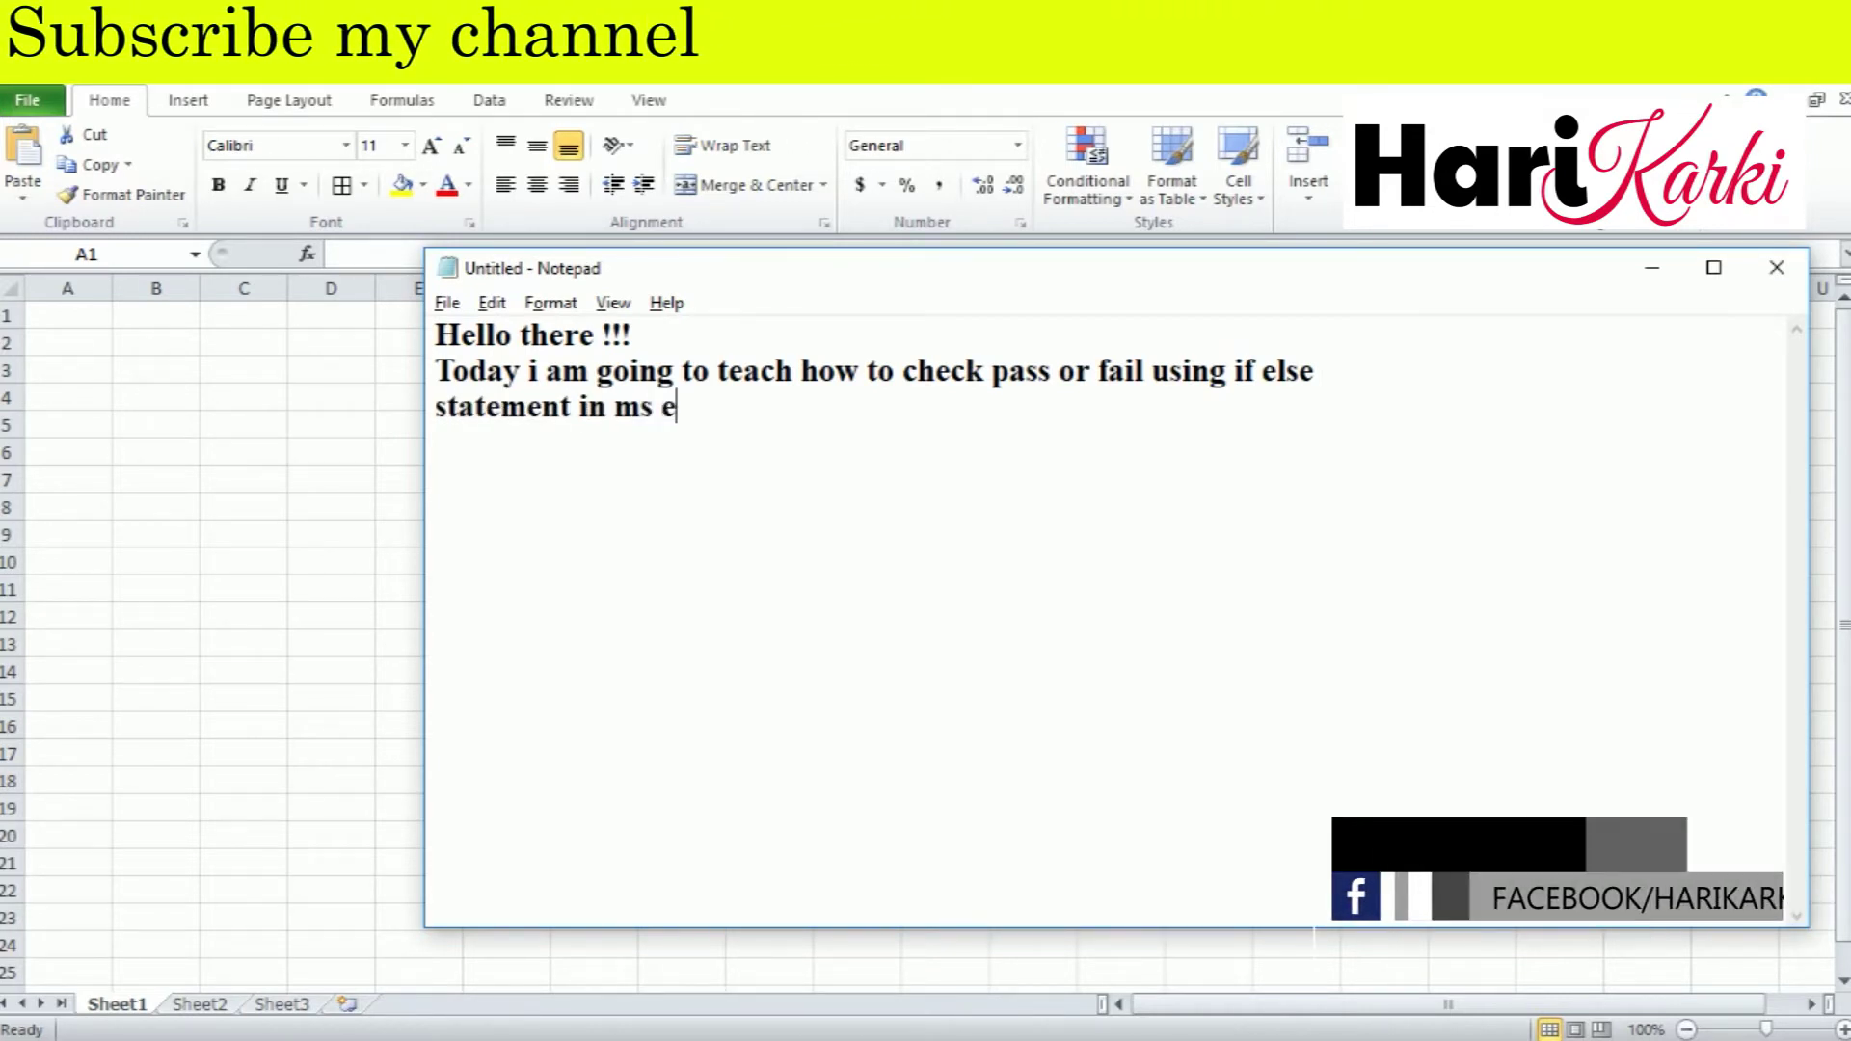
{"action": "type", "text": "xcel hopwe"}
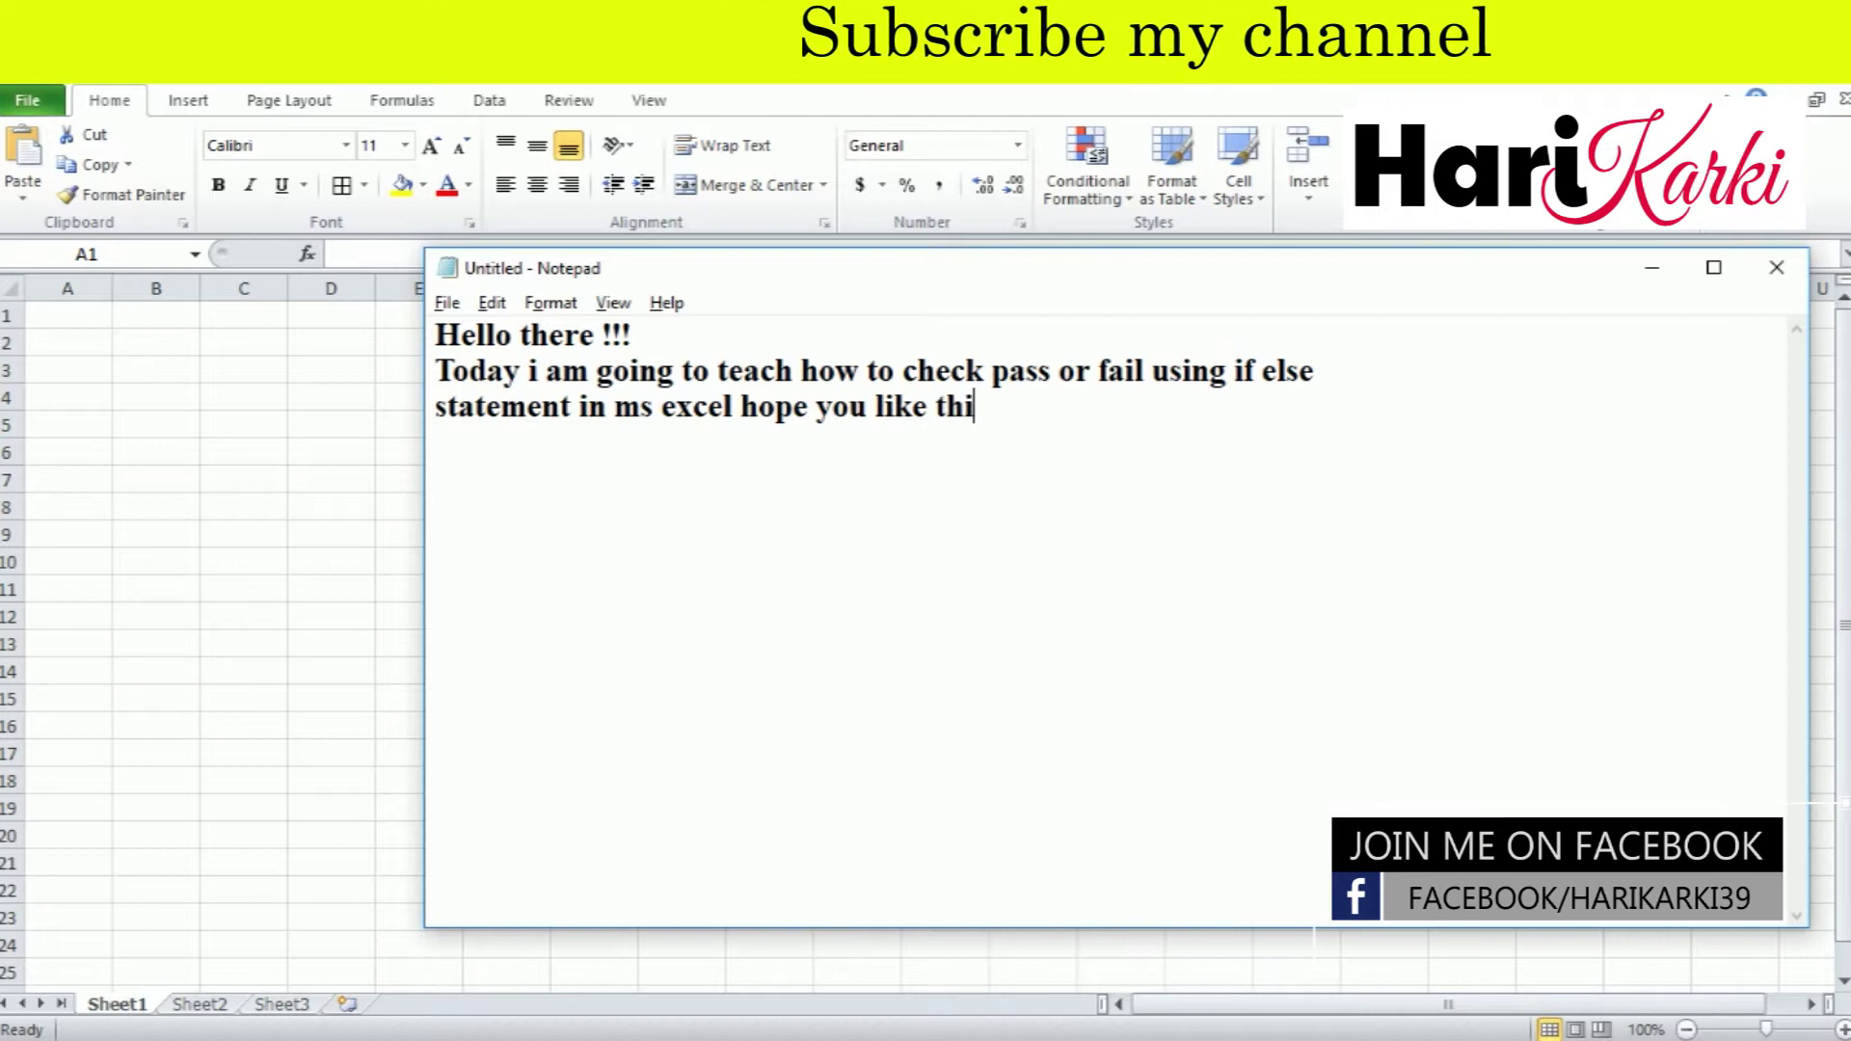
{"action": "type", "text": "s"}
- Add the numbered line '1. please enter marks' below the intro
{"action": "key", "text": "Return"}
{"action": "key", "text": "Return"}
{"action": "type", "text": "1"}
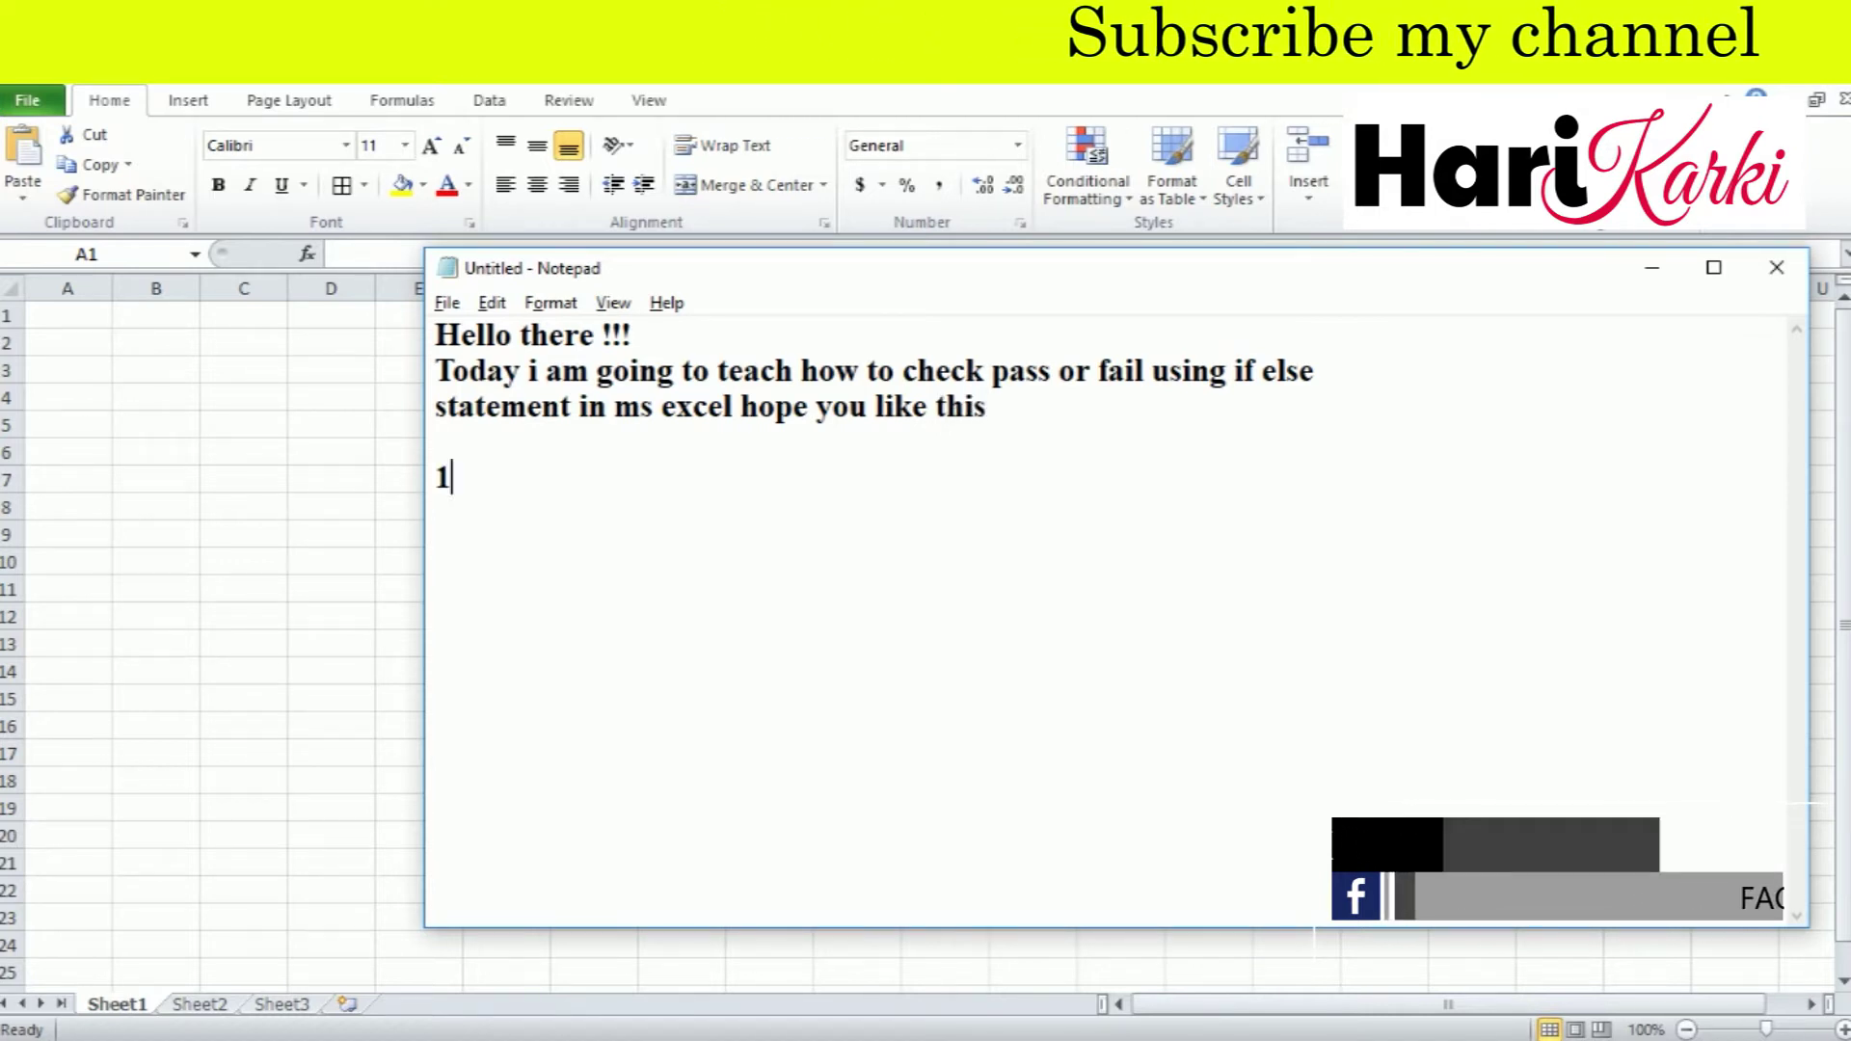
{"action": "type", "text": ". e"}
{"action": "key", "text": "BackSpace"}
{"action": "type", "text": "please enter marks"}
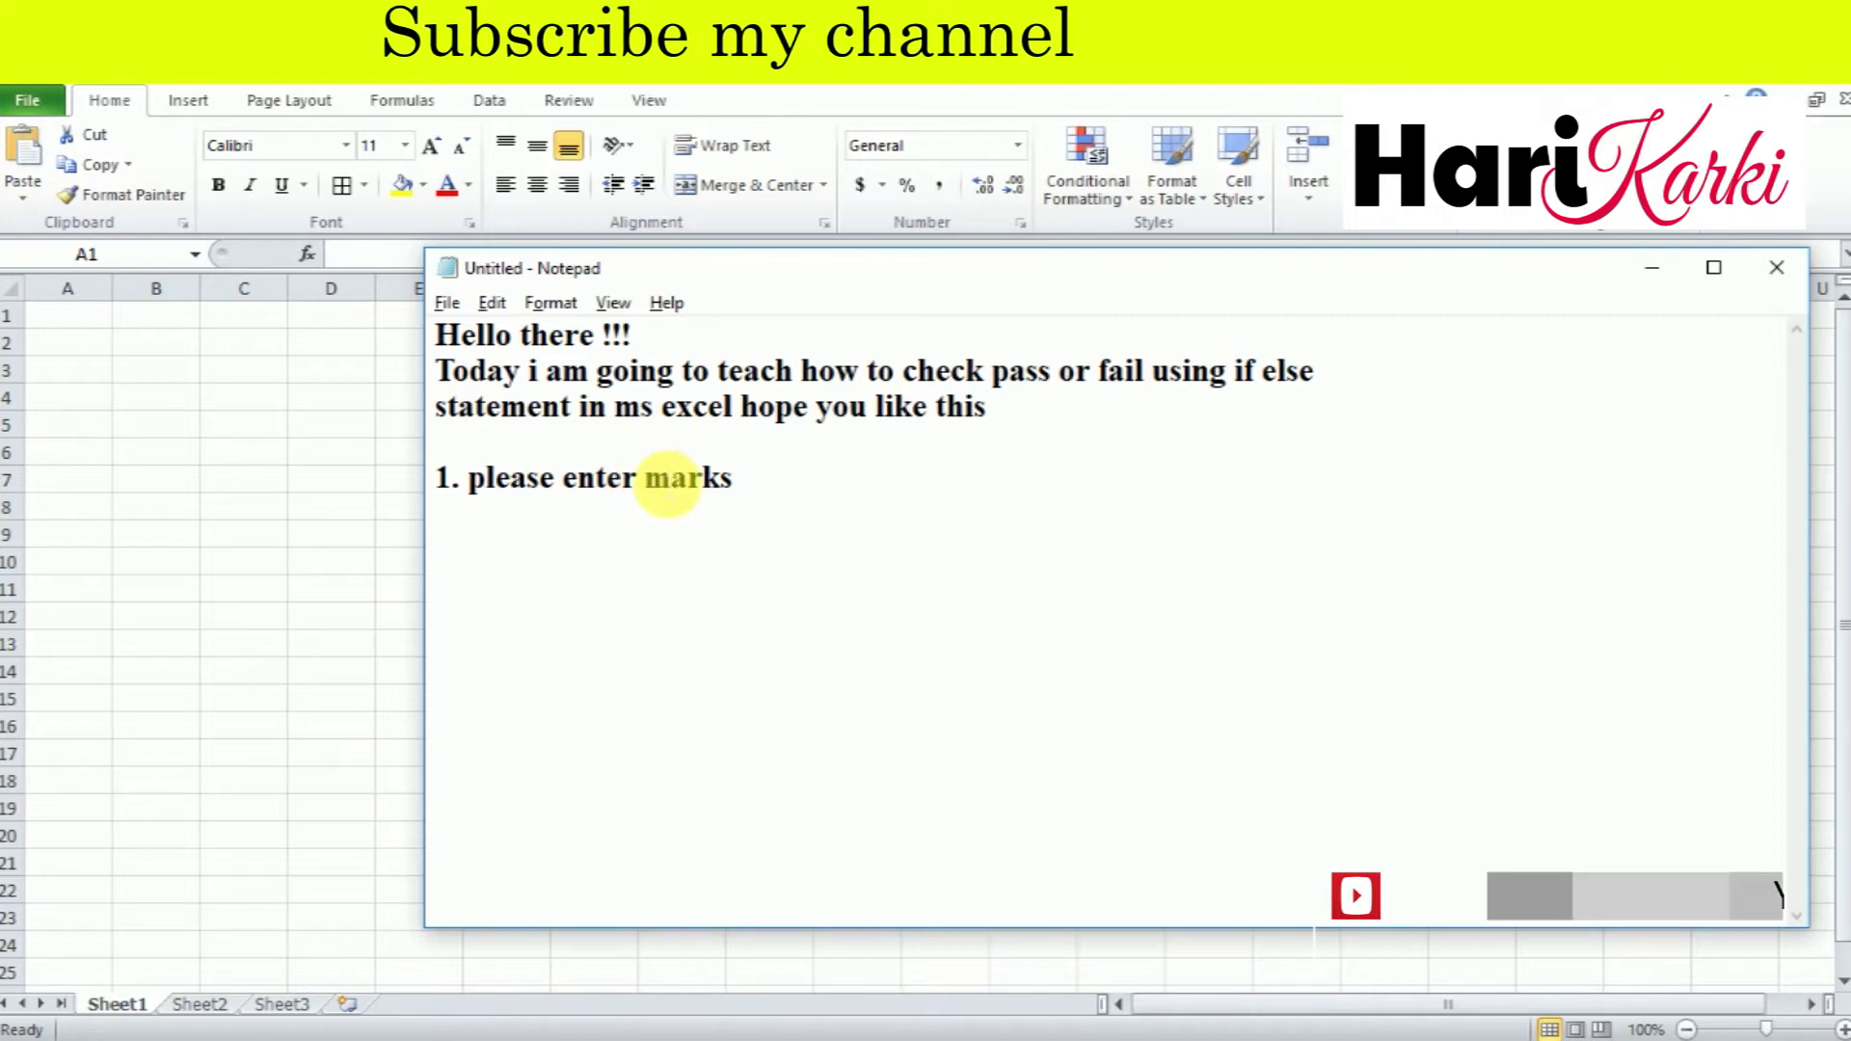
- Back in Excel, enter the marks 40, 50, 60, 80, 10 and 101 from B2 downward
{"action": "left_click", "coordinate": [228, 318]}
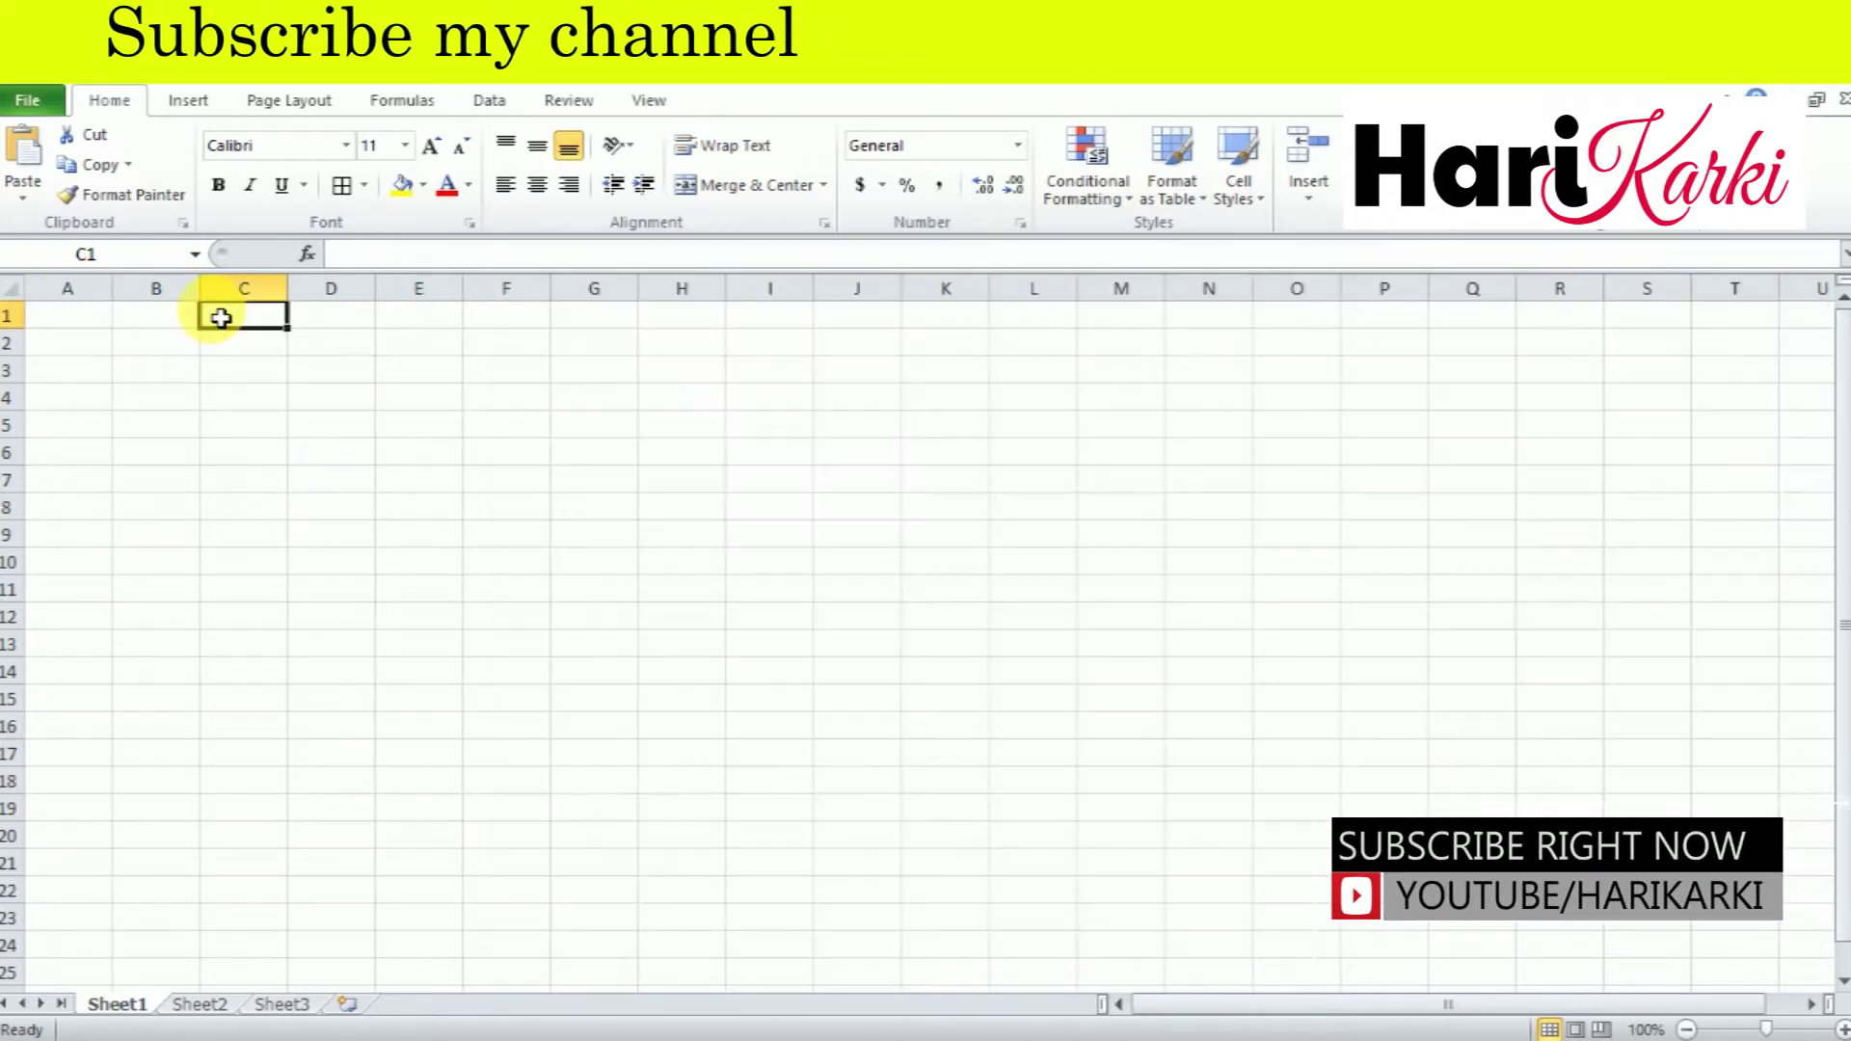
{"action": "left_click", "coordinate": [252, 368]}
{"action": "left_click", "coordinate": [179, 382]}
{"action": "left_click", "coordinate": [174, 349]}
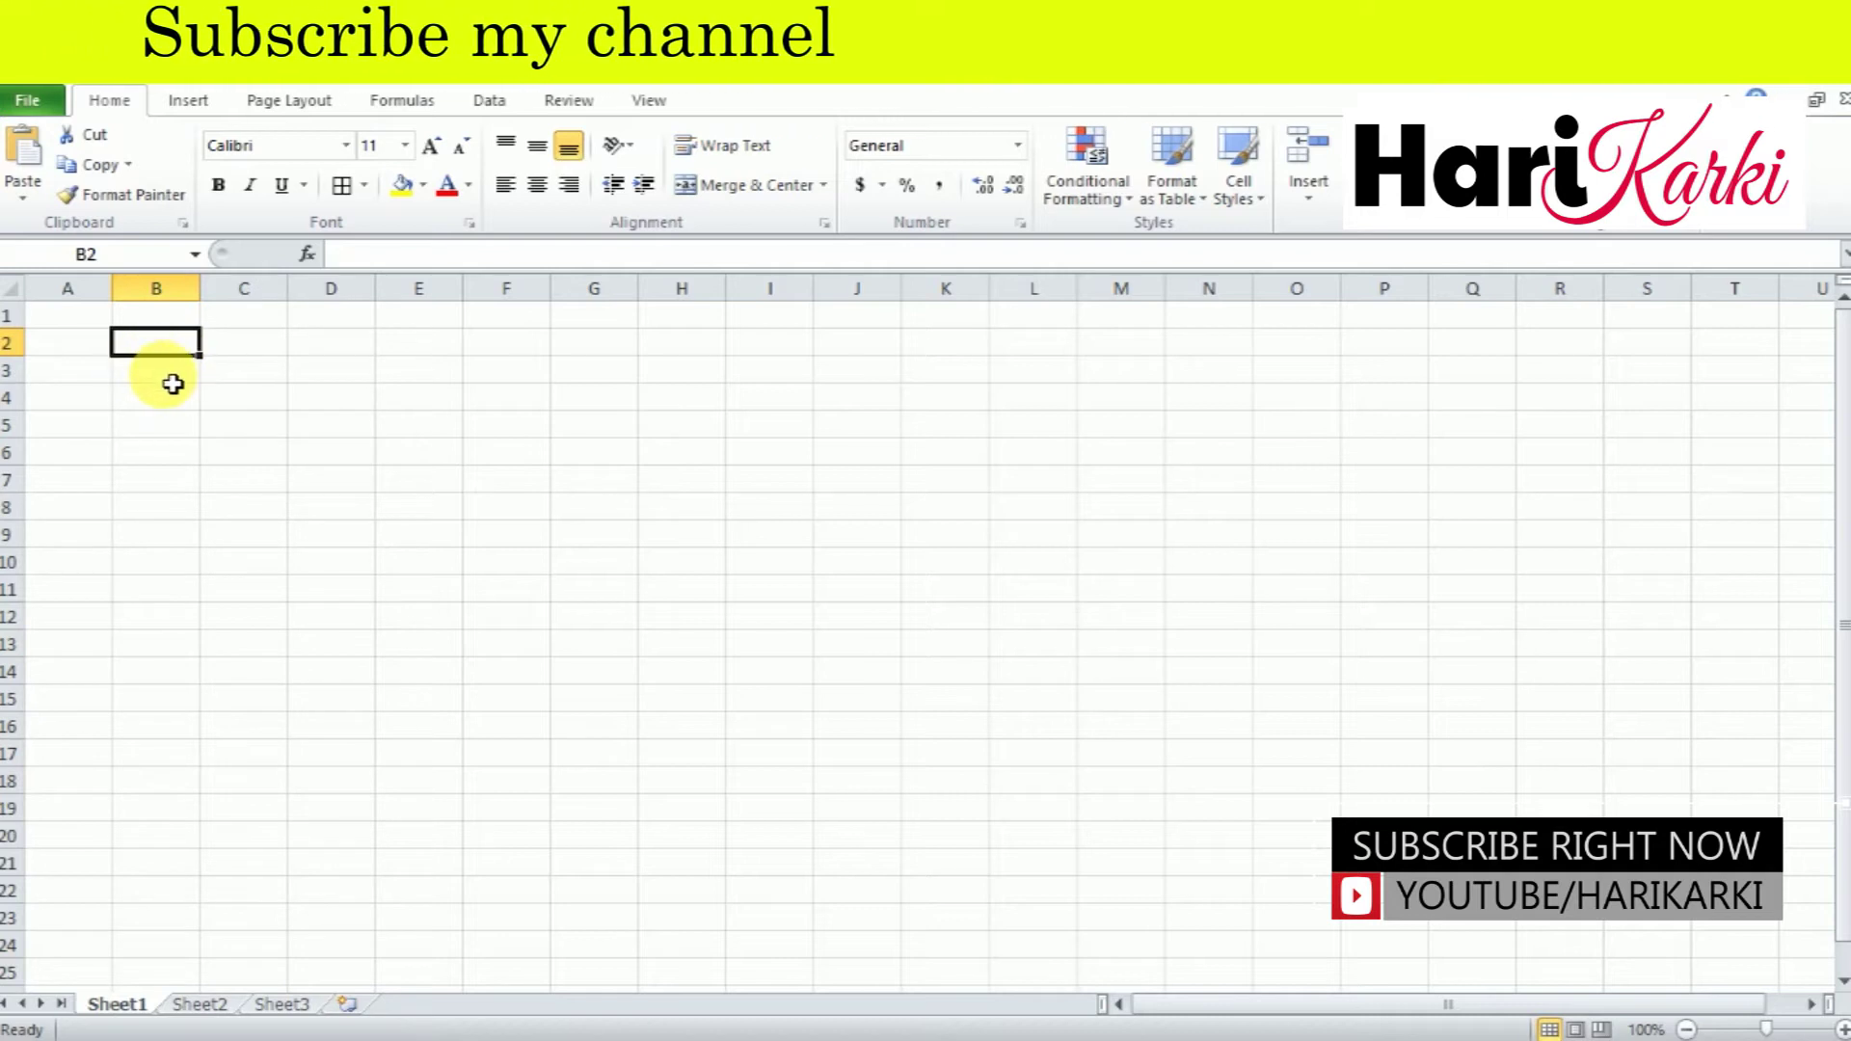
{"action": "type", "text": "4"}
{"action": "key", "text": "Return"}
{"action": "type", "text": "50"}
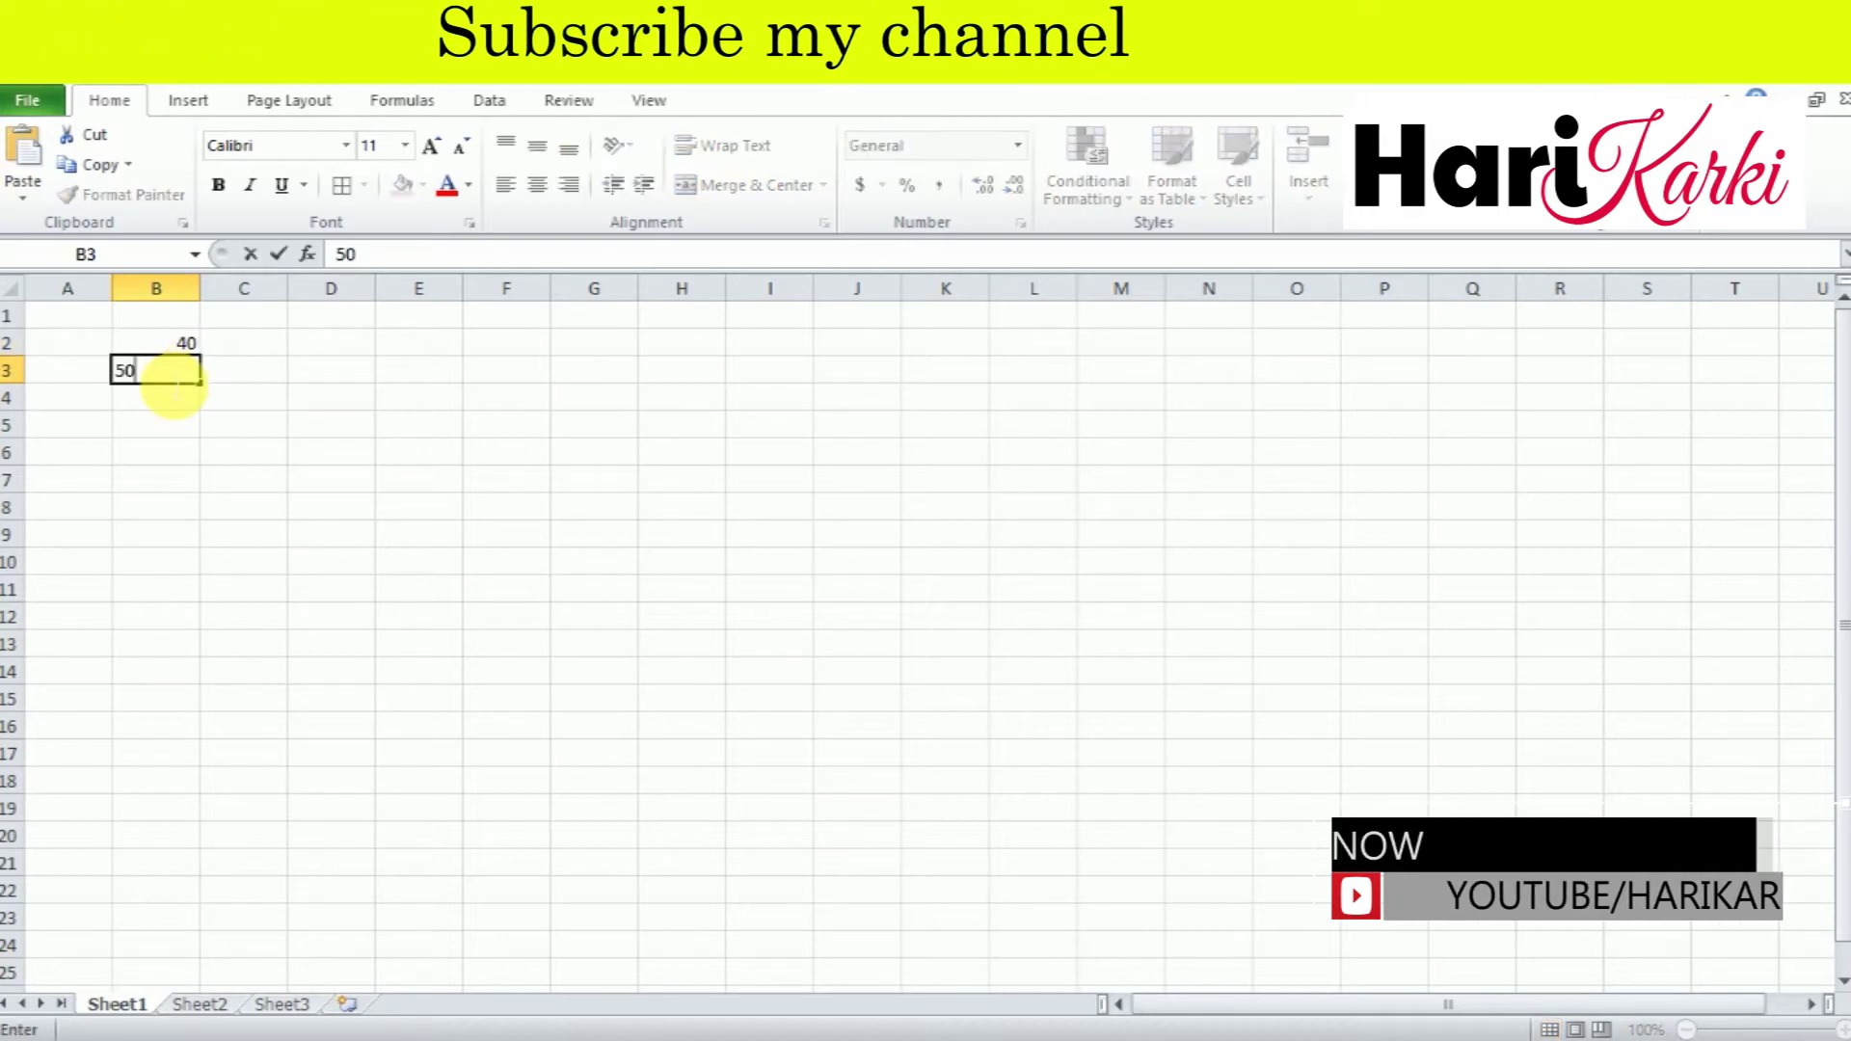
{"action": "key", "text": "Return"}
{"action": "type", "text": "60"}
{"action": "key", "text": "Return"}
{"action": "type", "text": "80"}
{"action": "key", "text": "Return"}
{"action": "type", "text": "1001"}
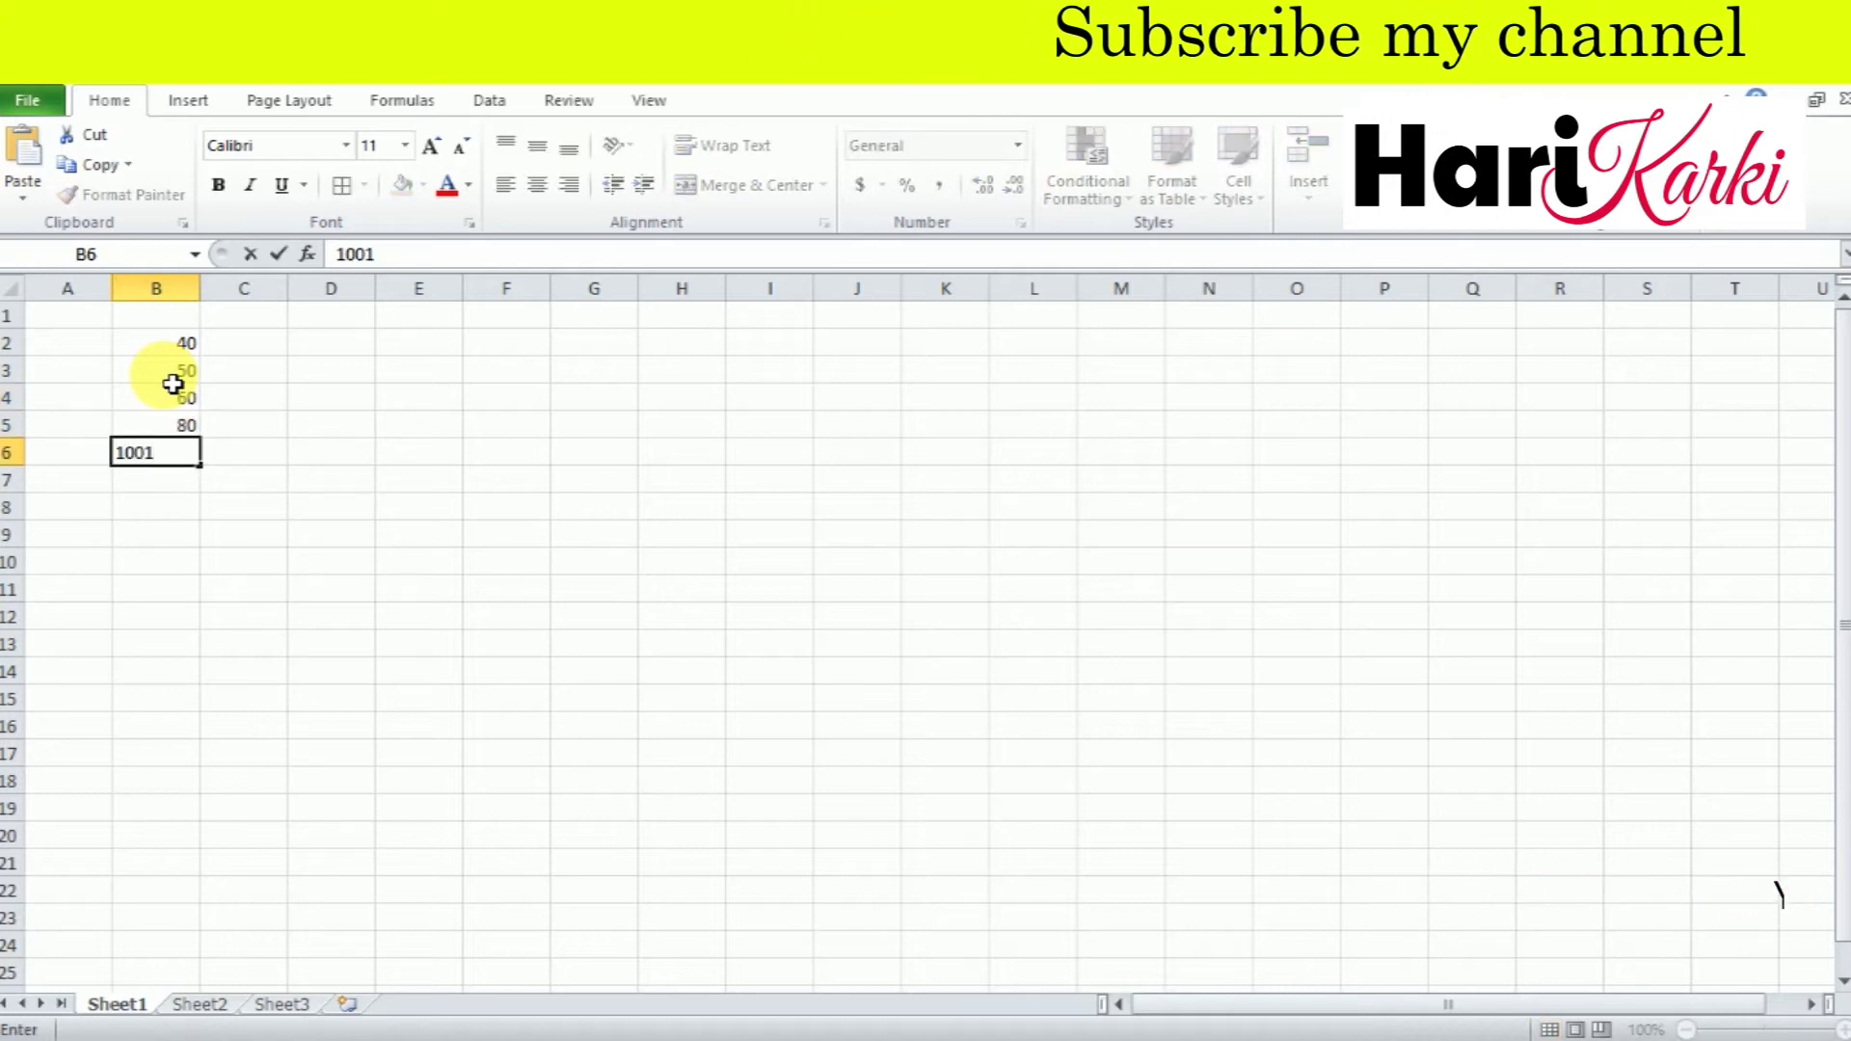
{"action": "key", "text": "Return"}
{"action": "key", "text": "Up"}
{"action": "type", "text": "01"}
{"action": "key", "text": "Return"}
- Continue the column with 205, 35, 68, 685, 45, 78, 569, 56, 52 and 25
{"action": "type", "text": "205"}
{"action": "key", "text": "Return"}
{"action": "type", "text": "35"}
{"action": "key", "text": "Return"}
{"action": "type", "text": "685"}
{"action": "key", "text": "Return"}
{"action": "type", "text": "685"}
{"action": "key", "text": "Return"}
{"action": "type", "text": "45"}
{"action": "key", "text": "Return"}
{"action": "type", "text": "78"}
{"action": "key", "text": "Return"}
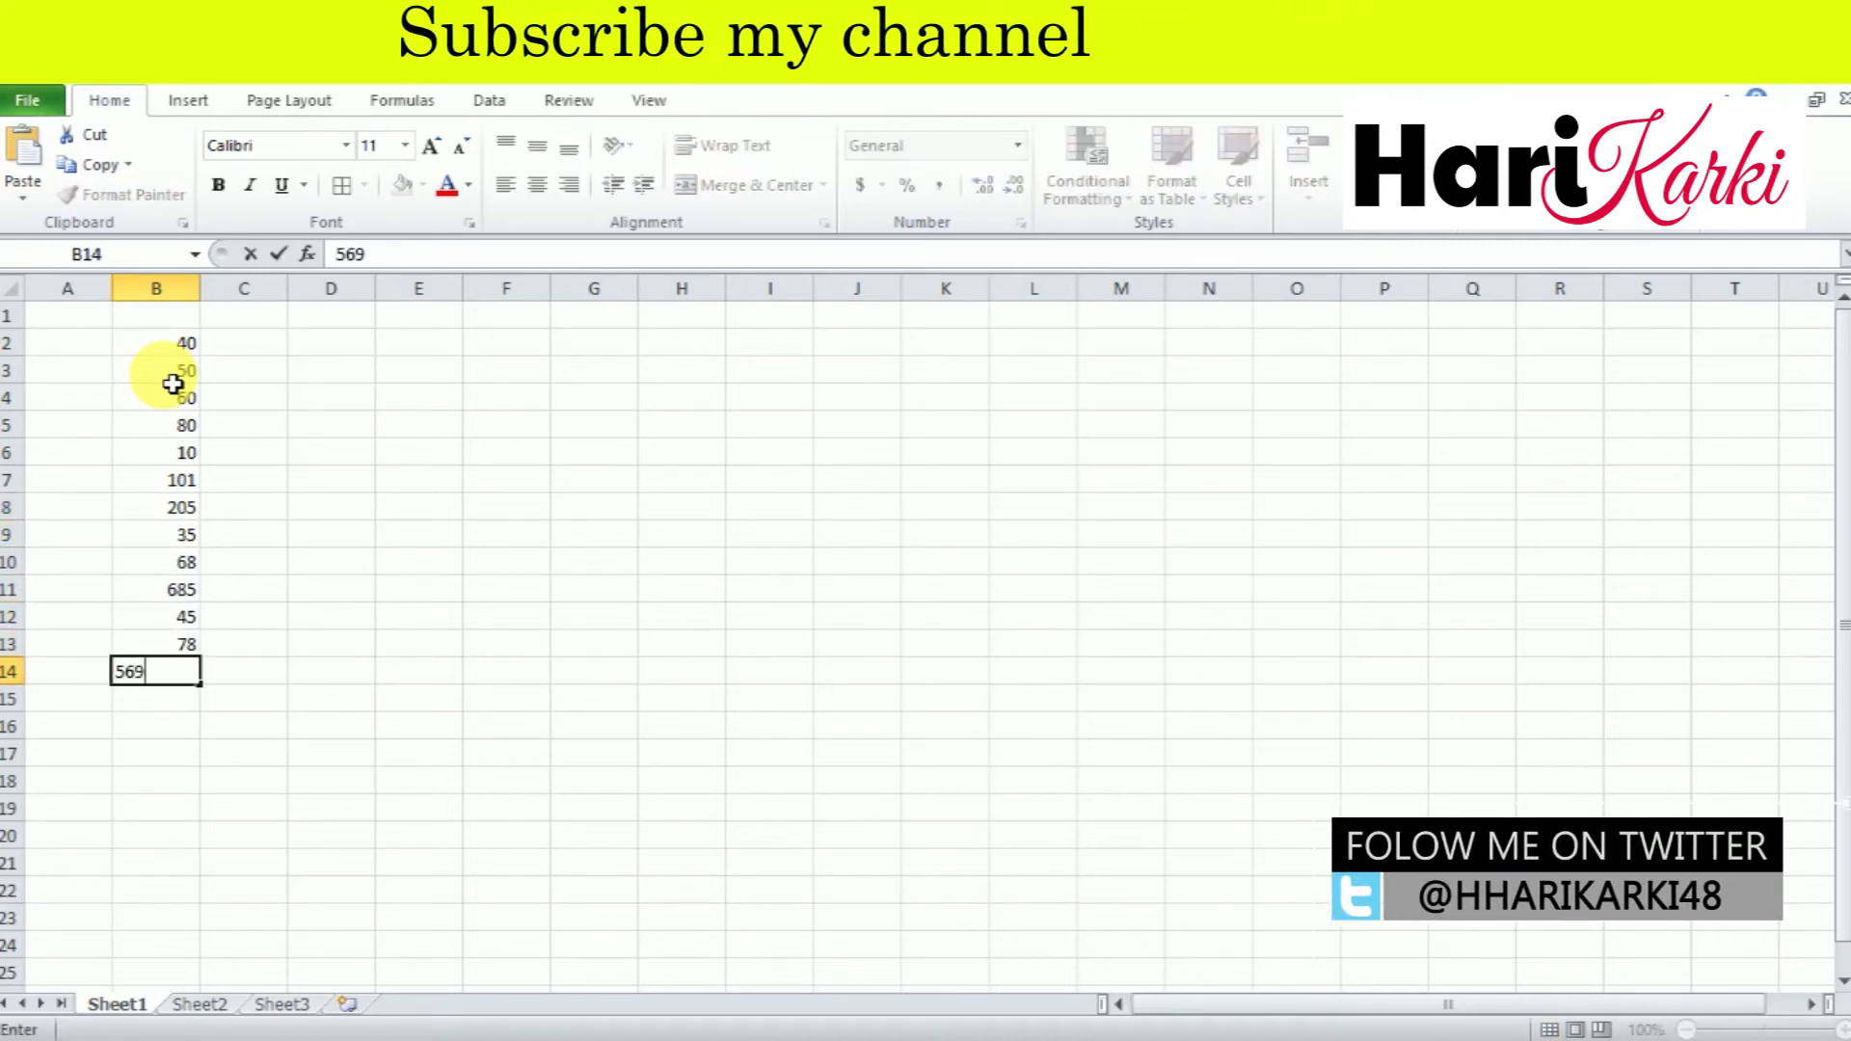
{"action": "key", "text": "Return"}
{"action": "type", "text": "56"}
{"action": "key", "text": "Return"}
{"action": "type", "text": "52"}
{"action": "key", "text": "Return"}
{"action": "type", "text": "25"}
{"action": "key", "text": "Return"}
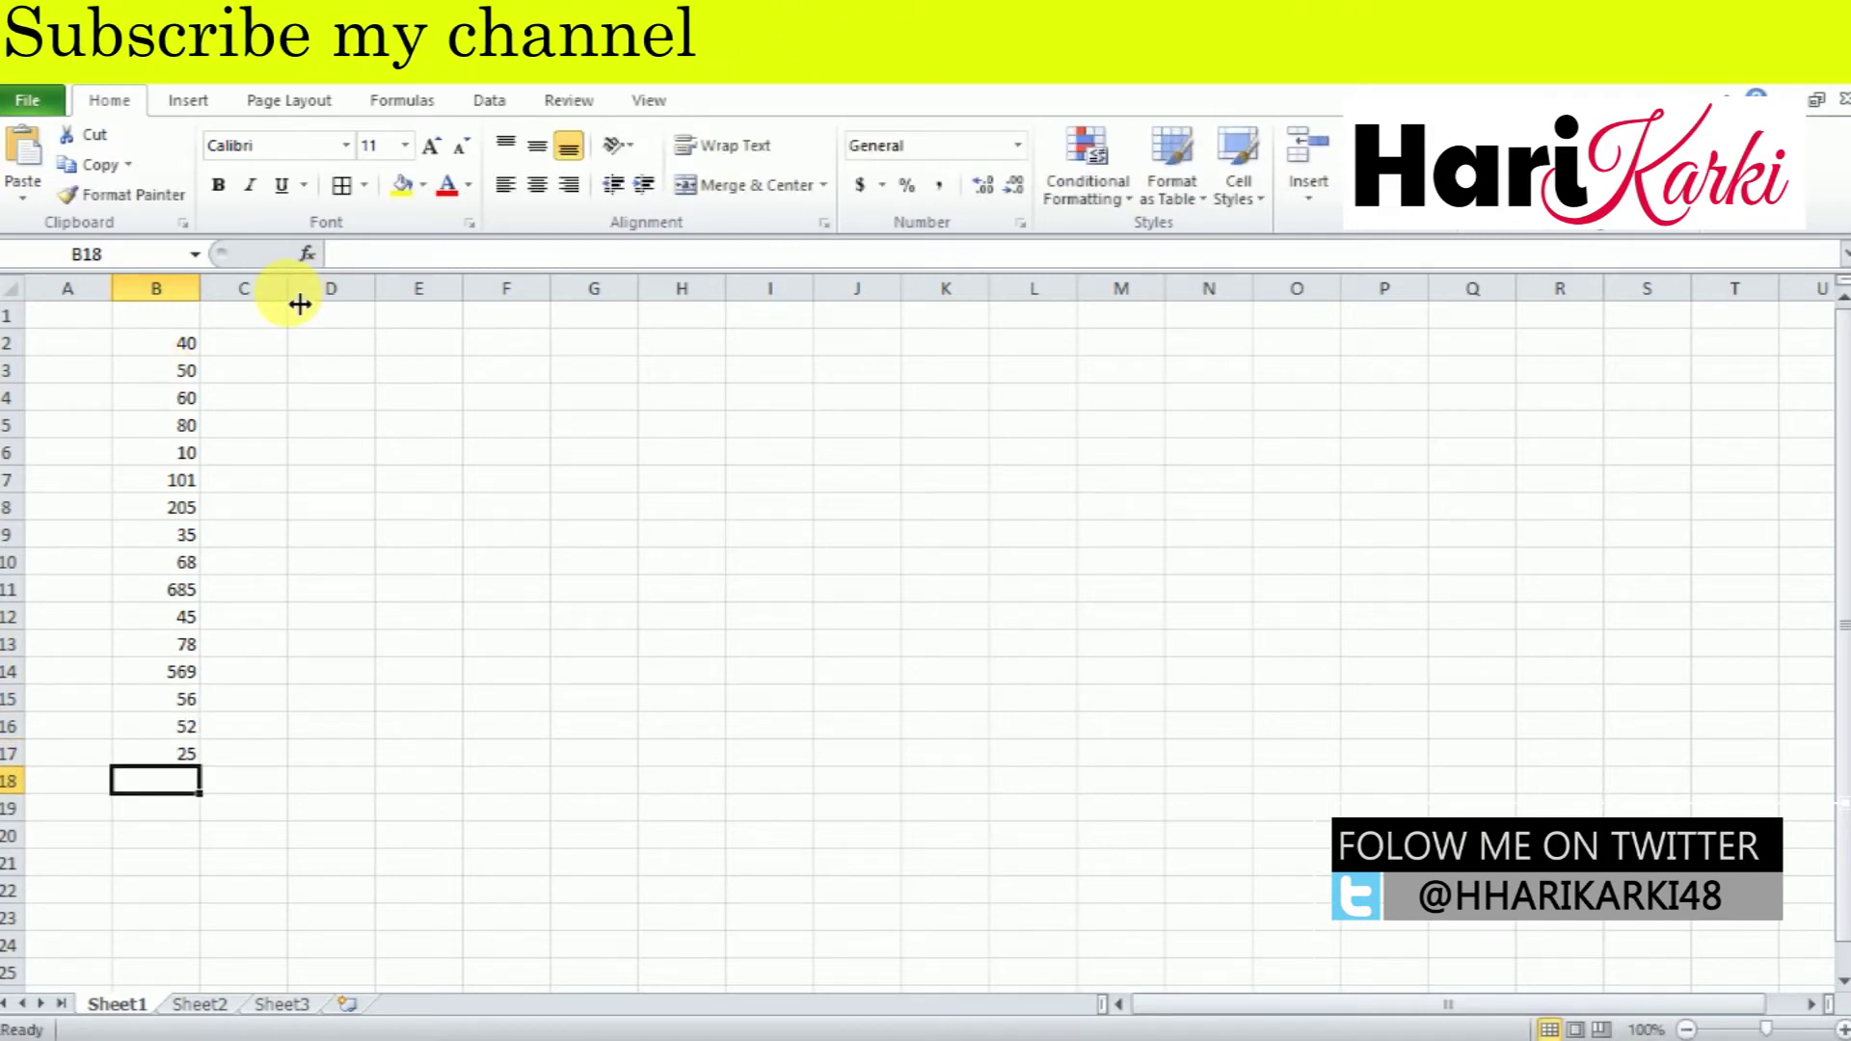
- Widen column C and give B2:C17 the purple Accent4 style with all borders
{"action": "left_click_drag", "start_coordinate": [288, 289], "coordinate": [564, 289]}
{"action": "mouse_move", "coordinate": [177, 344]}
{"action": "left_mouse_down"}
{"action": "mouse_move", "coordinate": [578, 764]}
{"action": "mouse_move", "coordinate": [538, 763]}
{"action": "left_mouse_up"}
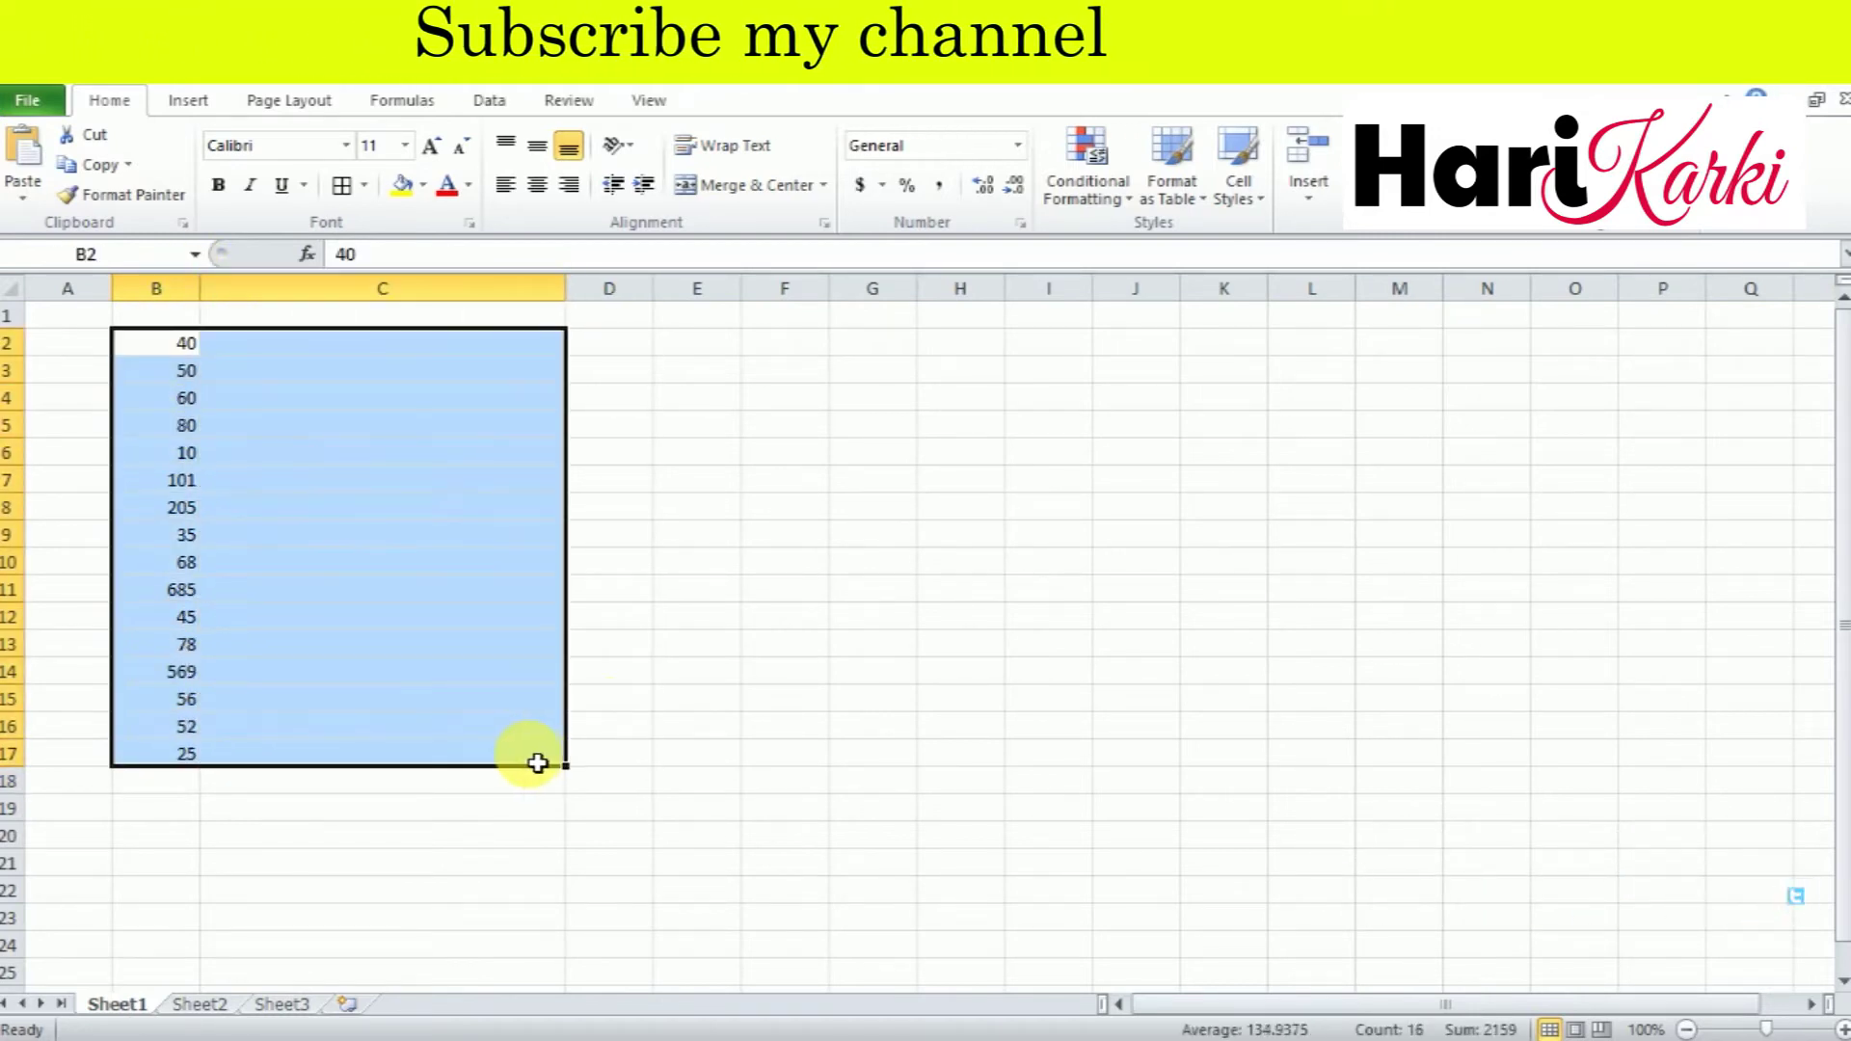
{"action": "left_click", "coordinate": [1238, 188]}
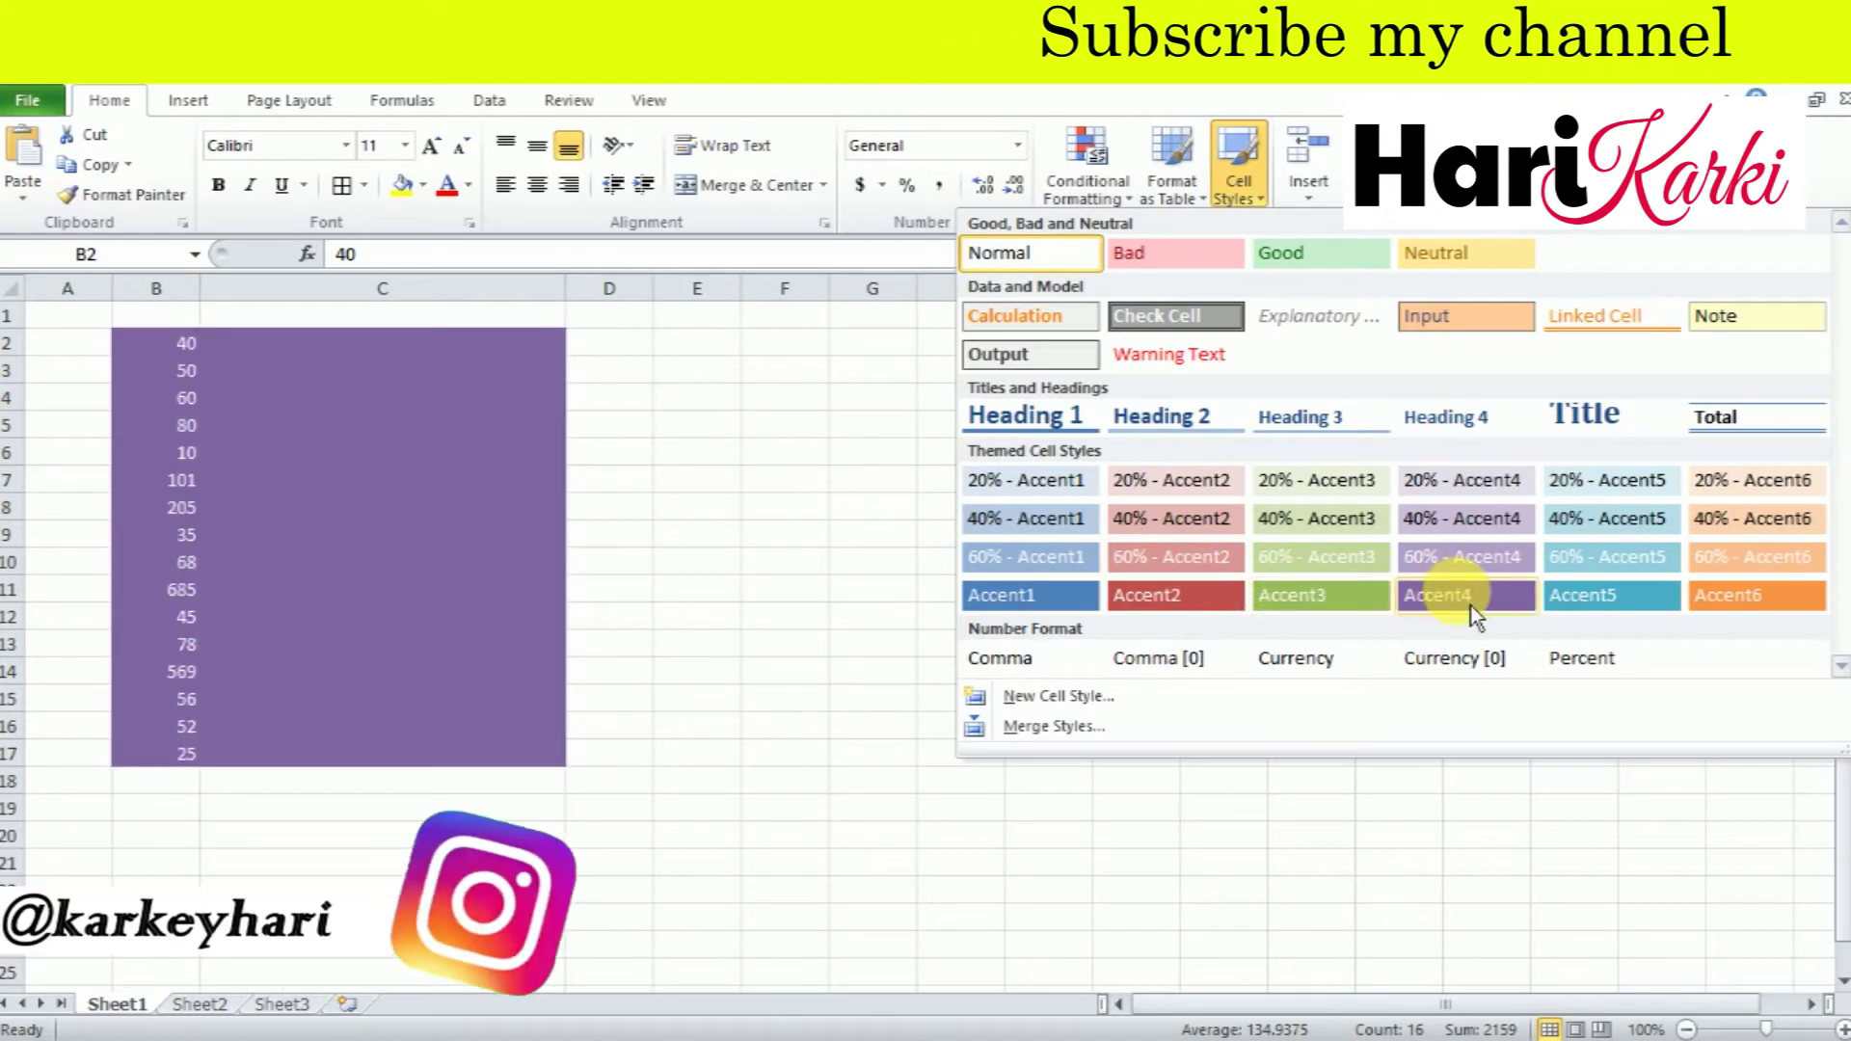
{"action": "left_click", "coordinate": [1465, 593]}
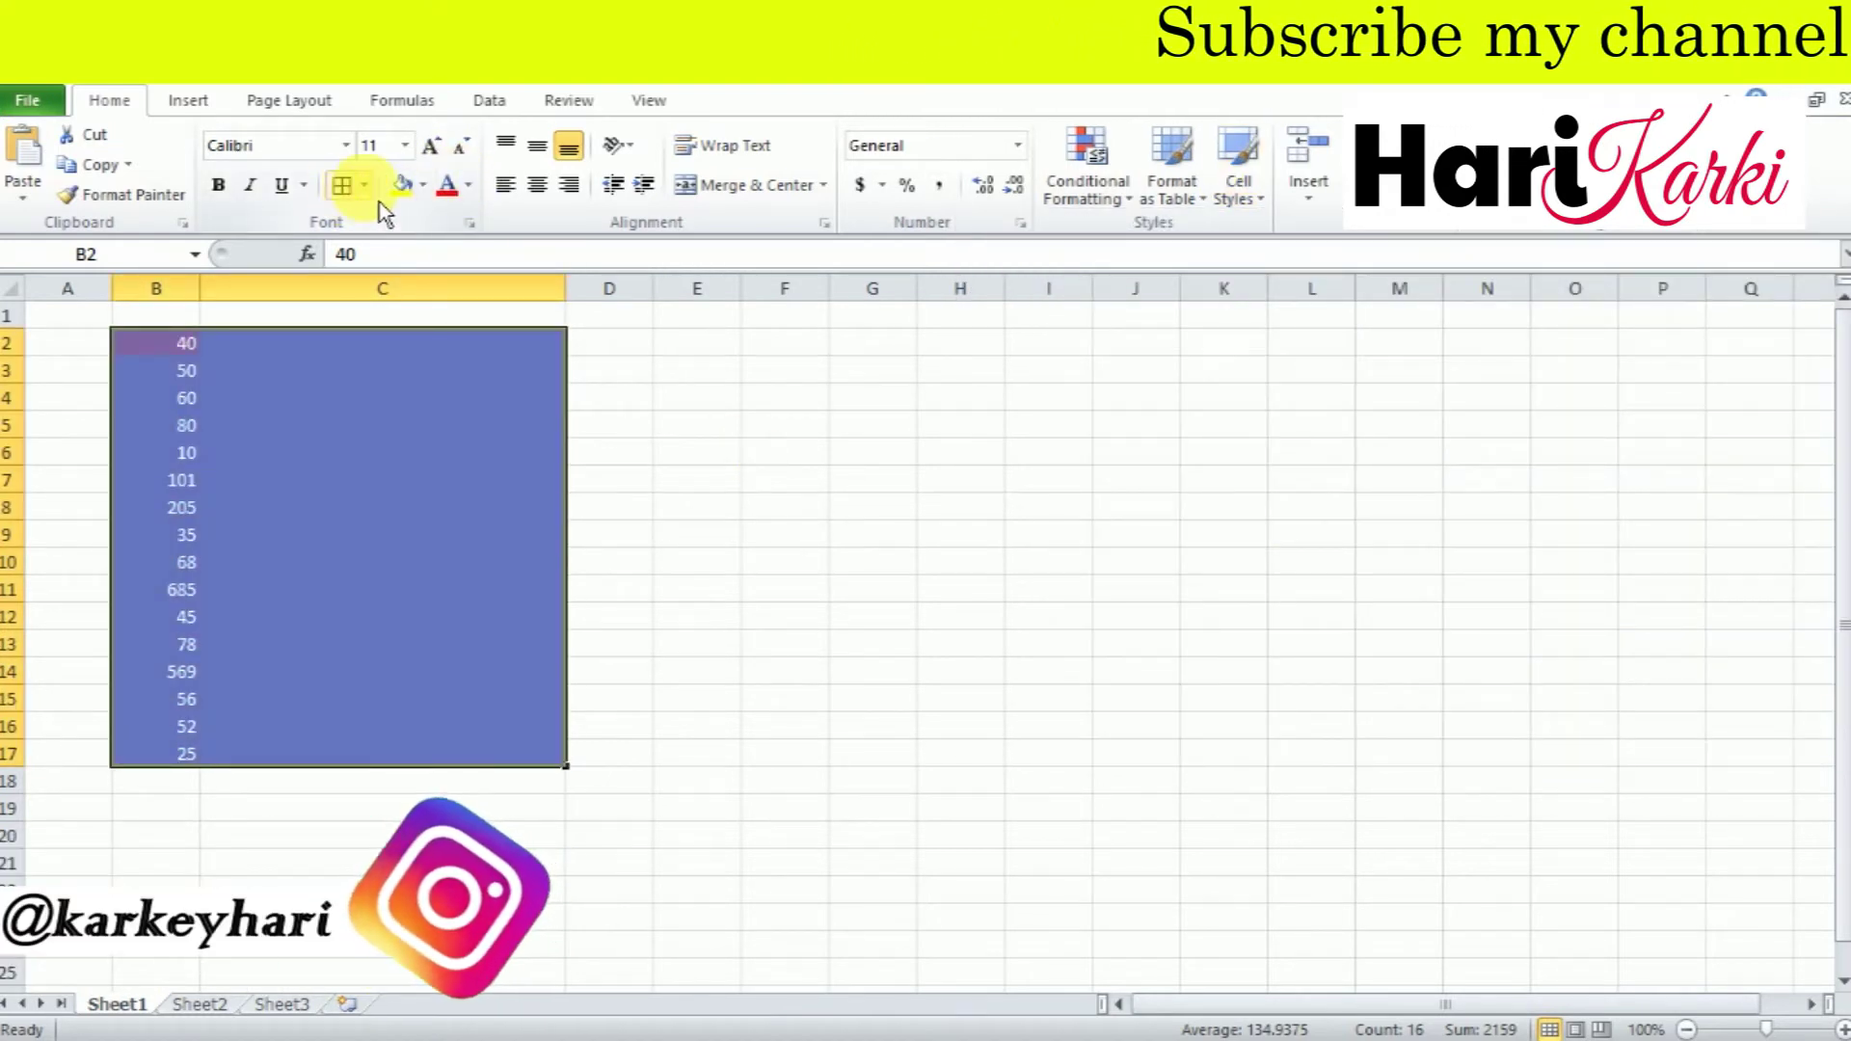
{"action": "left_click", "coordinate": [365, 185]}
{"action": "left_click", "coordinate": [424, 401]}
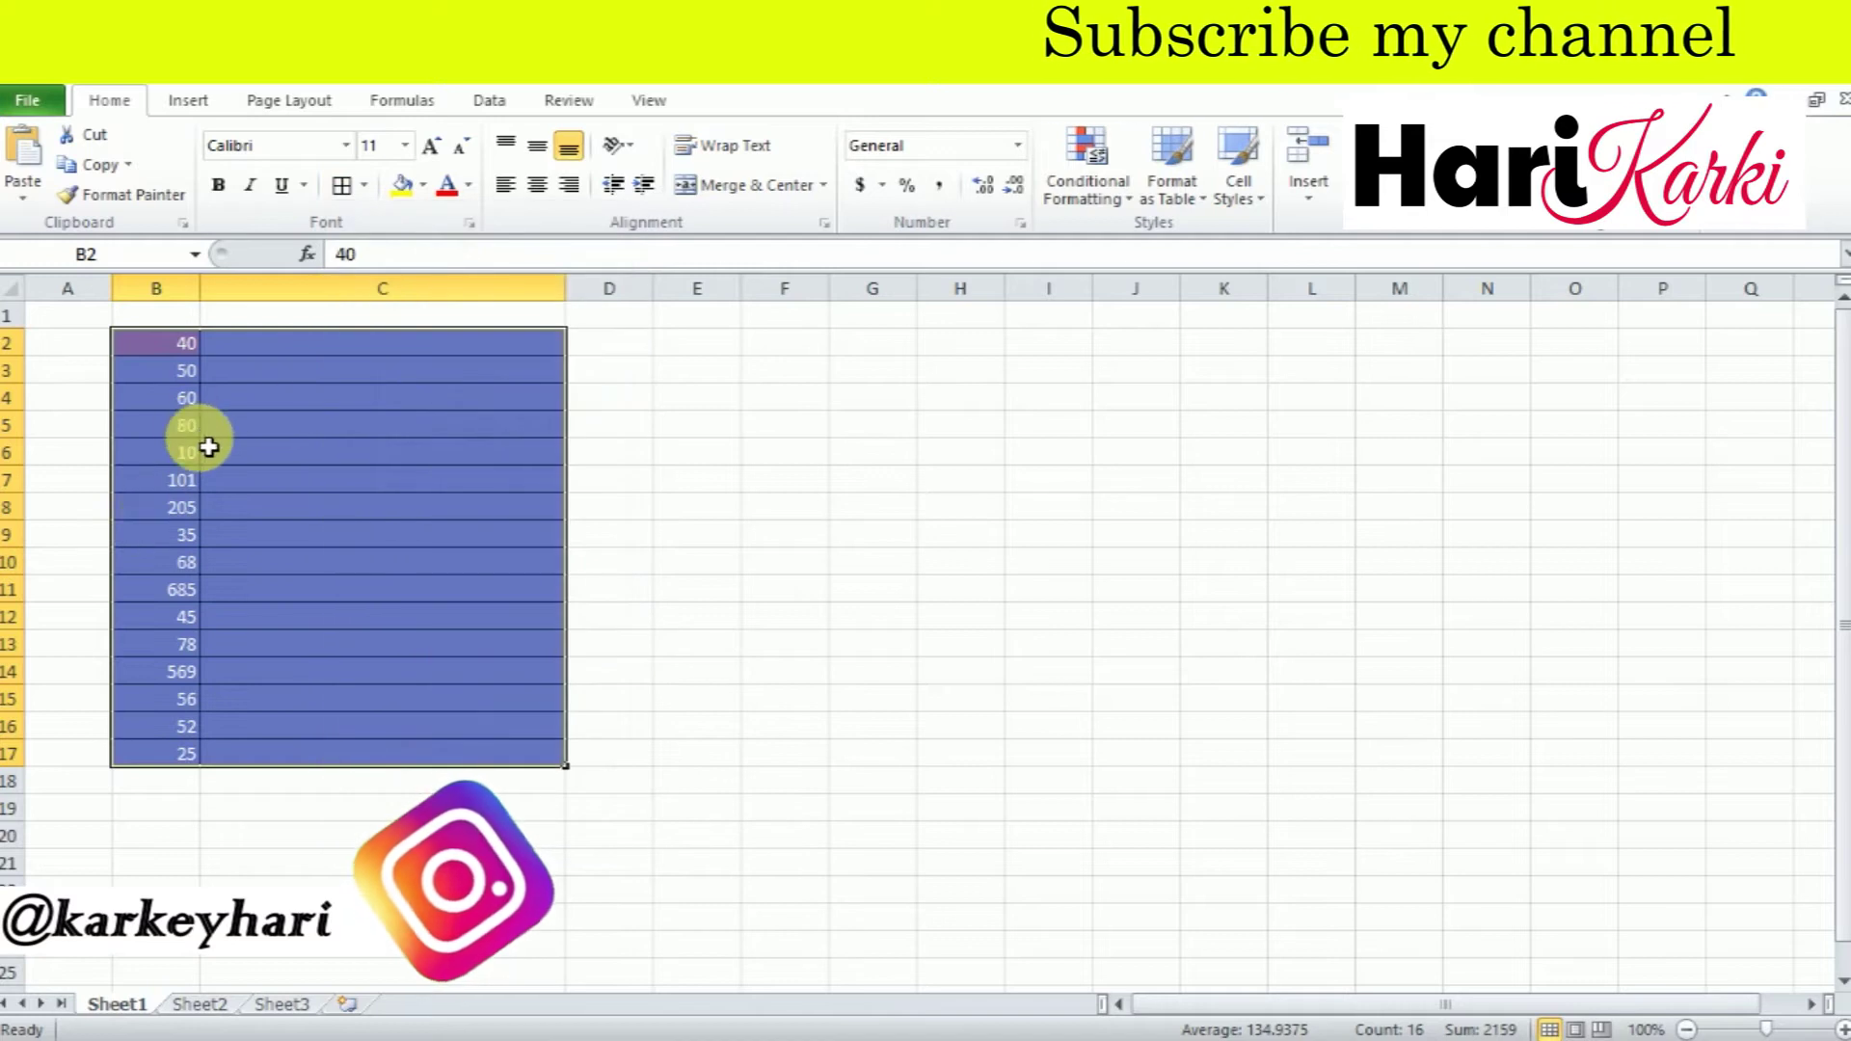
- Centre and bold the marks in B2:B17
{"action": "left_click_drag", "start_coordinate": [186, 344], "coordinate": [162, 752]}
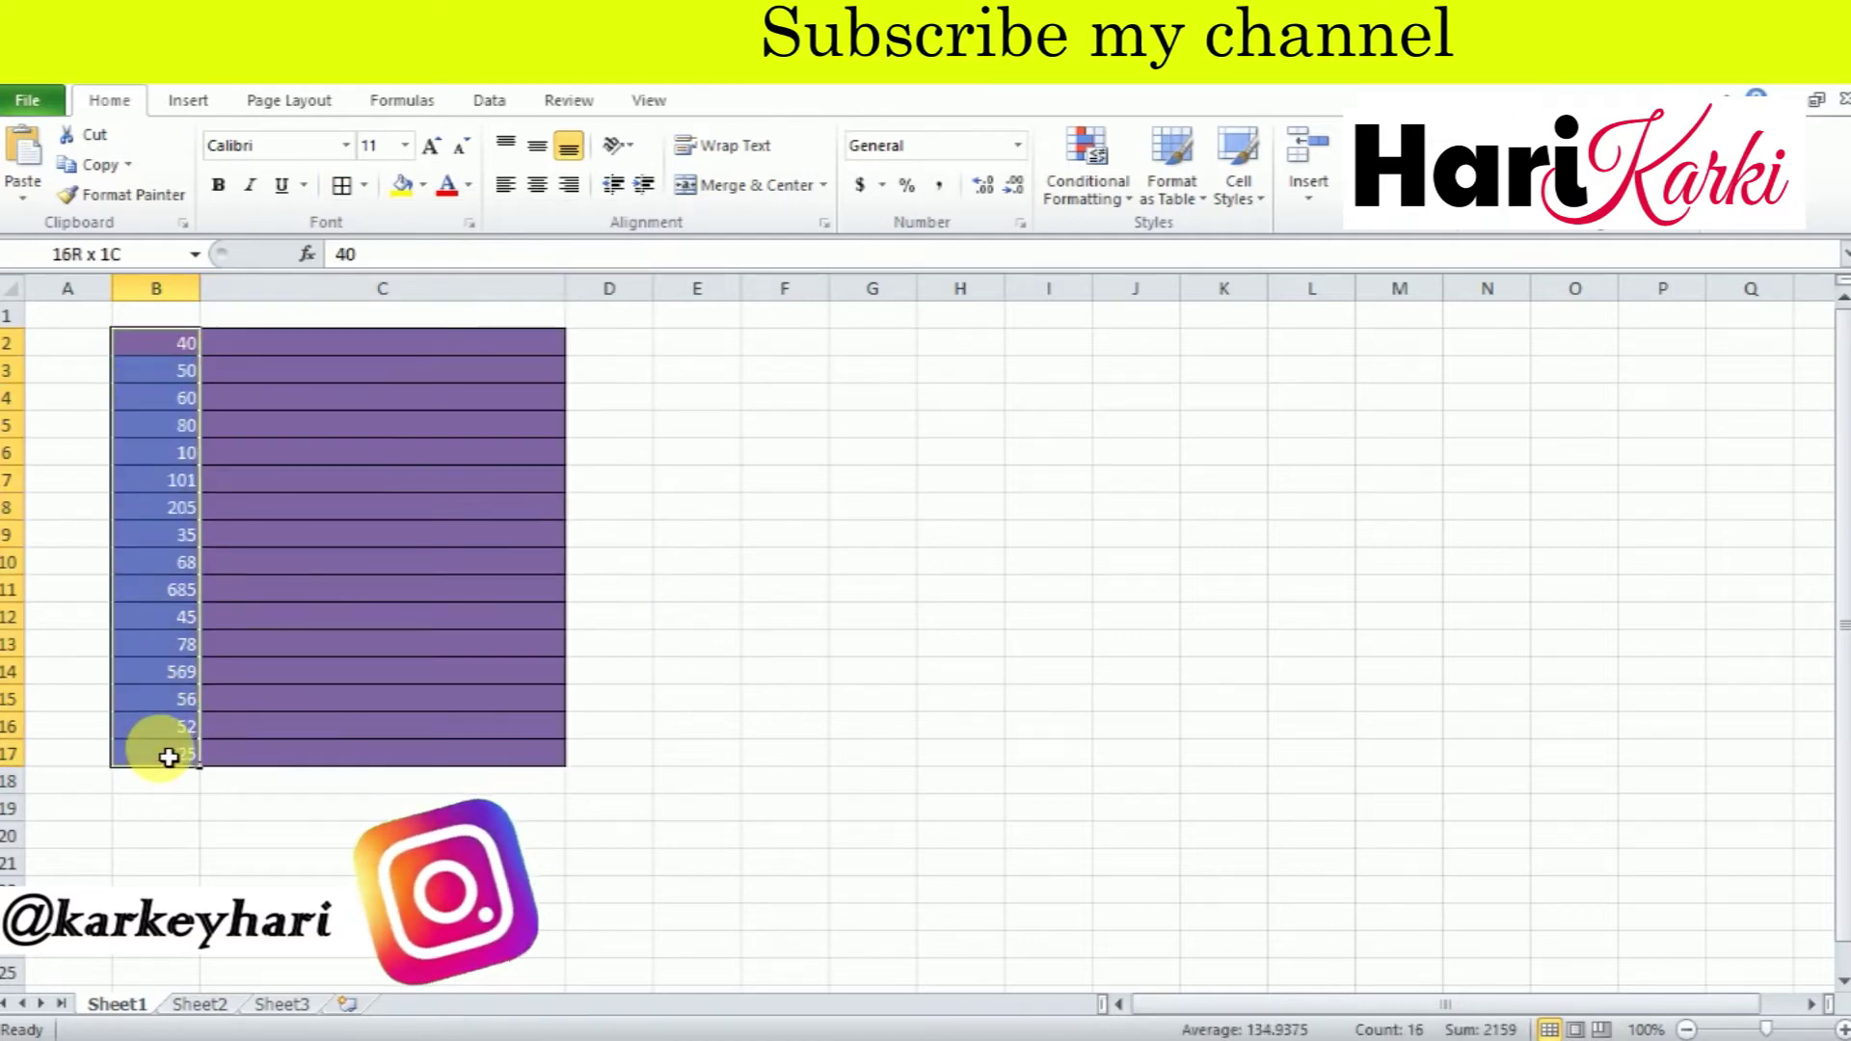
{"action": "left_click", "coordinate": [538, 183]}
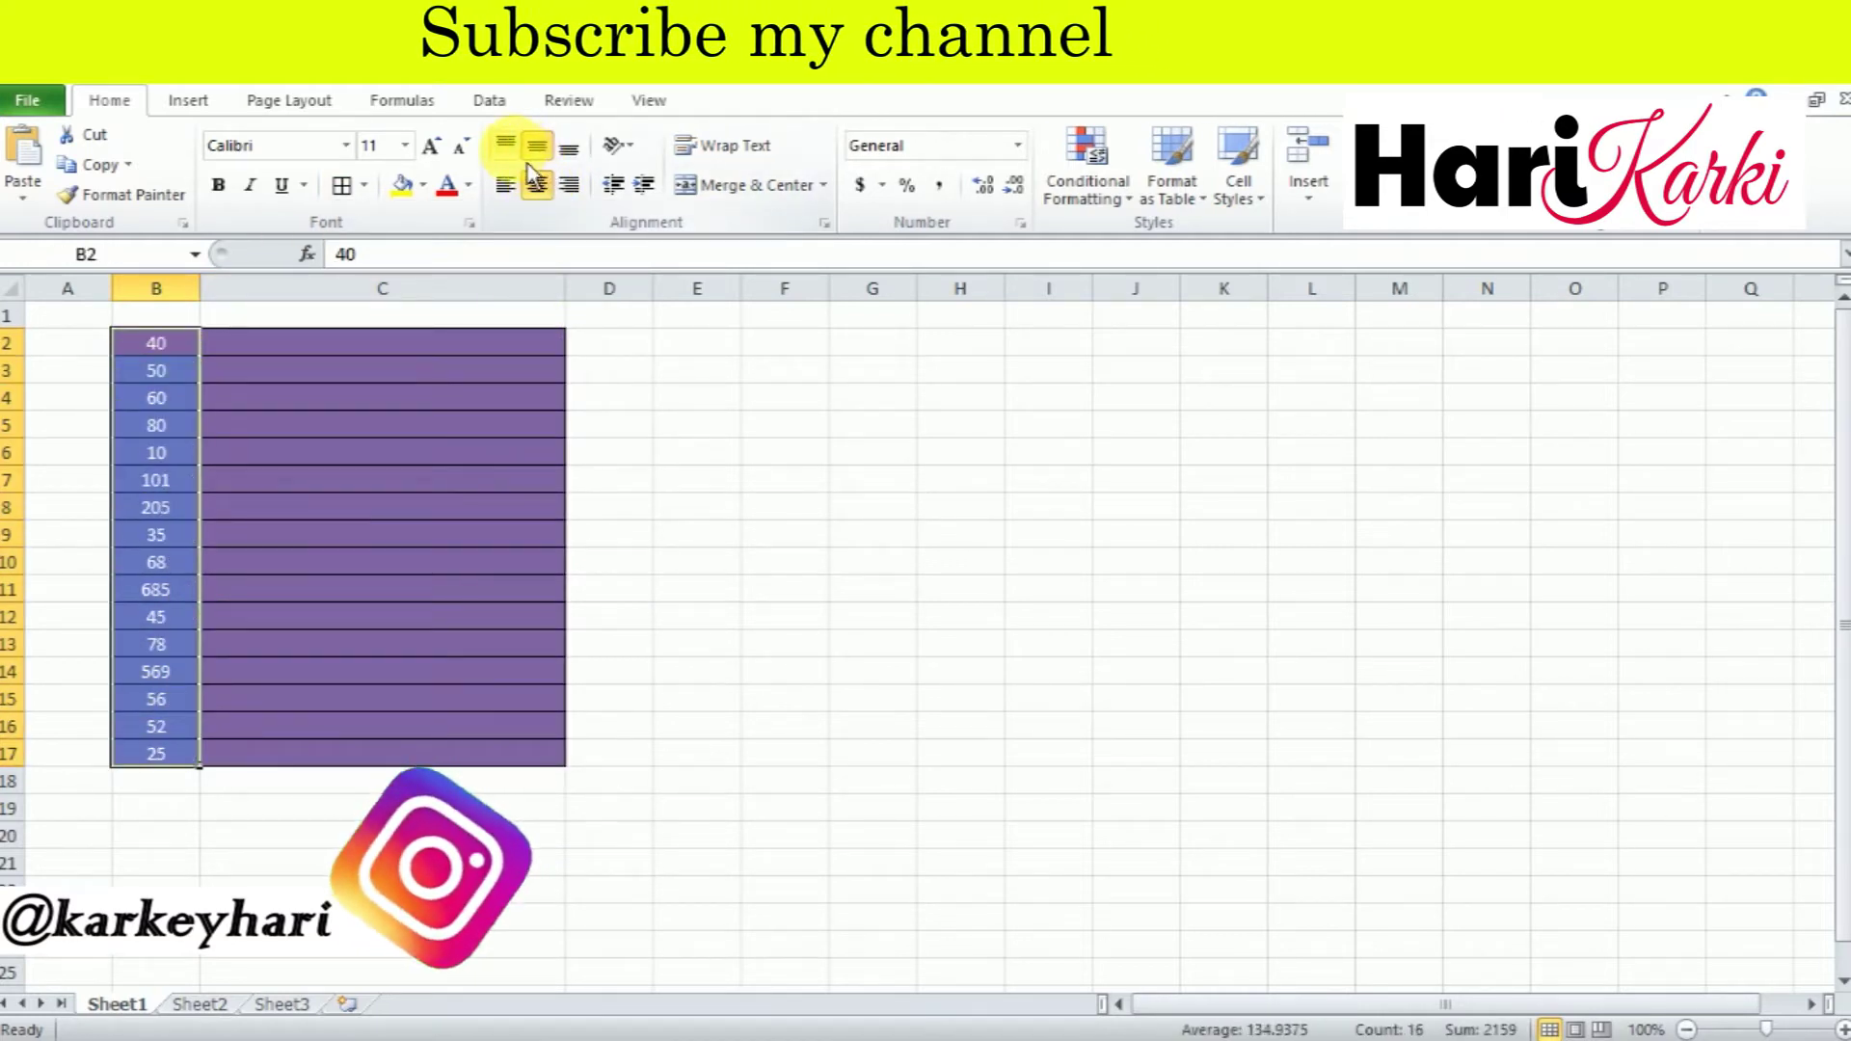
{"action": "left_click", "coordinate": [218, 184]}
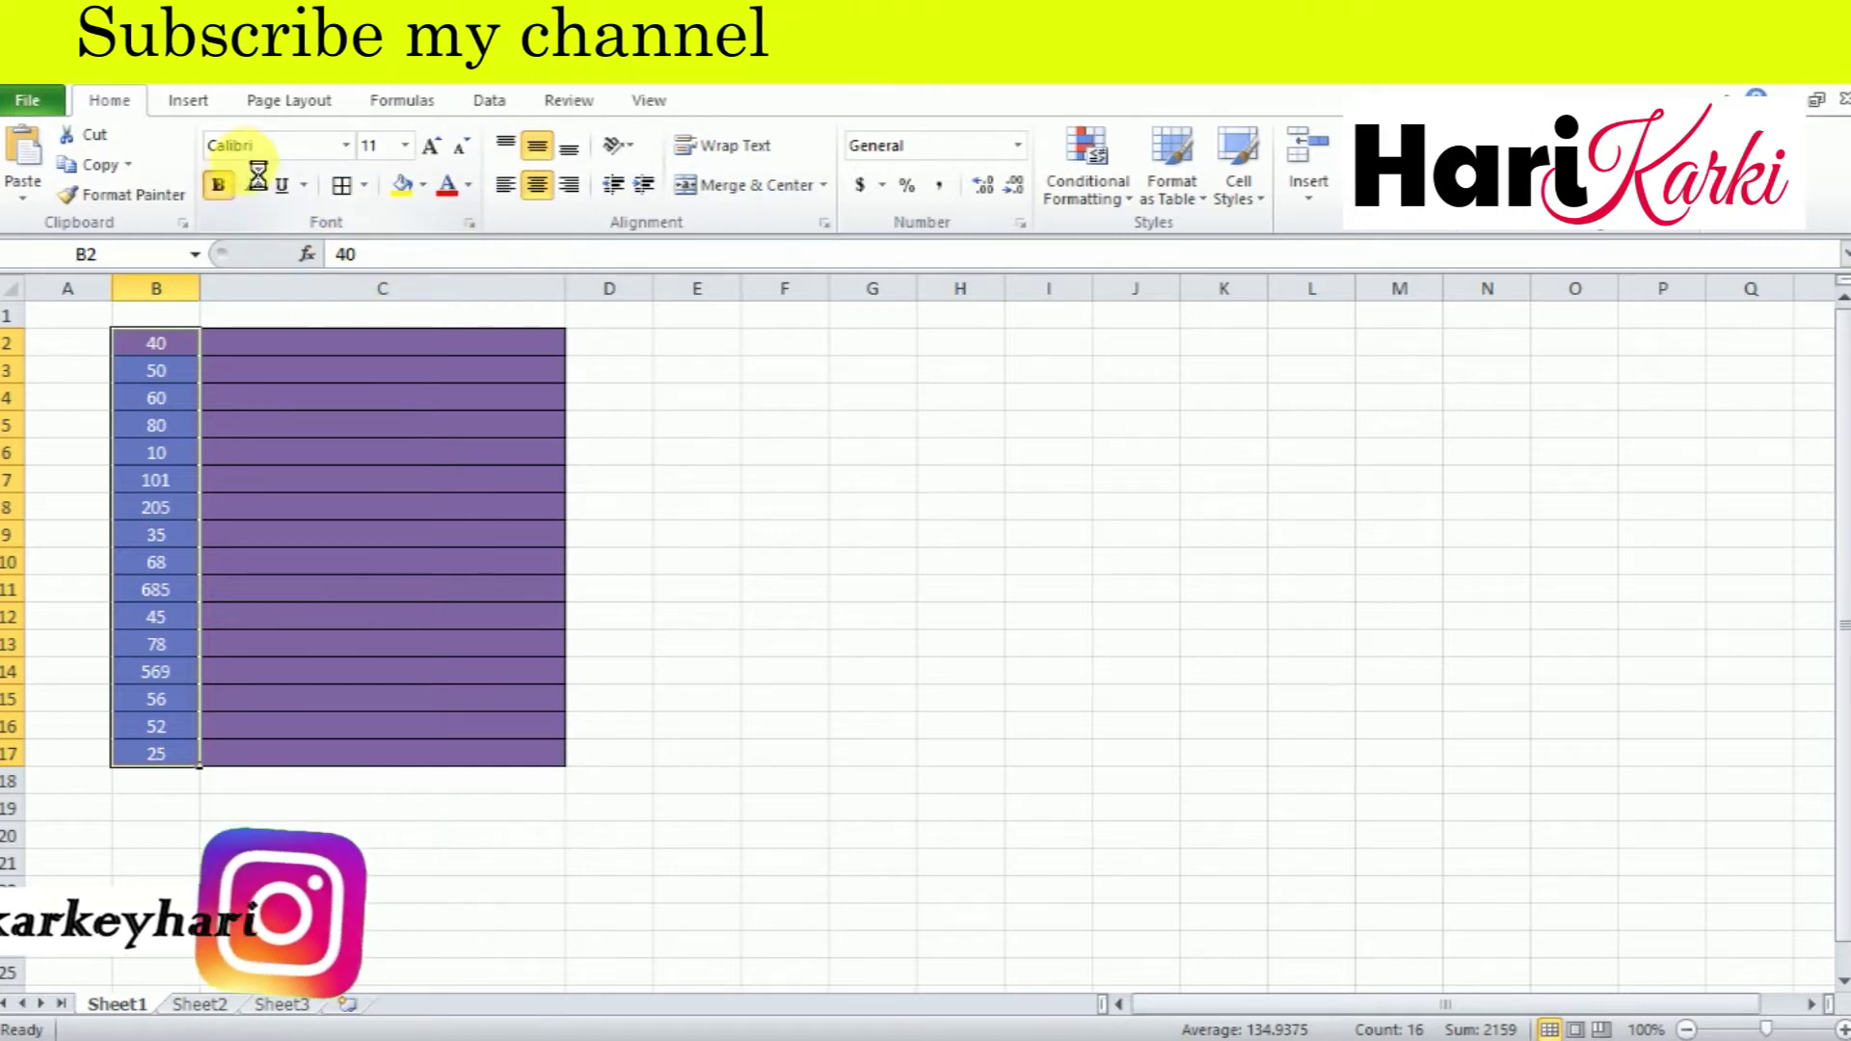
- Set the marks and results range to Times New Roman, size 18
{"action": "left_click", "coordinate": [220, 425]}
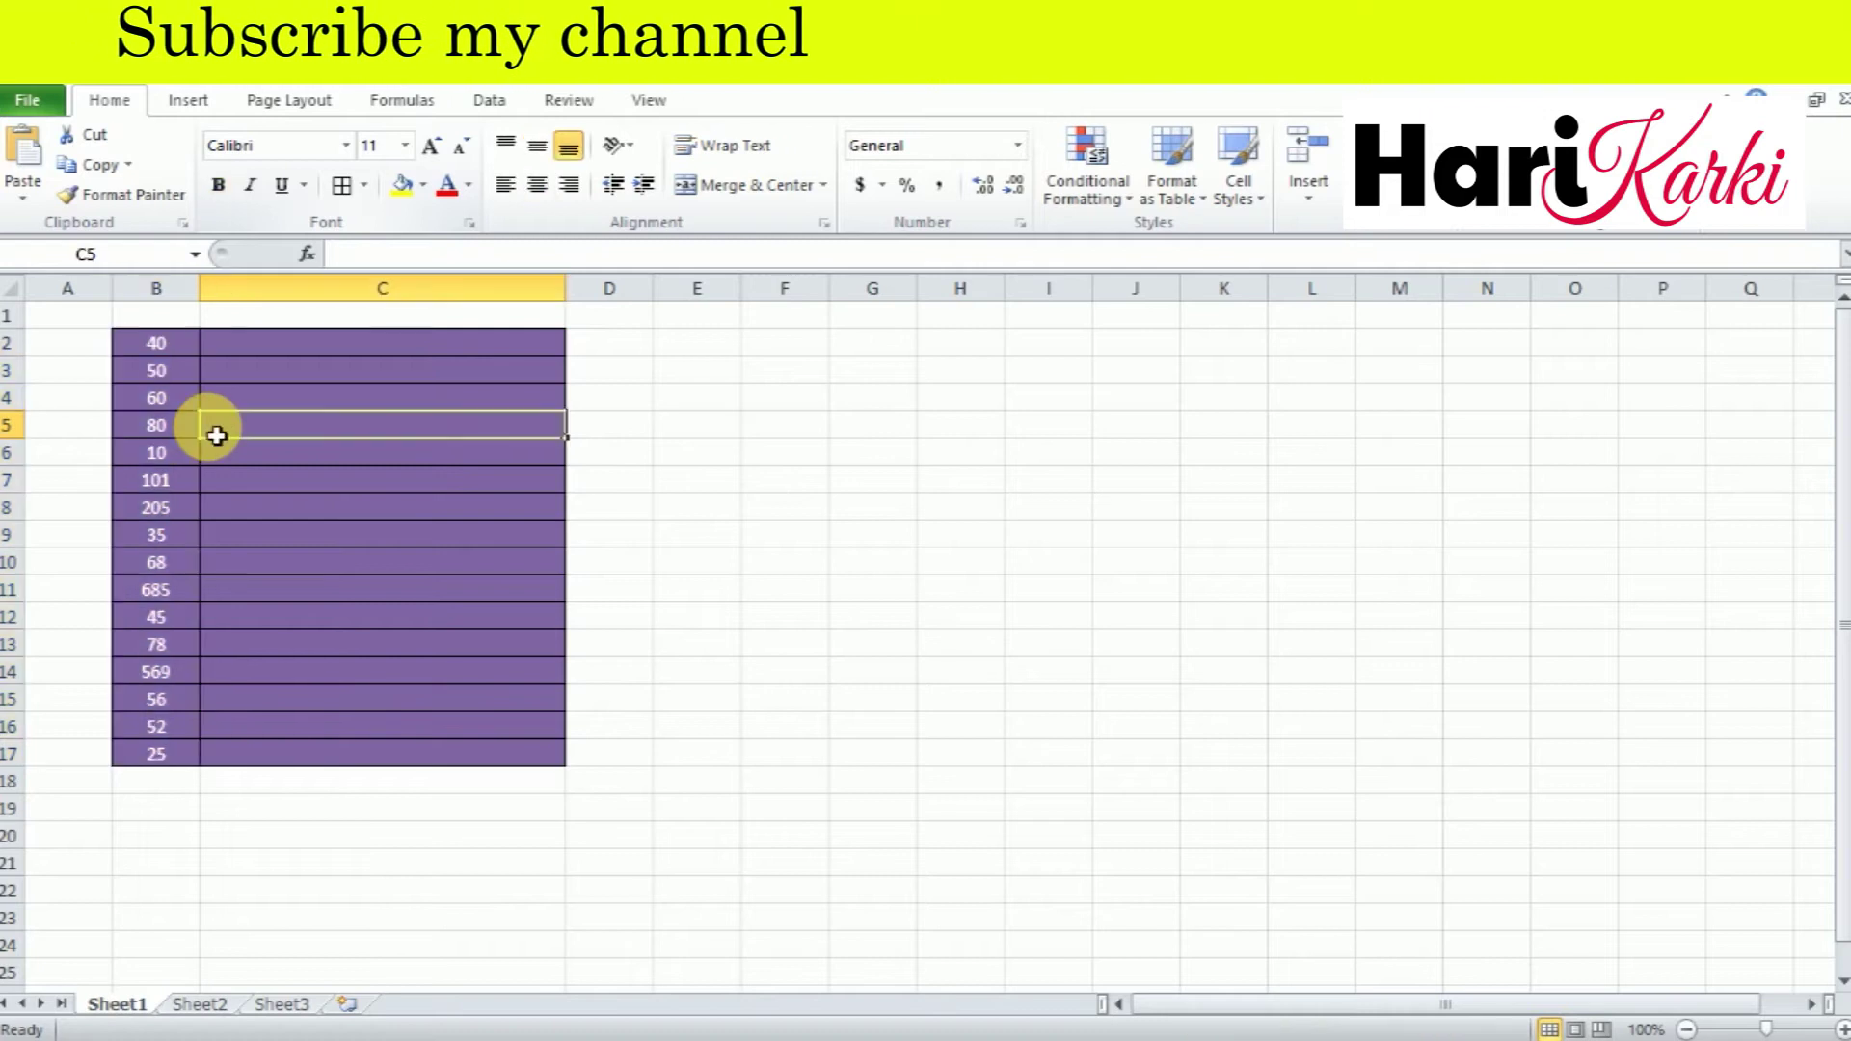
{"action": "left_click_drag", "start_coordinate": [158, 349], "coordinate": [472, 757]}
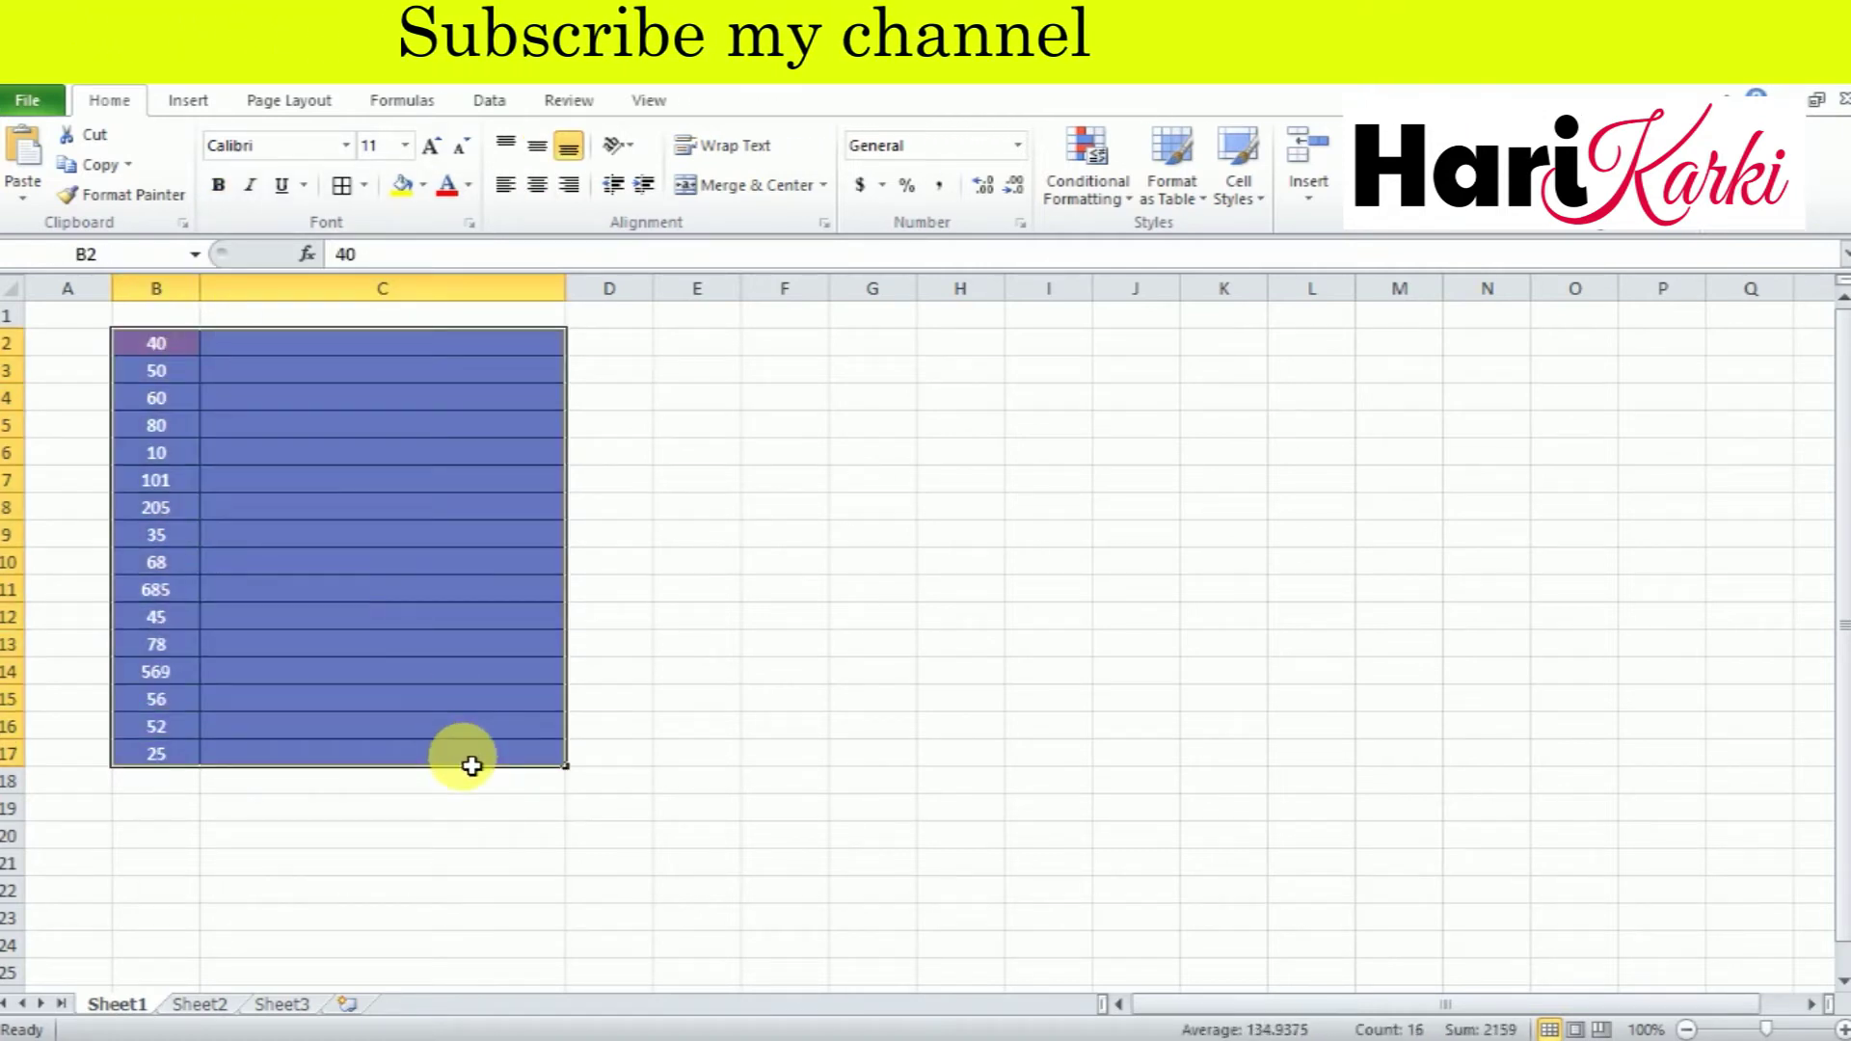
{"action": "left_click", "coordinate": [299, 145]}
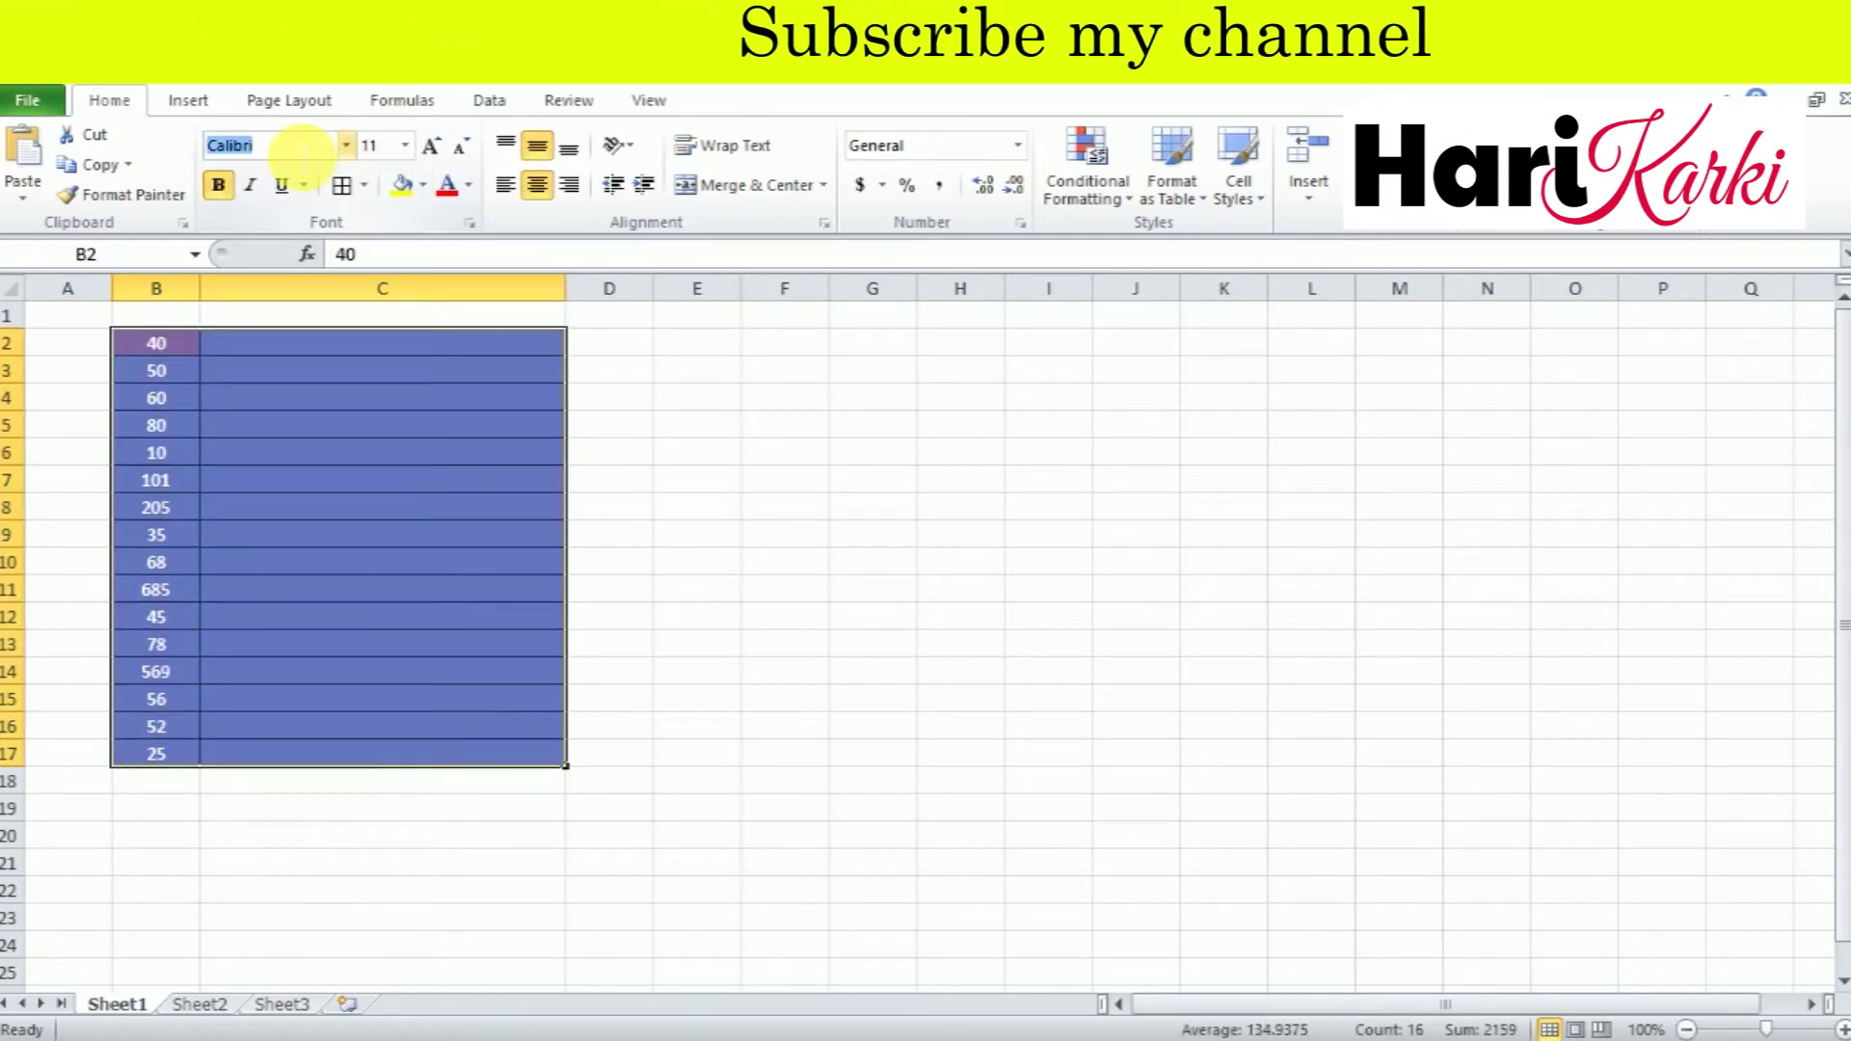
{"action": "type", "text": "Ti"}
{"action": "key", "text": "Return"}
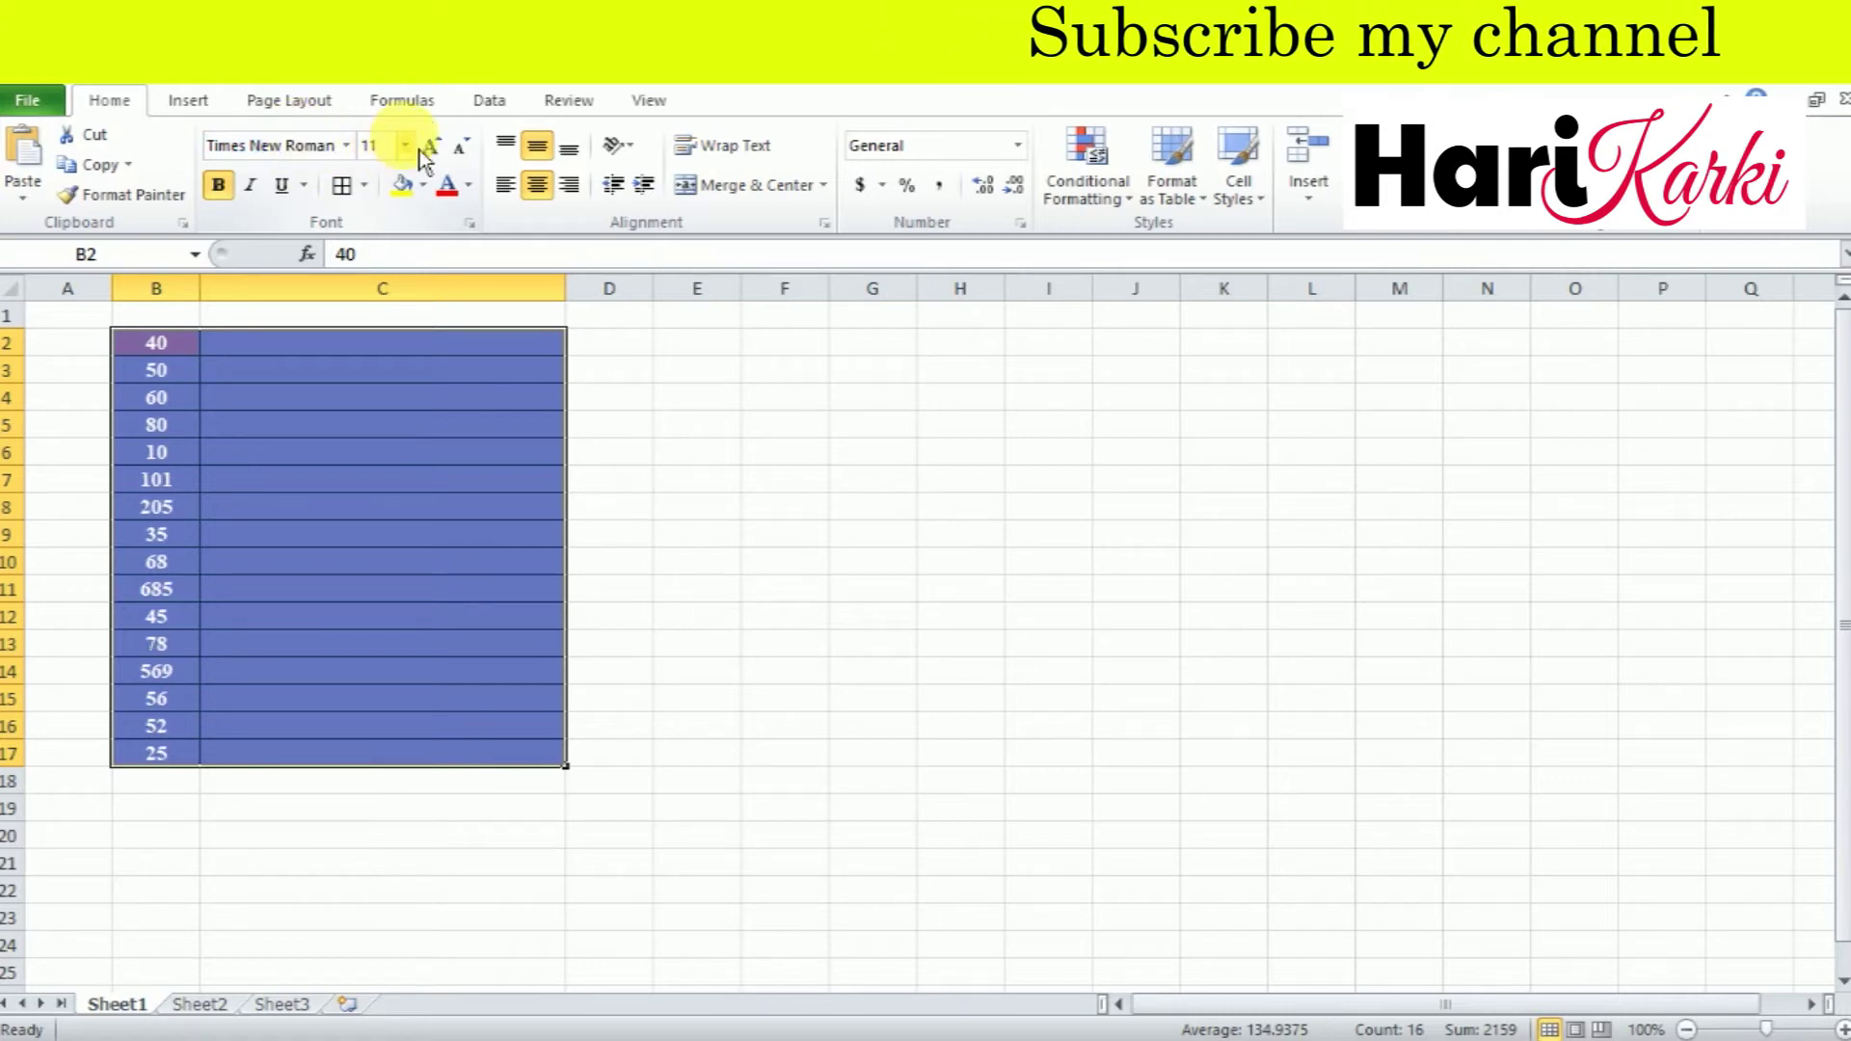
{"action": "left_click", "coordinate": [405, 145]}
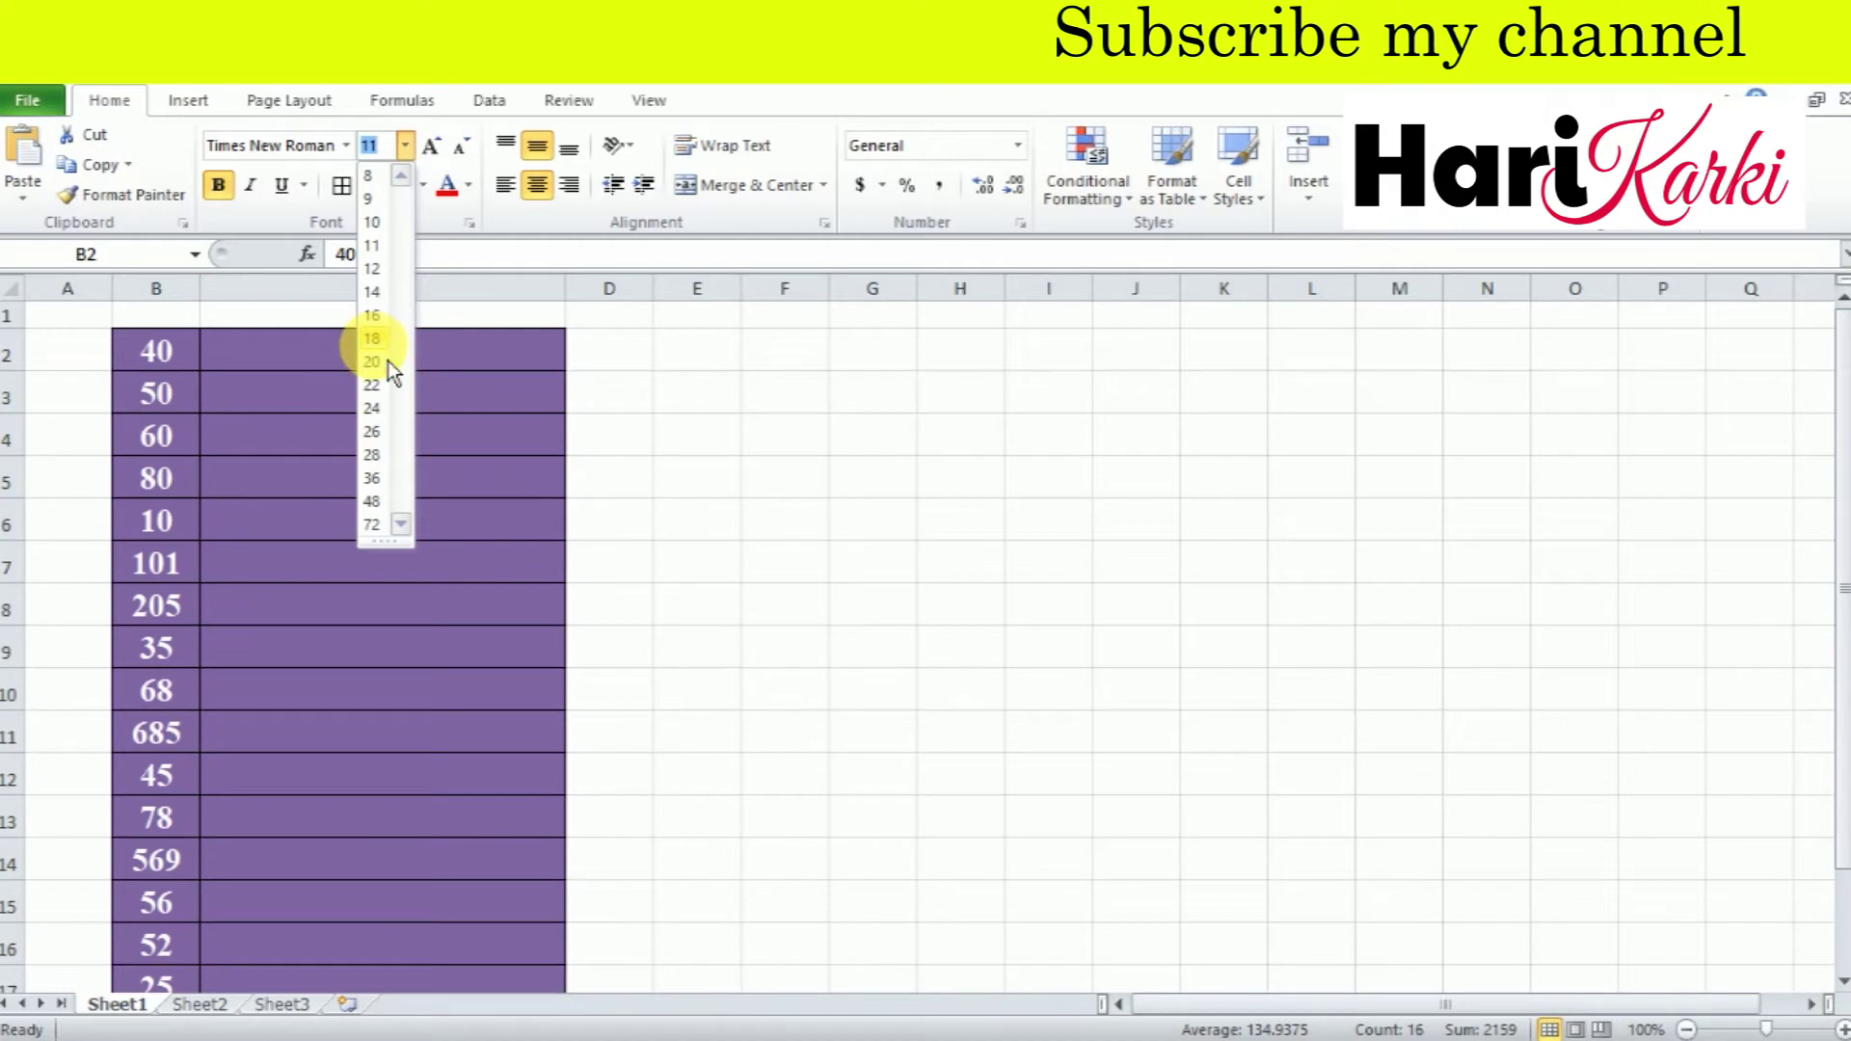
{"action": "left_click", "coordinate": [383, 340]}
- Start a new numbered step '2.' in the Notepad notes
{"action": "mouse_move", "coordinate": [1838, 430]}
{"action": "left_mouse_down"}
{"action": "mouse_move", "coordinate": [1837, 446]}
{"action": "mouse_move", "coordinate": [1836, 424]}
{"action": "left_mouse_up"}
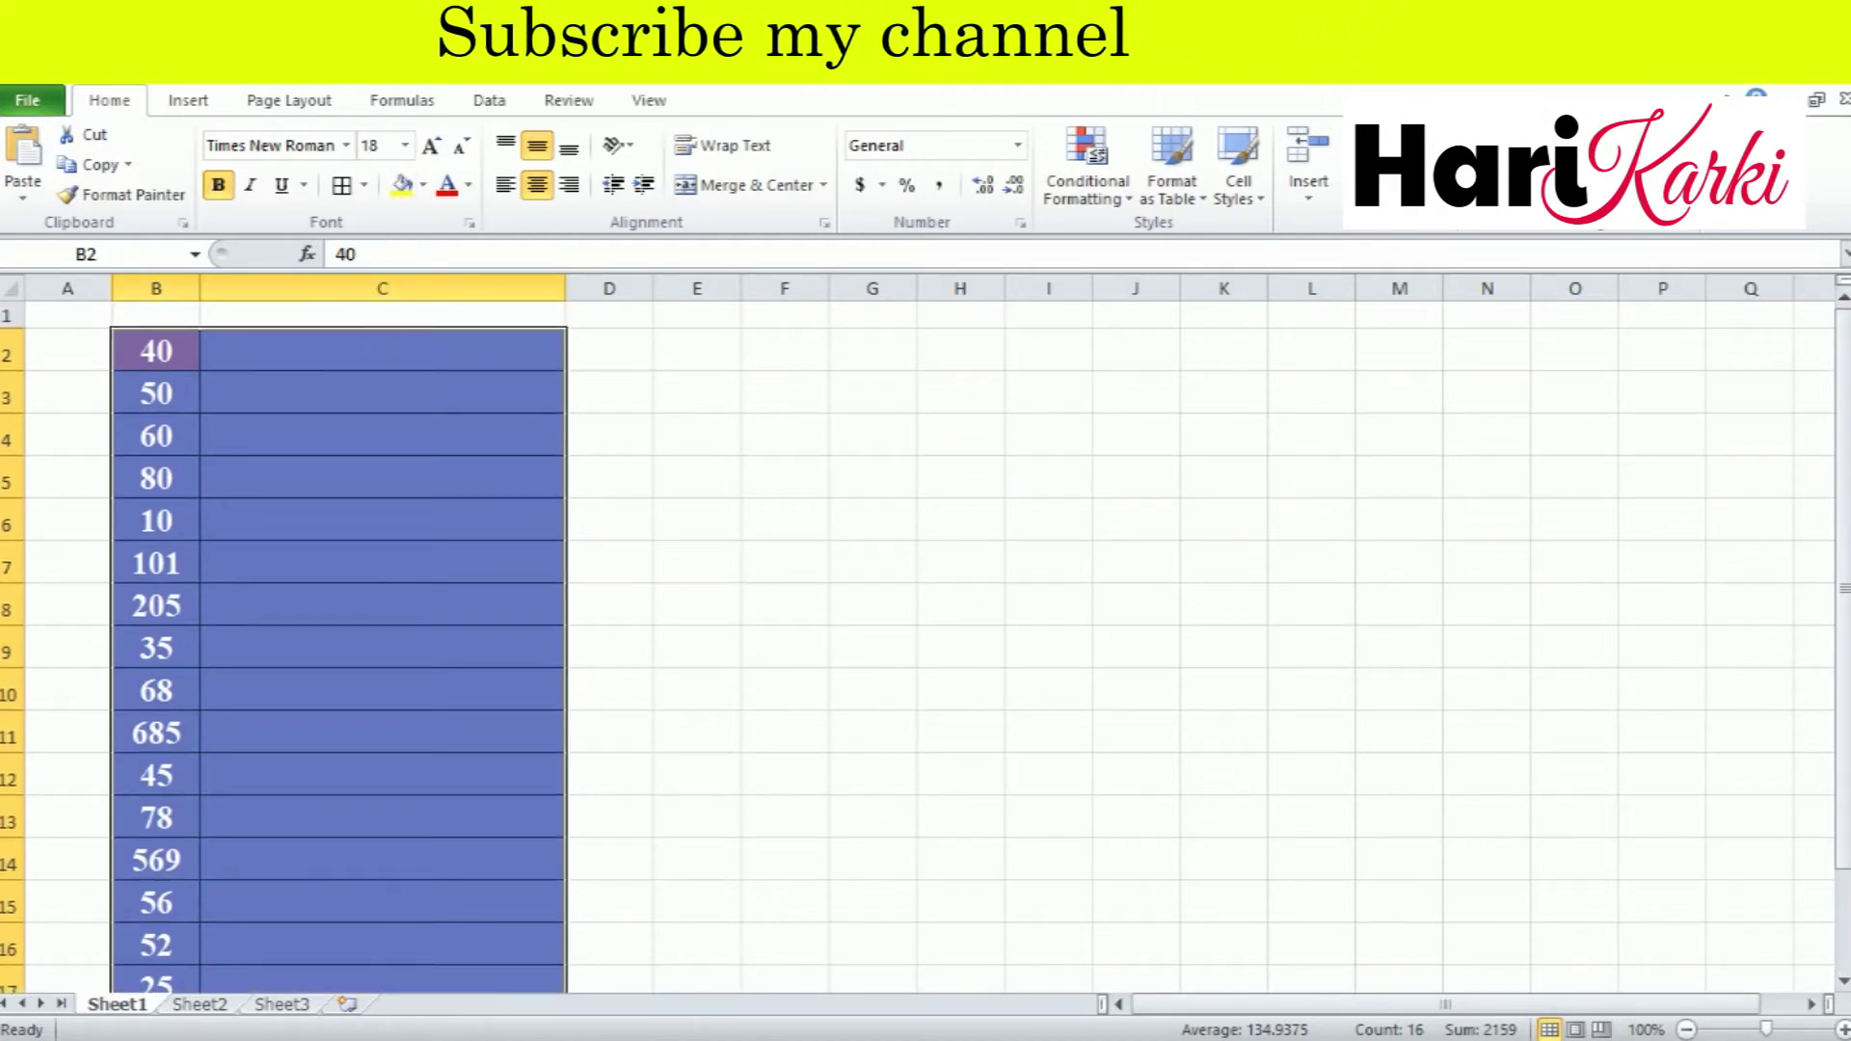
{"action": "key", "text": "Return"}
{"action": "type", "text": "2."}
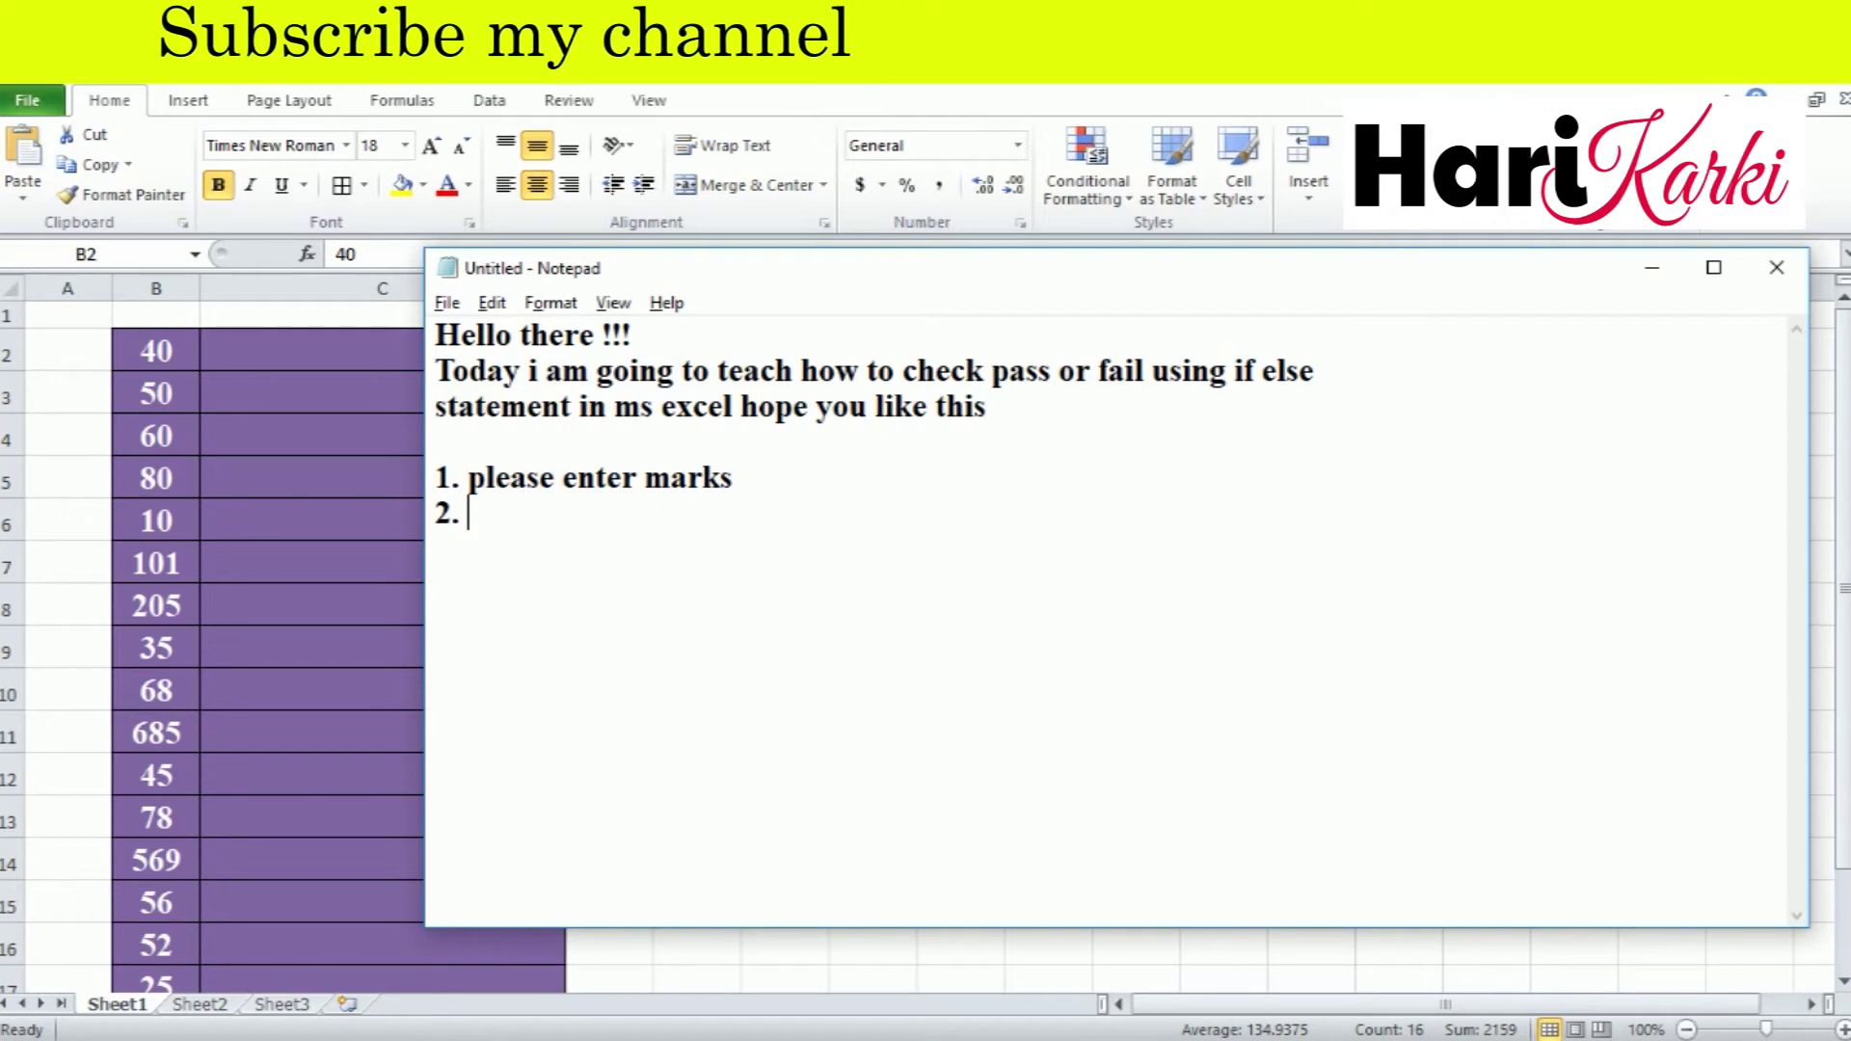
- Write '2. excel calculates the results' with a 'formula' note, then select C2 in Excel
{"action": "type", "text": "excel"}
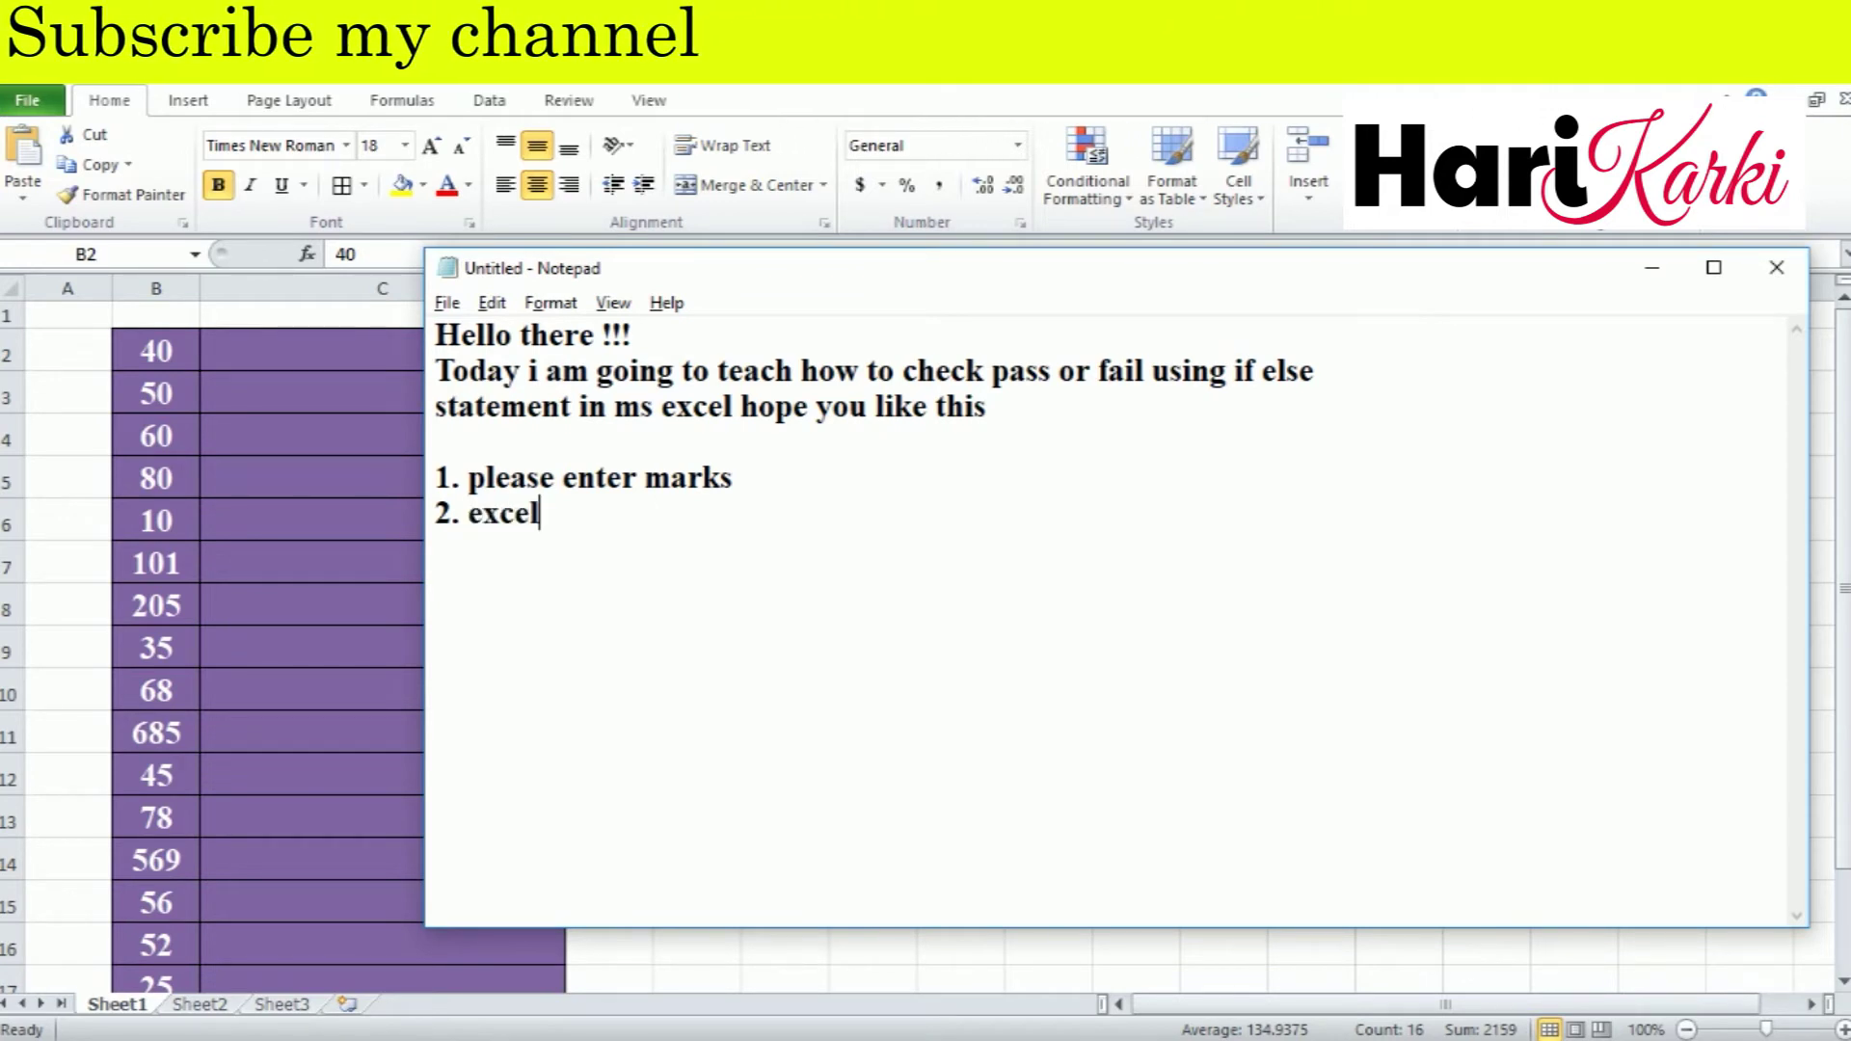
{"action": "type", "text": " calculates the results"}
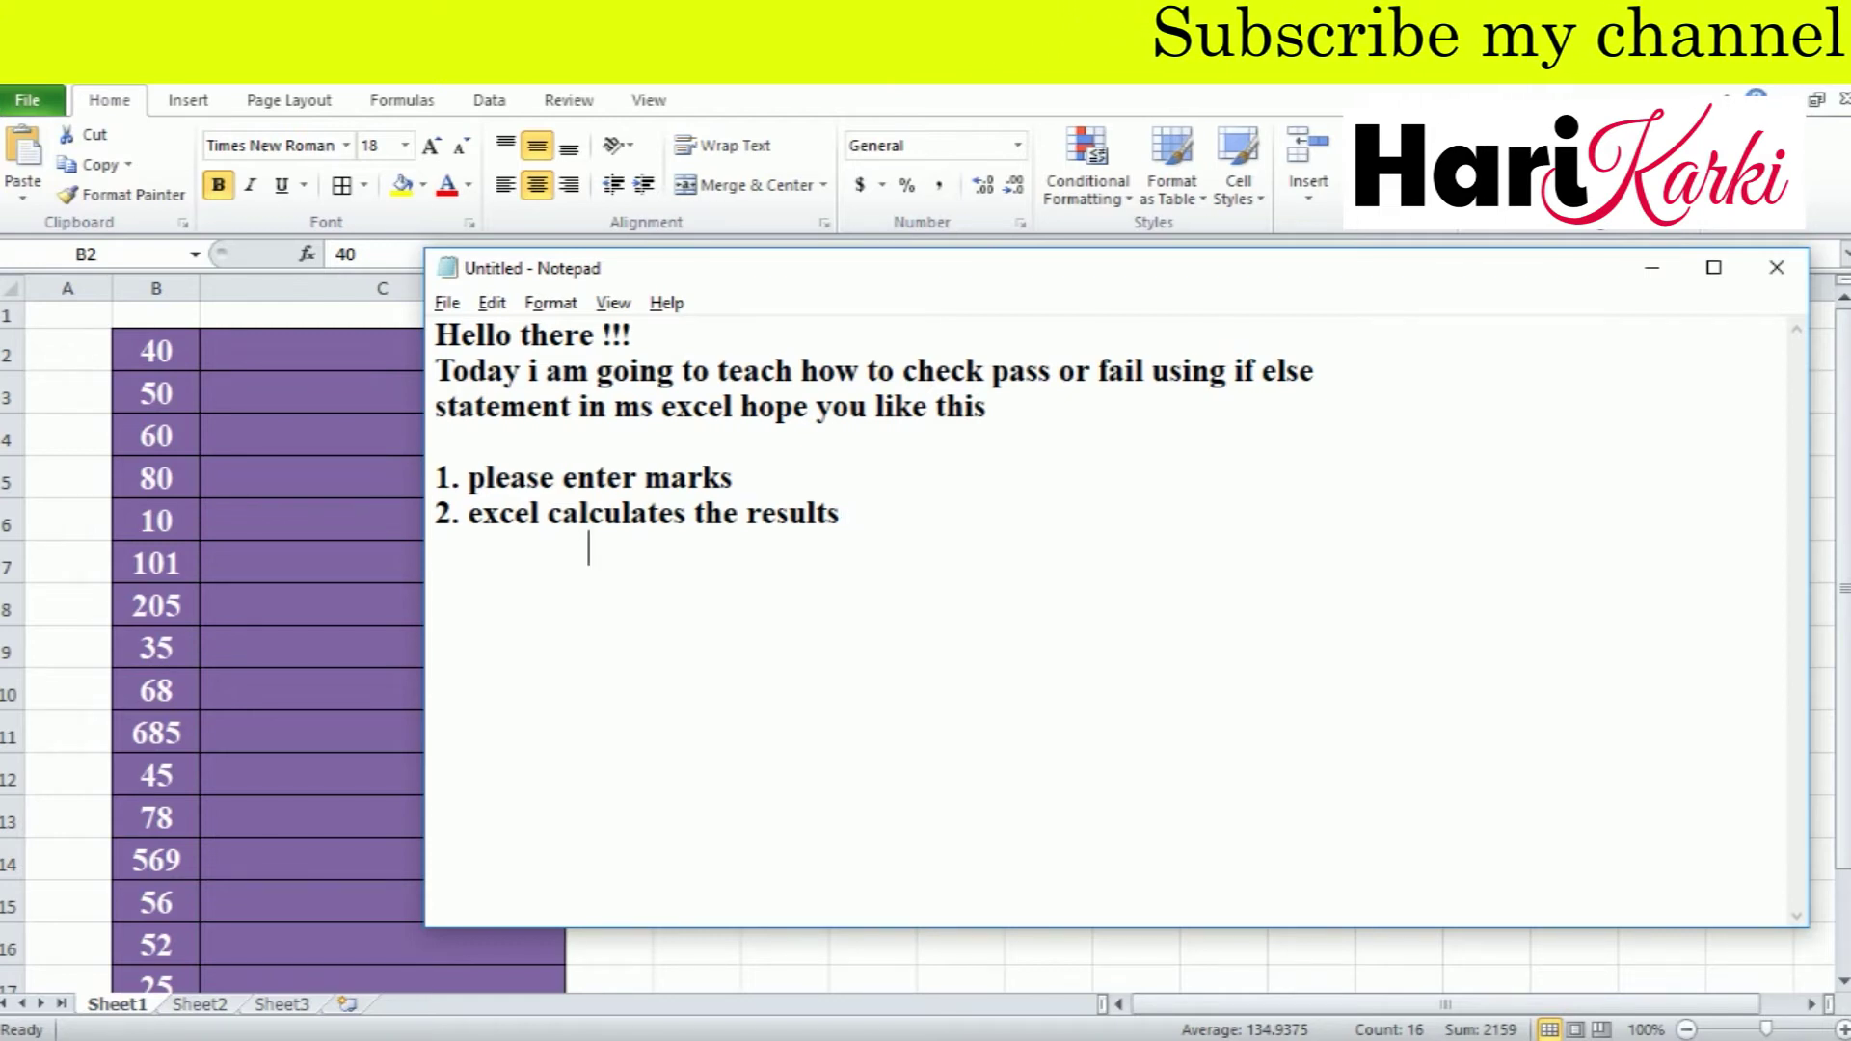
{"action": "type", "text": "rmula"}
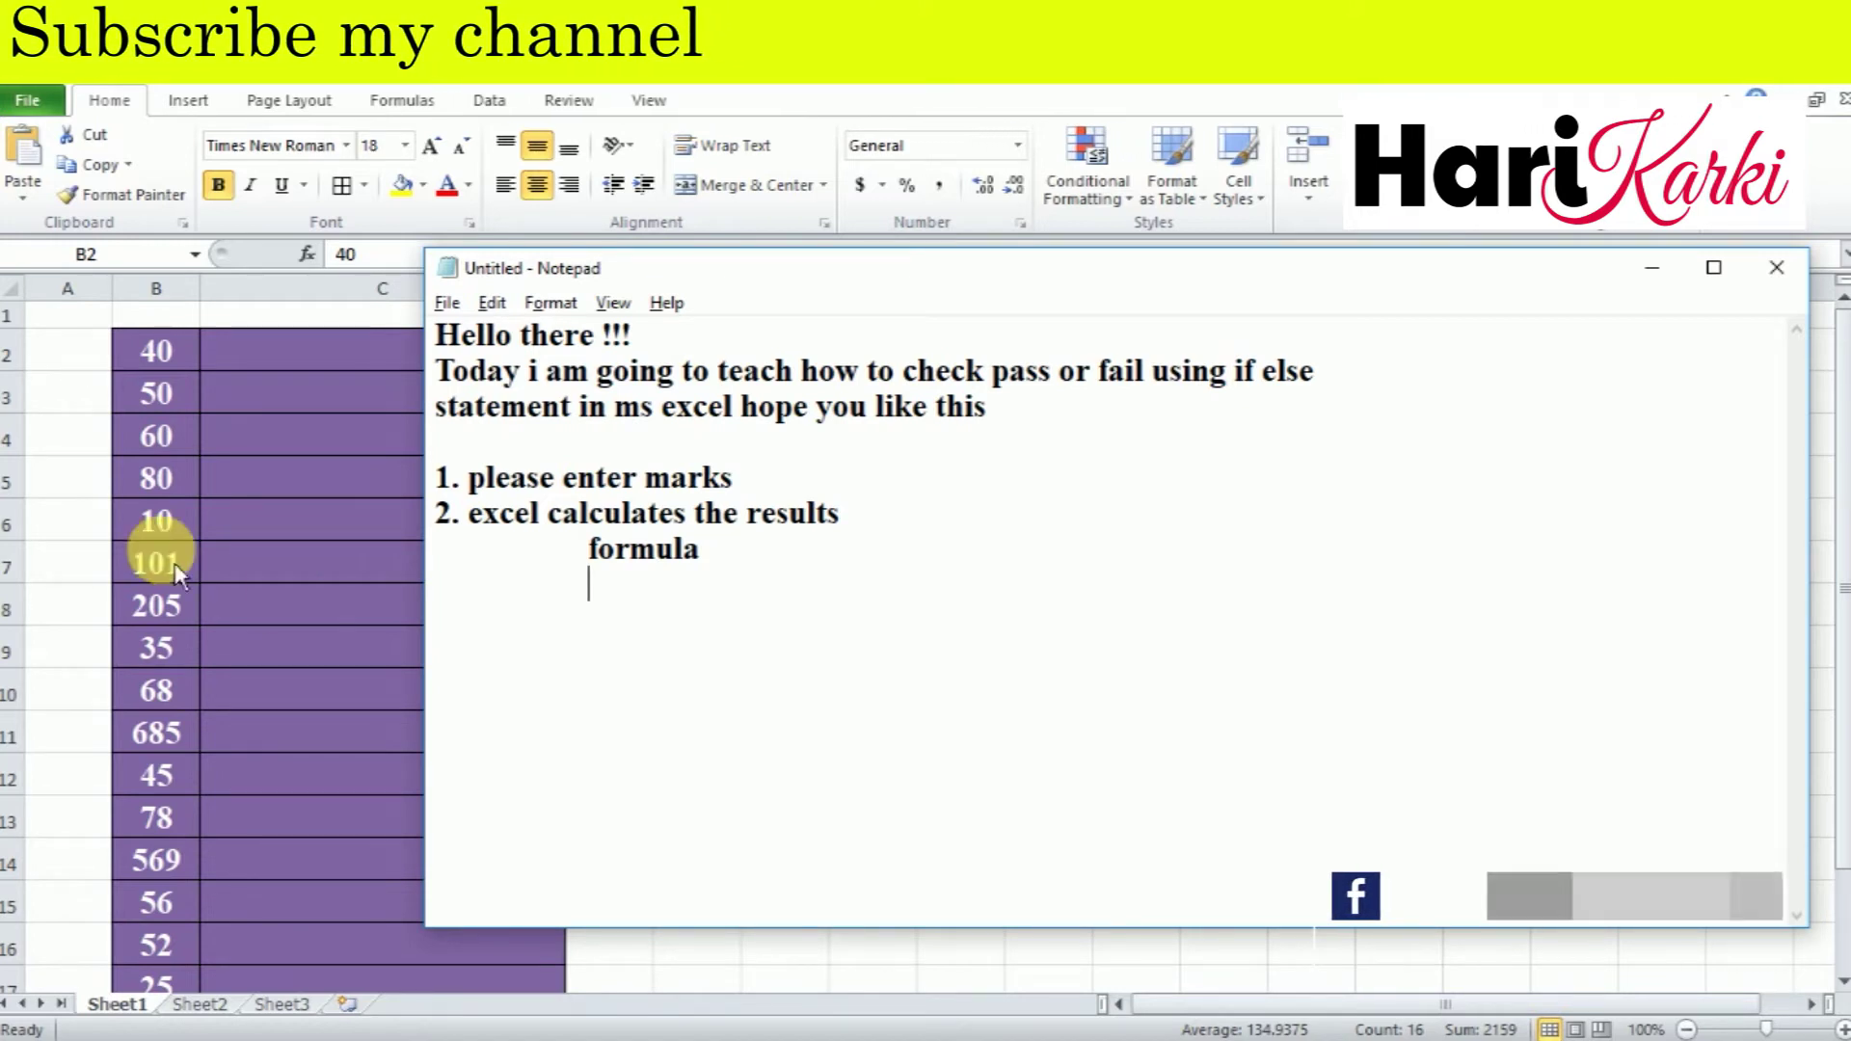
{"action": "key", "text": "alt+Tab"}
{"action": "left_click", "coordinate": [310, 364]}
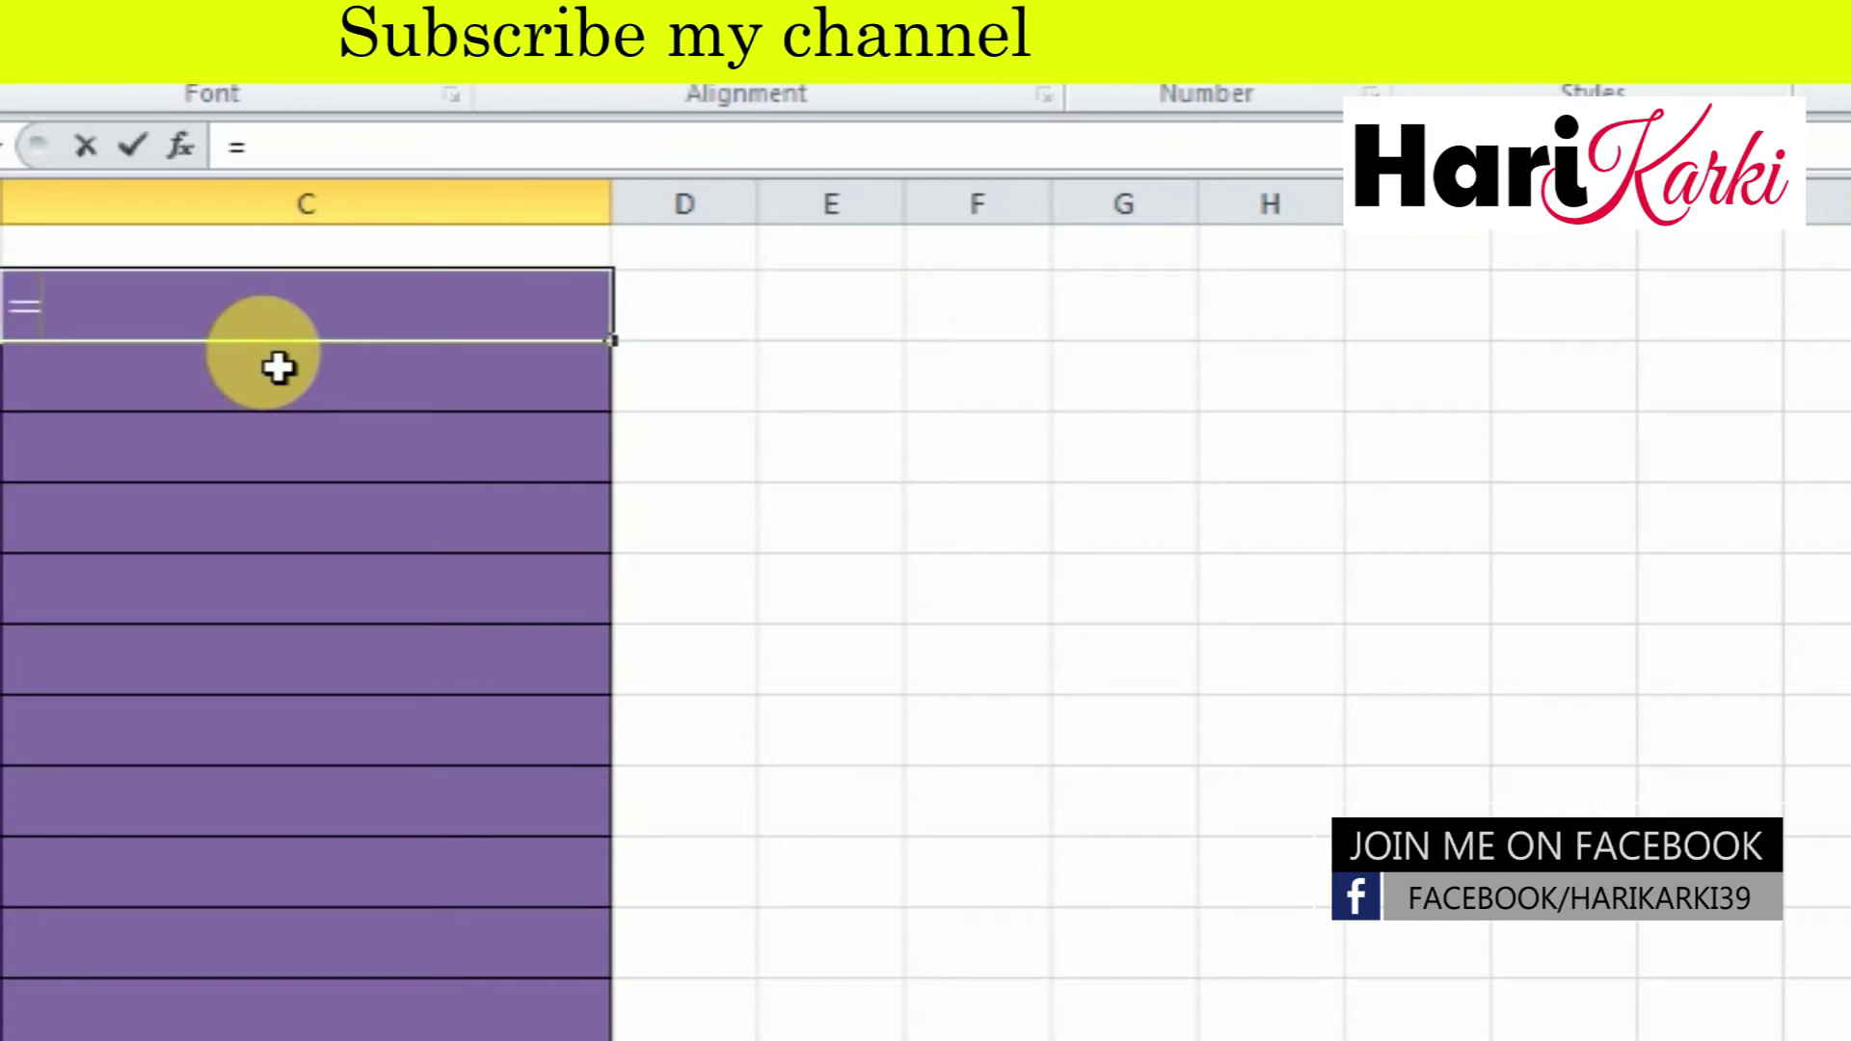
- Type C2's nested IF: over 100 'ENTER MARKS IS WRONG', 40 or more PASS, below 40 FAIL
{"action": "type", "text": "IF"}
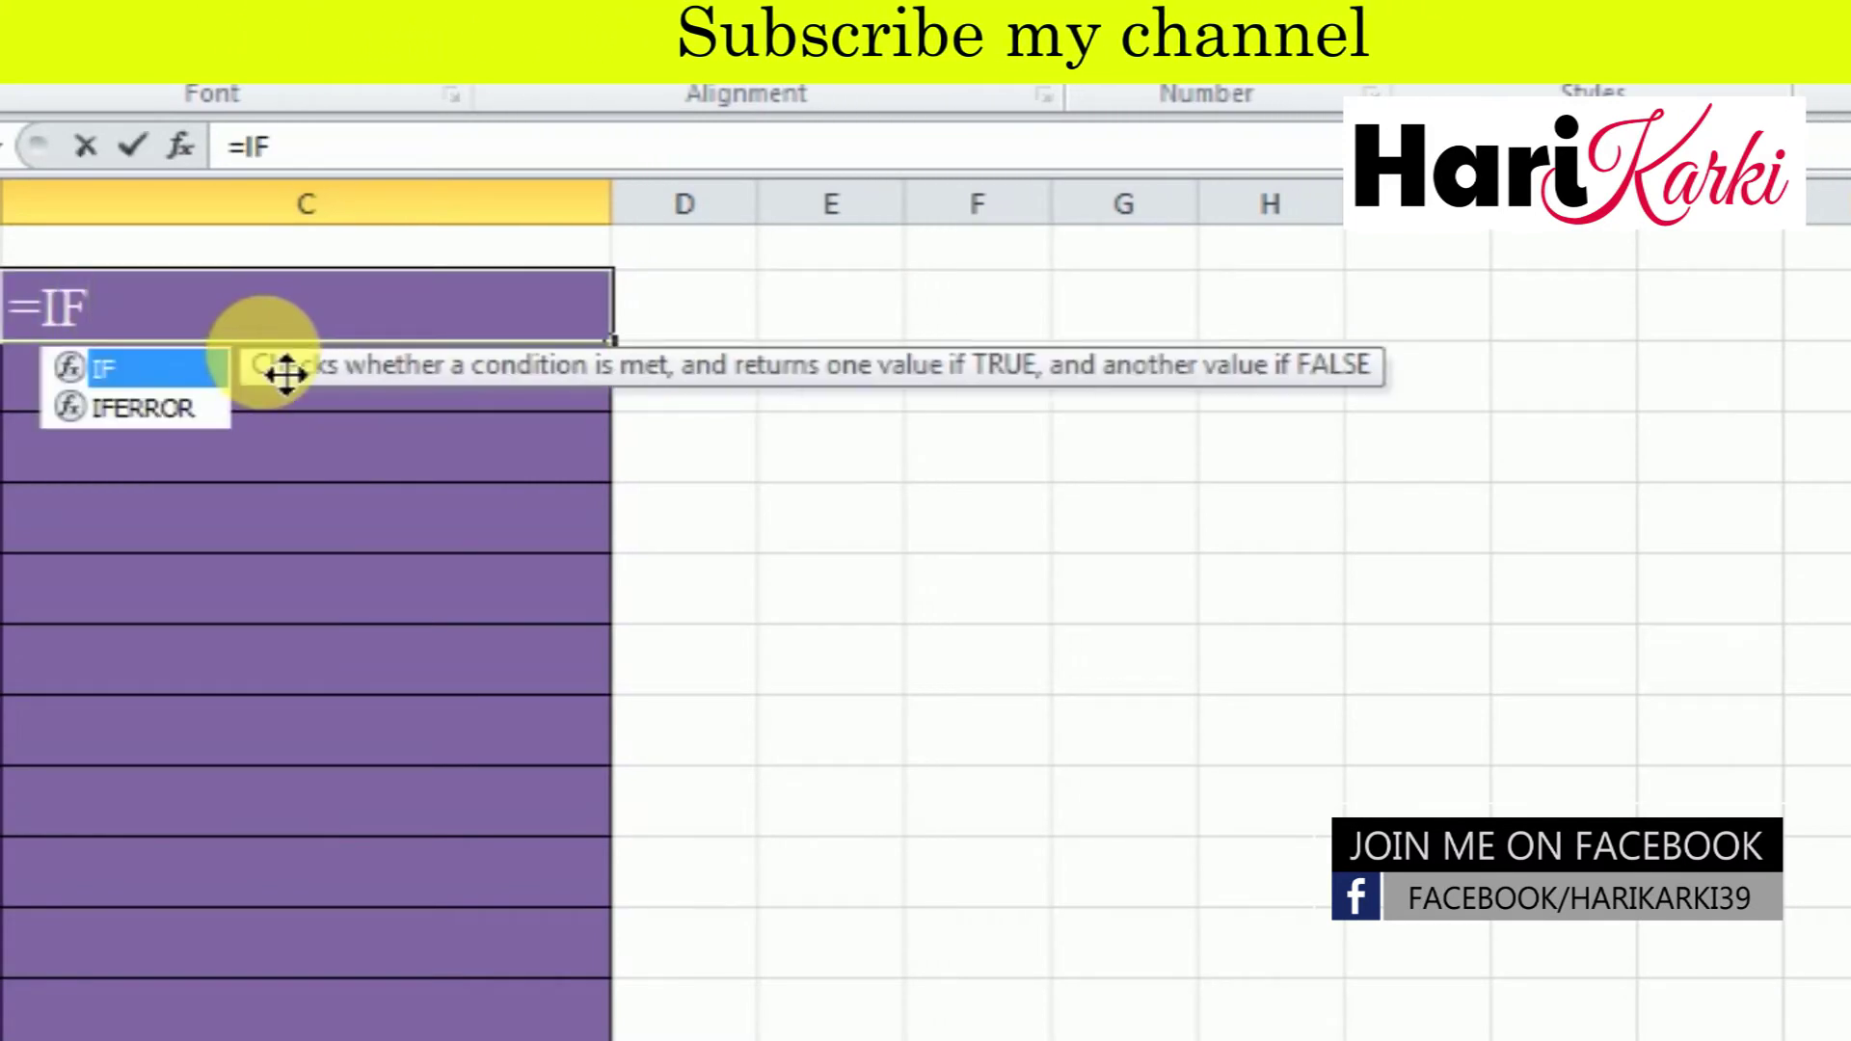
{"action": "type", "text": "("}
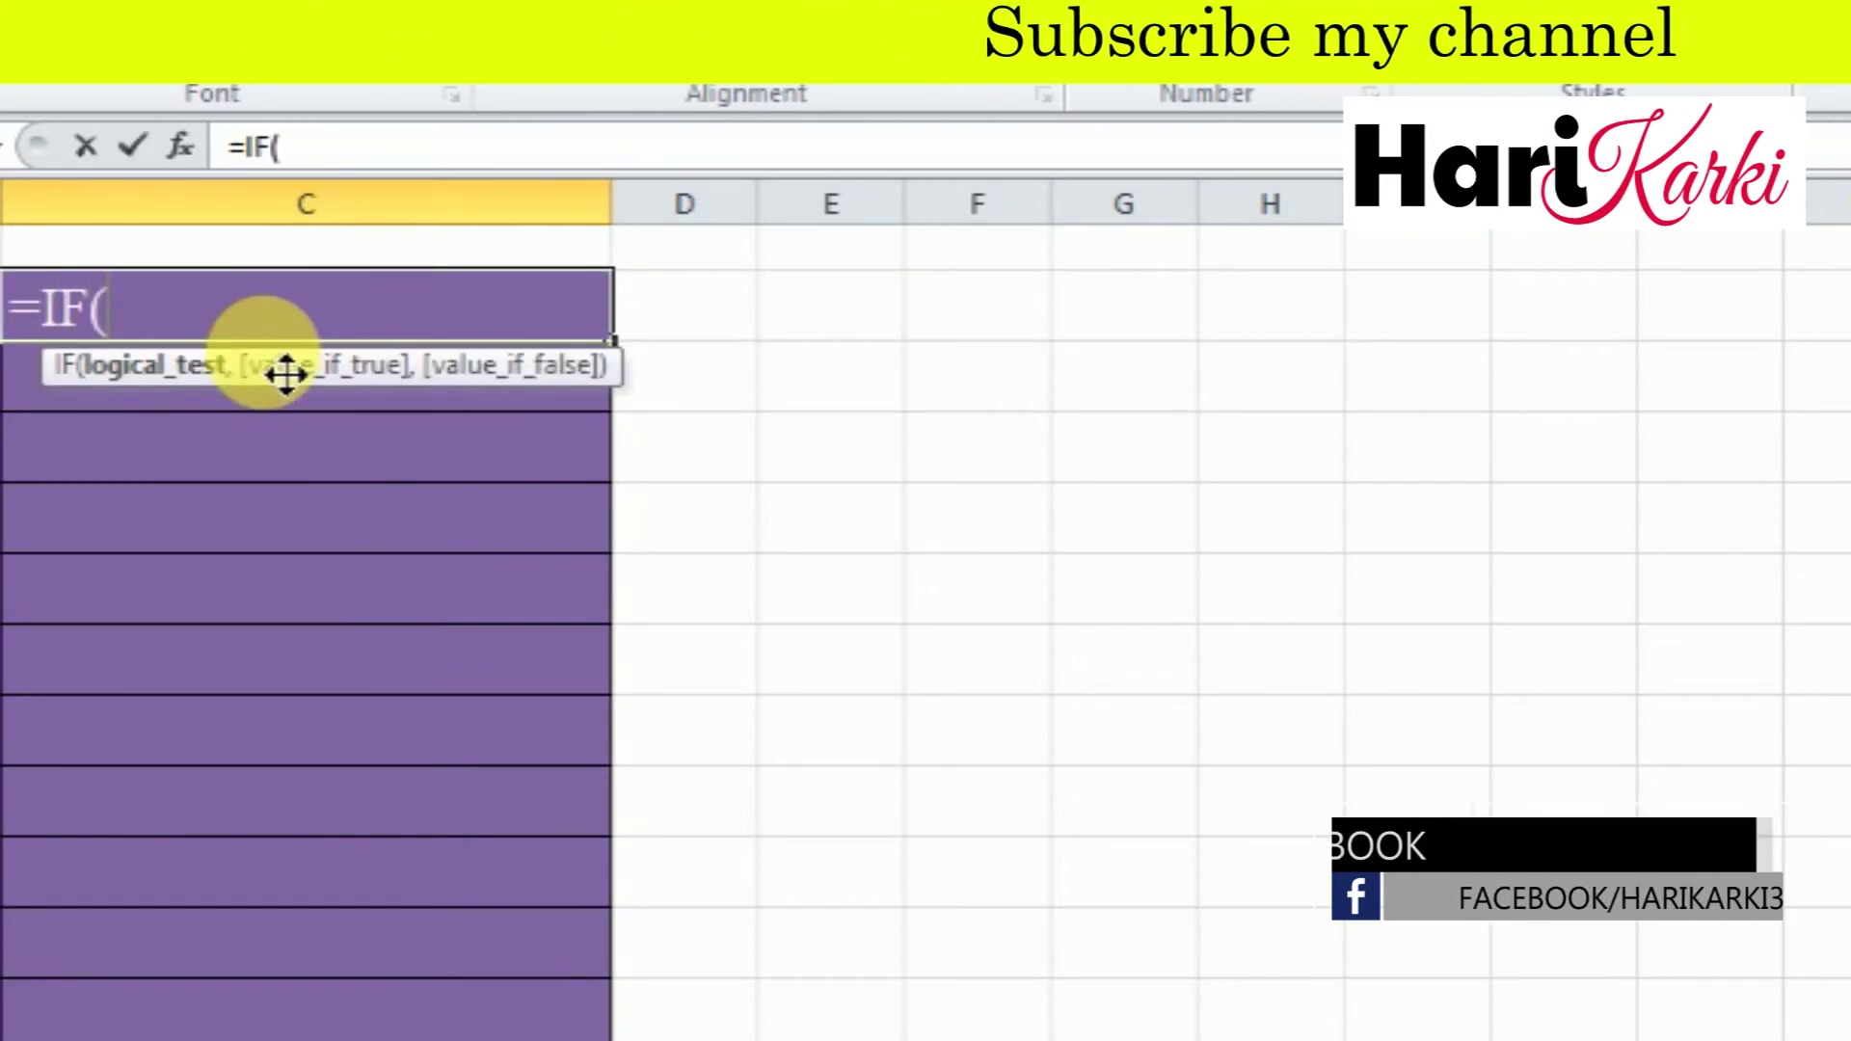
{"action": "type", "text": "B2>"}
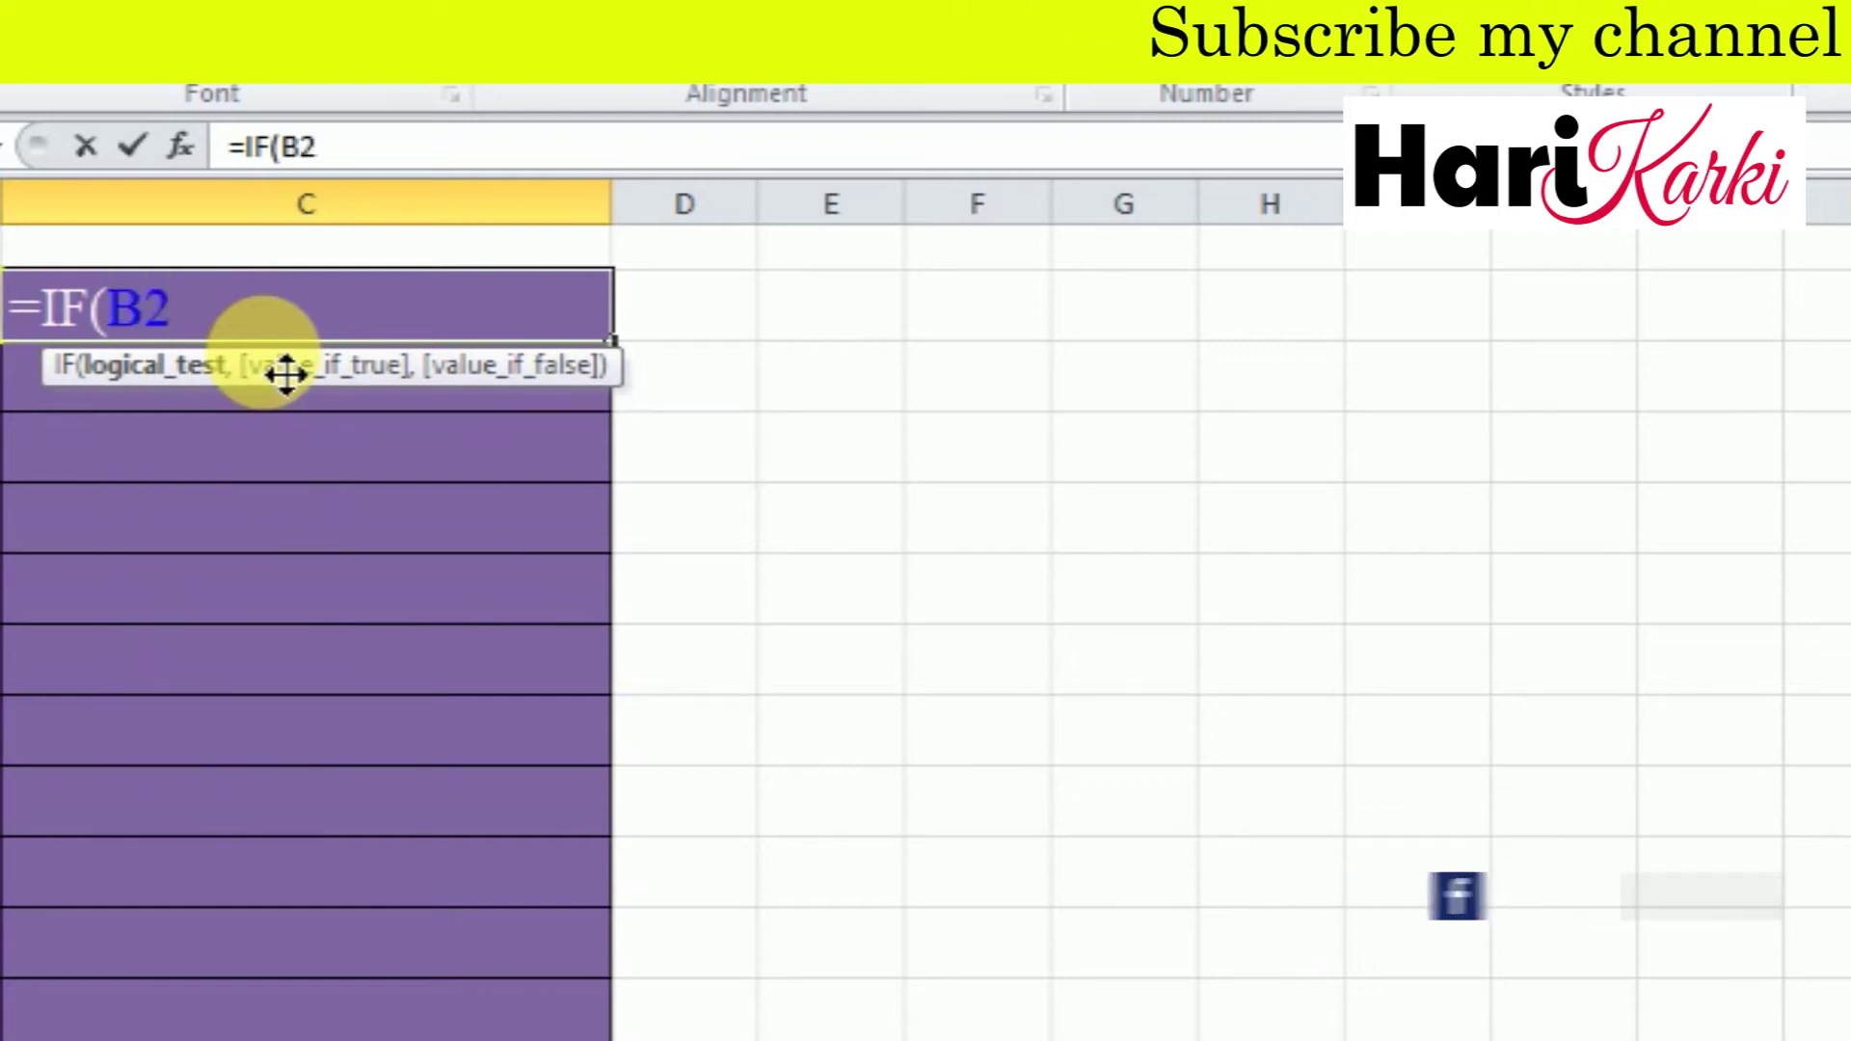
{"action": "type", "text": "100,"}
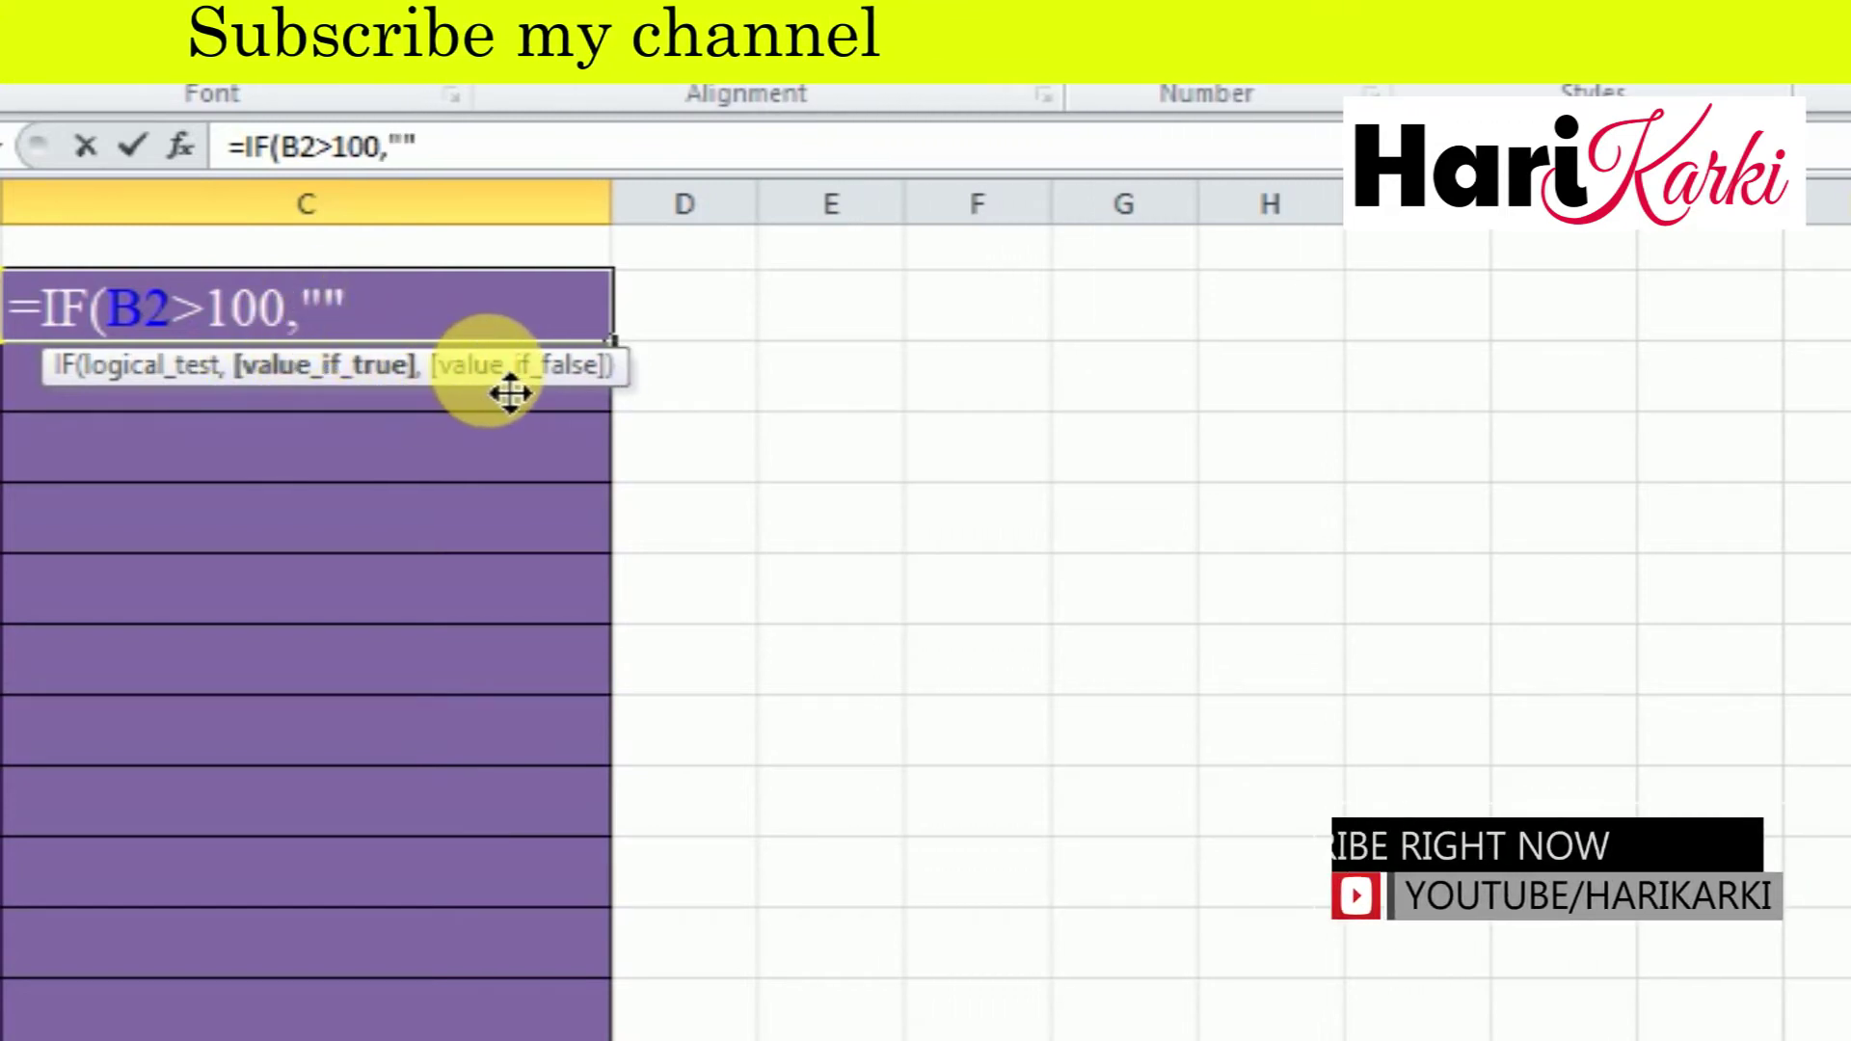
{"action": "key", "text": "BackSpace"}
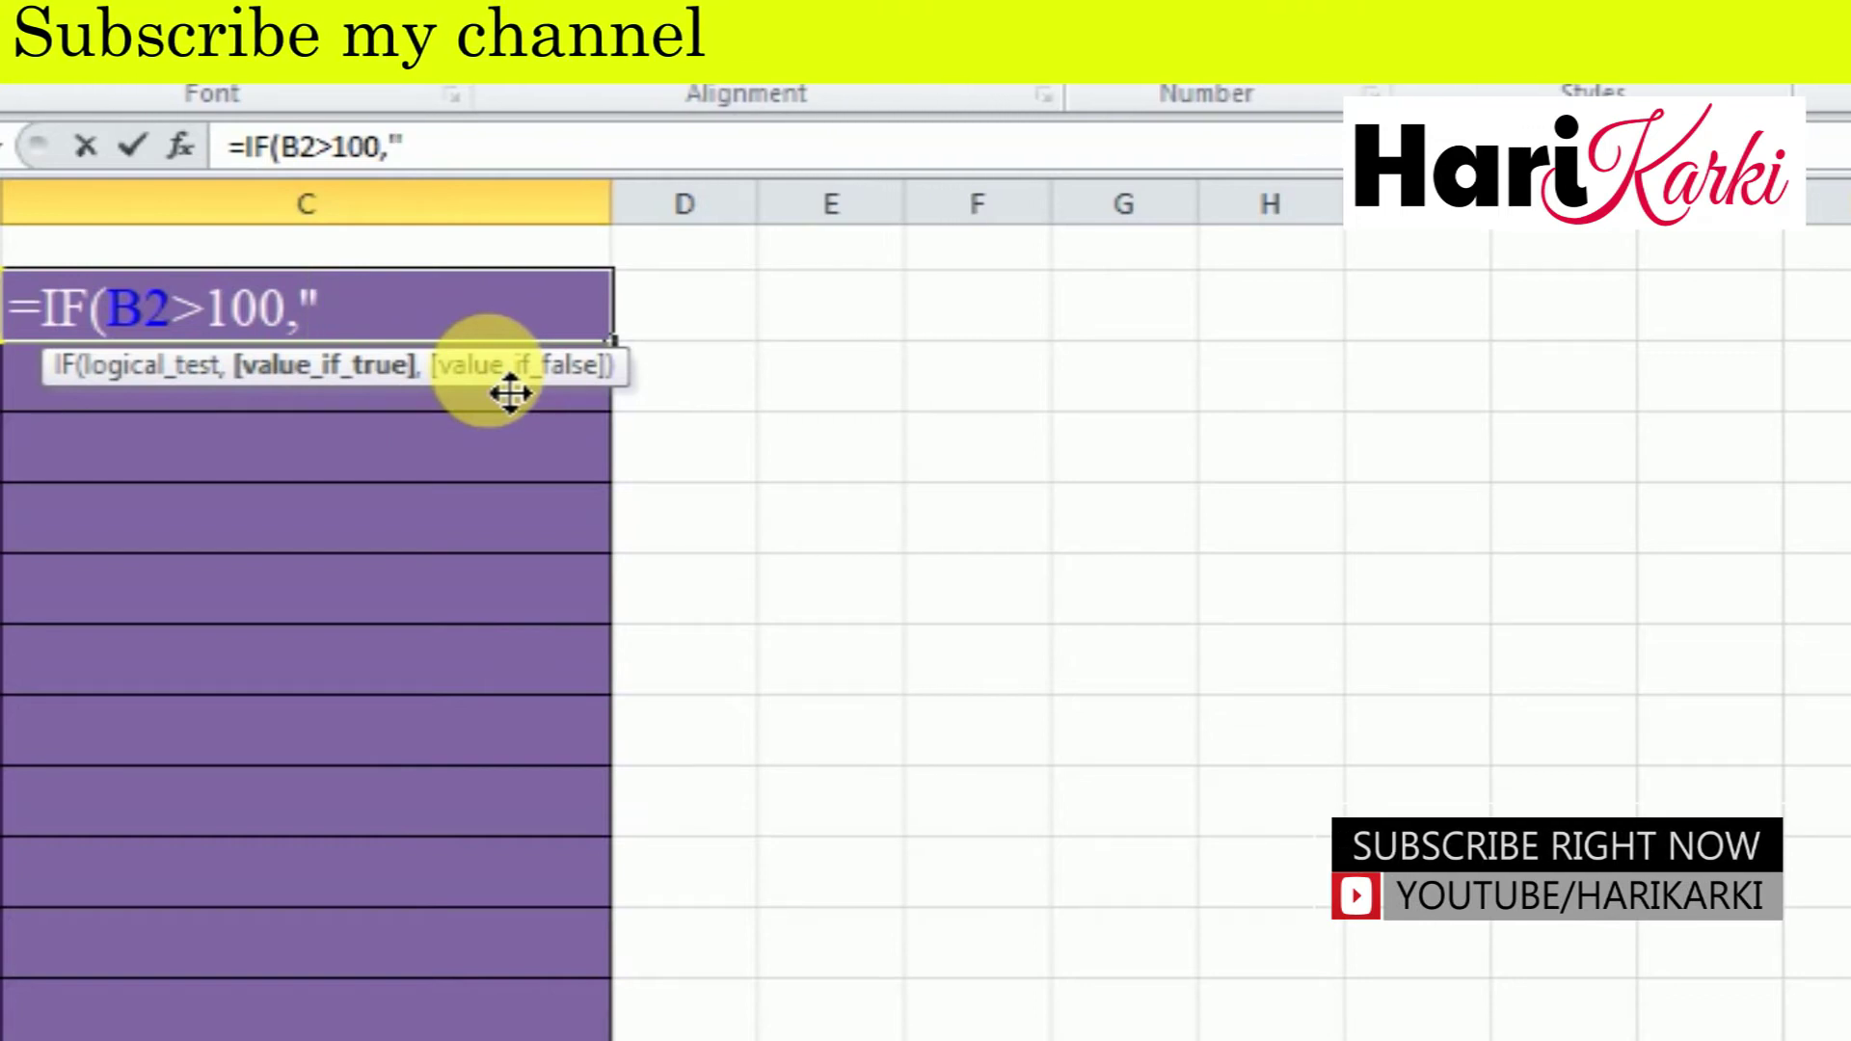
{"action": "type", "text": "'Enter"}
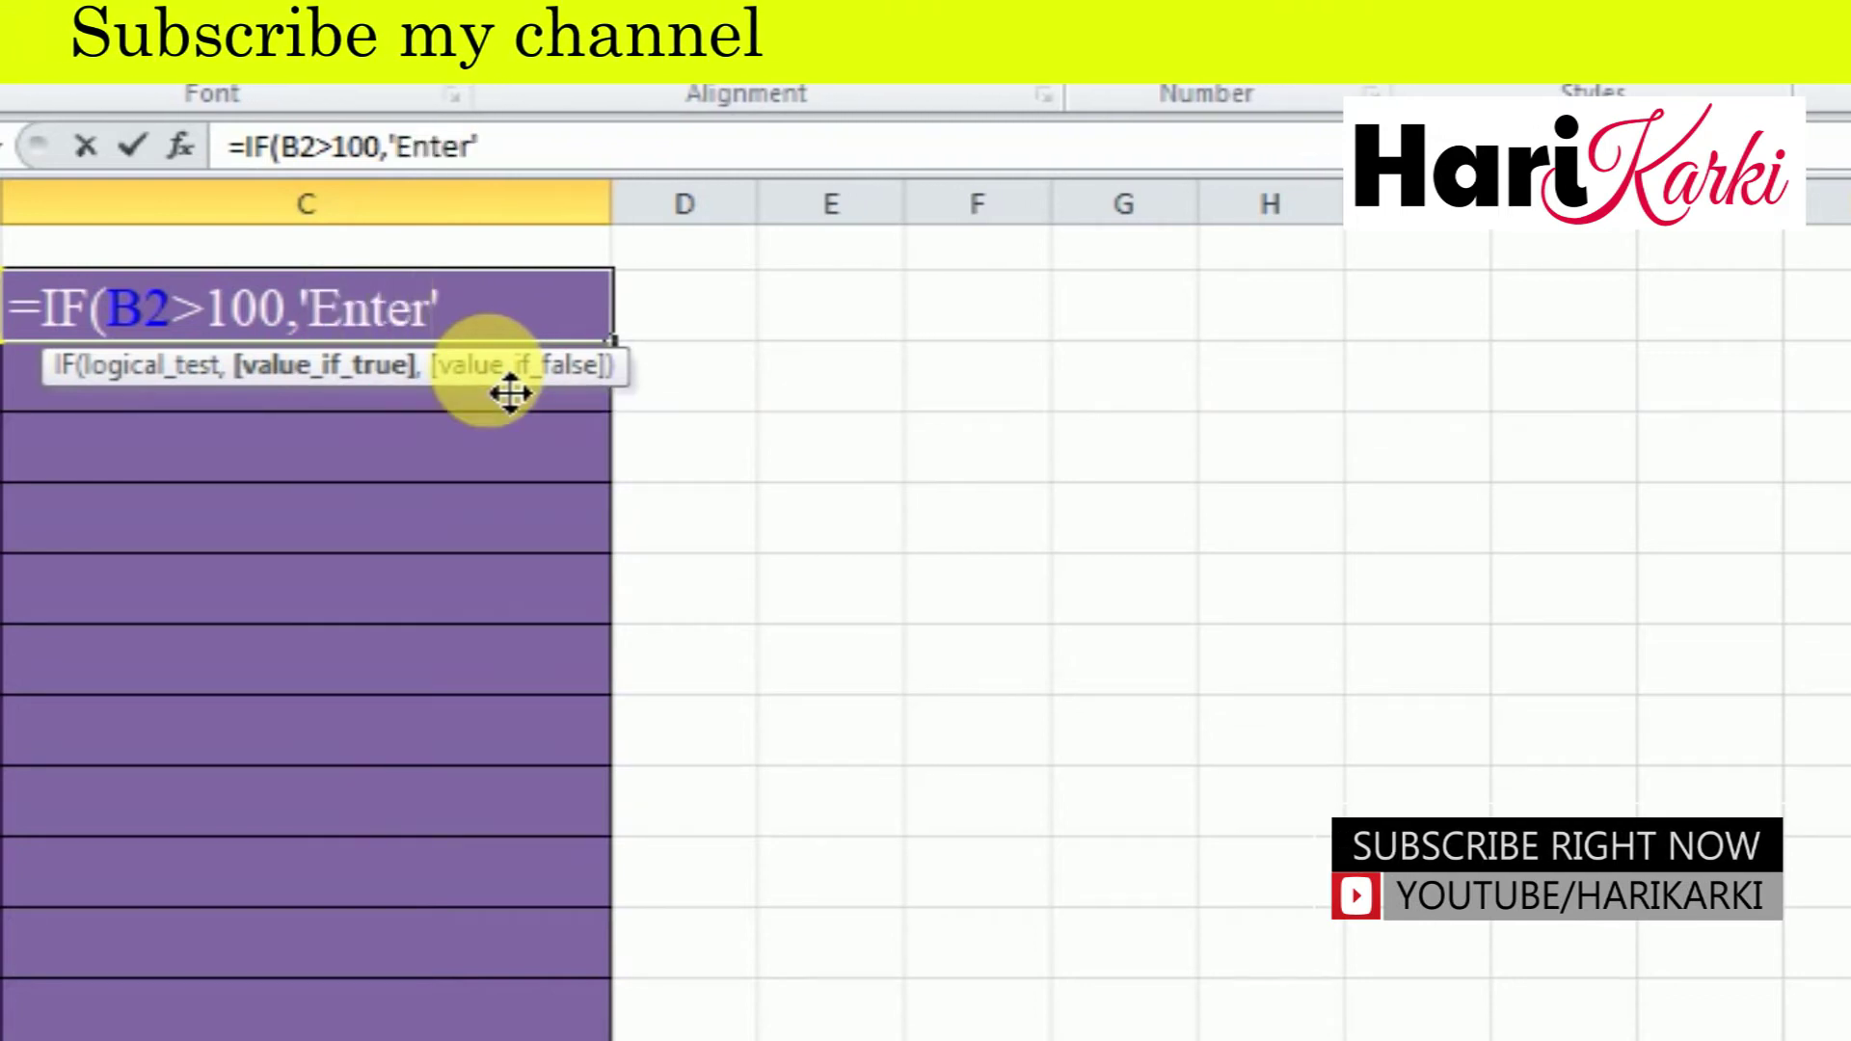
{"action": "key", "text": "BackSpace"}
{"action": "key", "text": "BackSpace"}
{"action": "key", "text": "BackSpace"}
{"action": "key", "text": "BackSpace"}
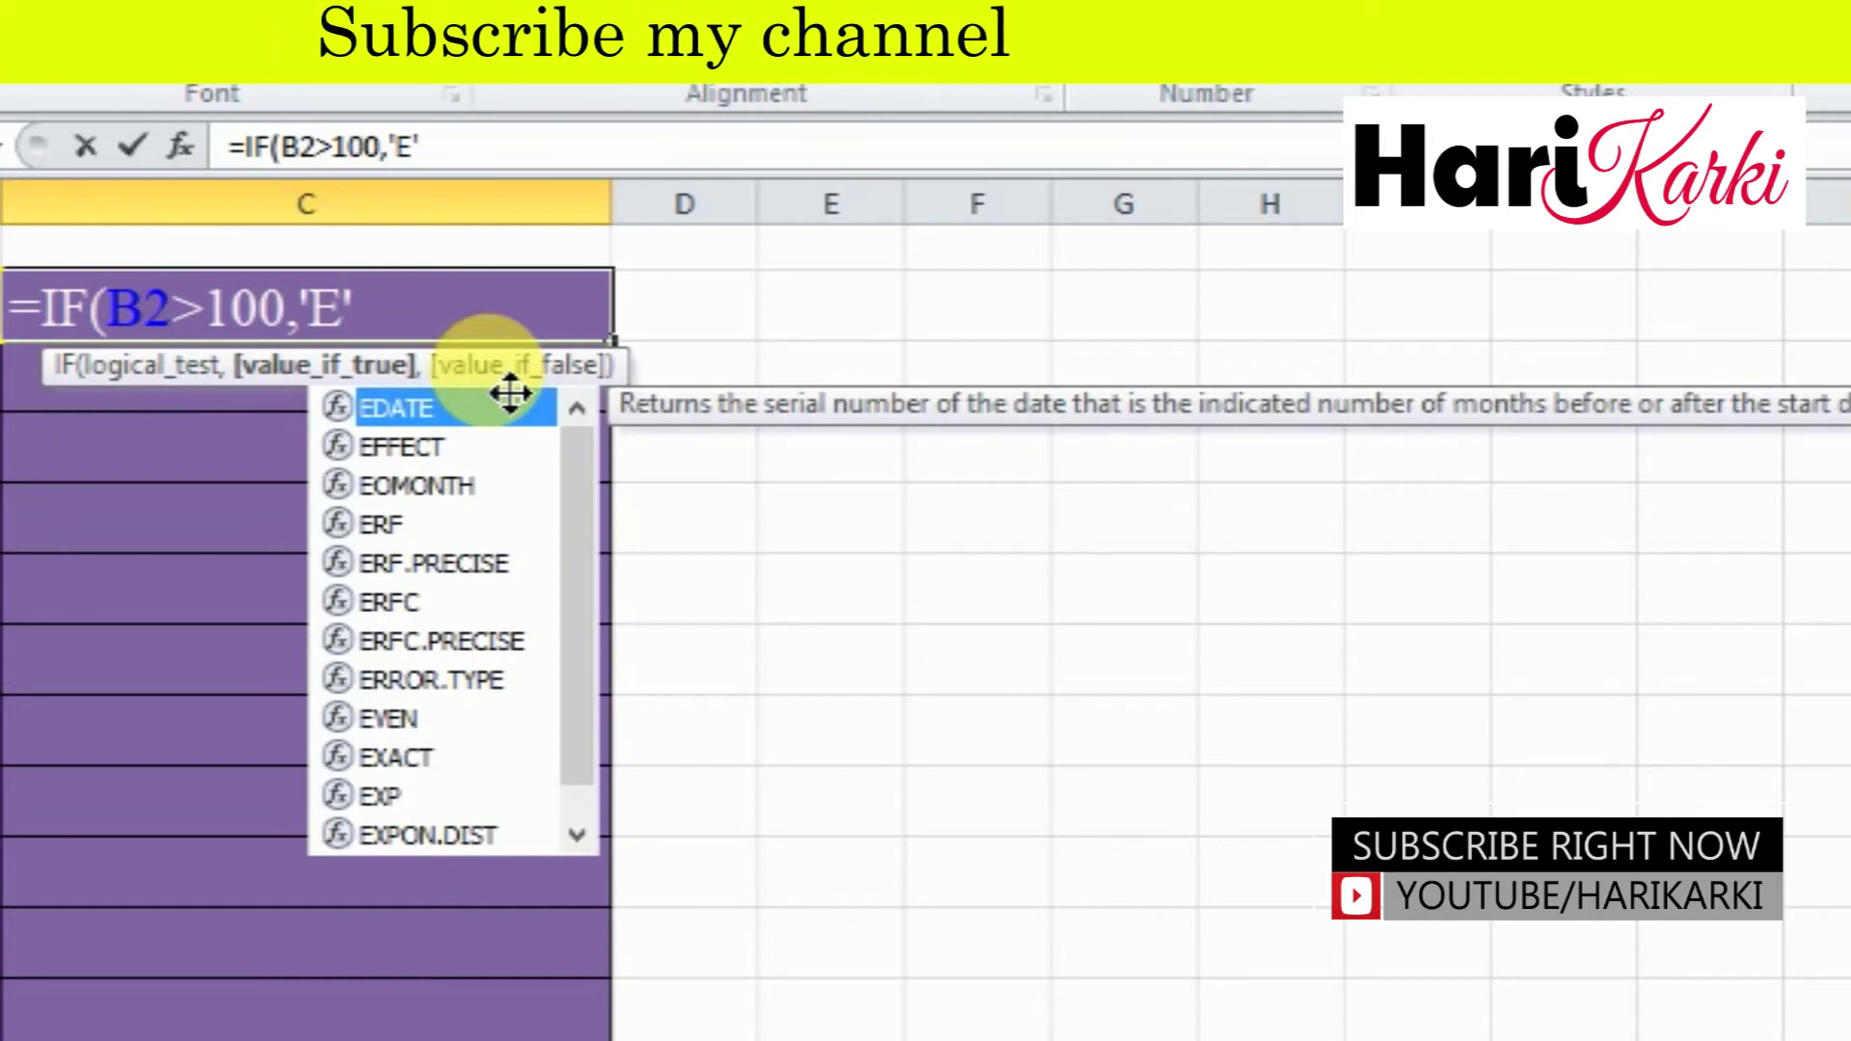
{"action": "type", "text": "NTER "}
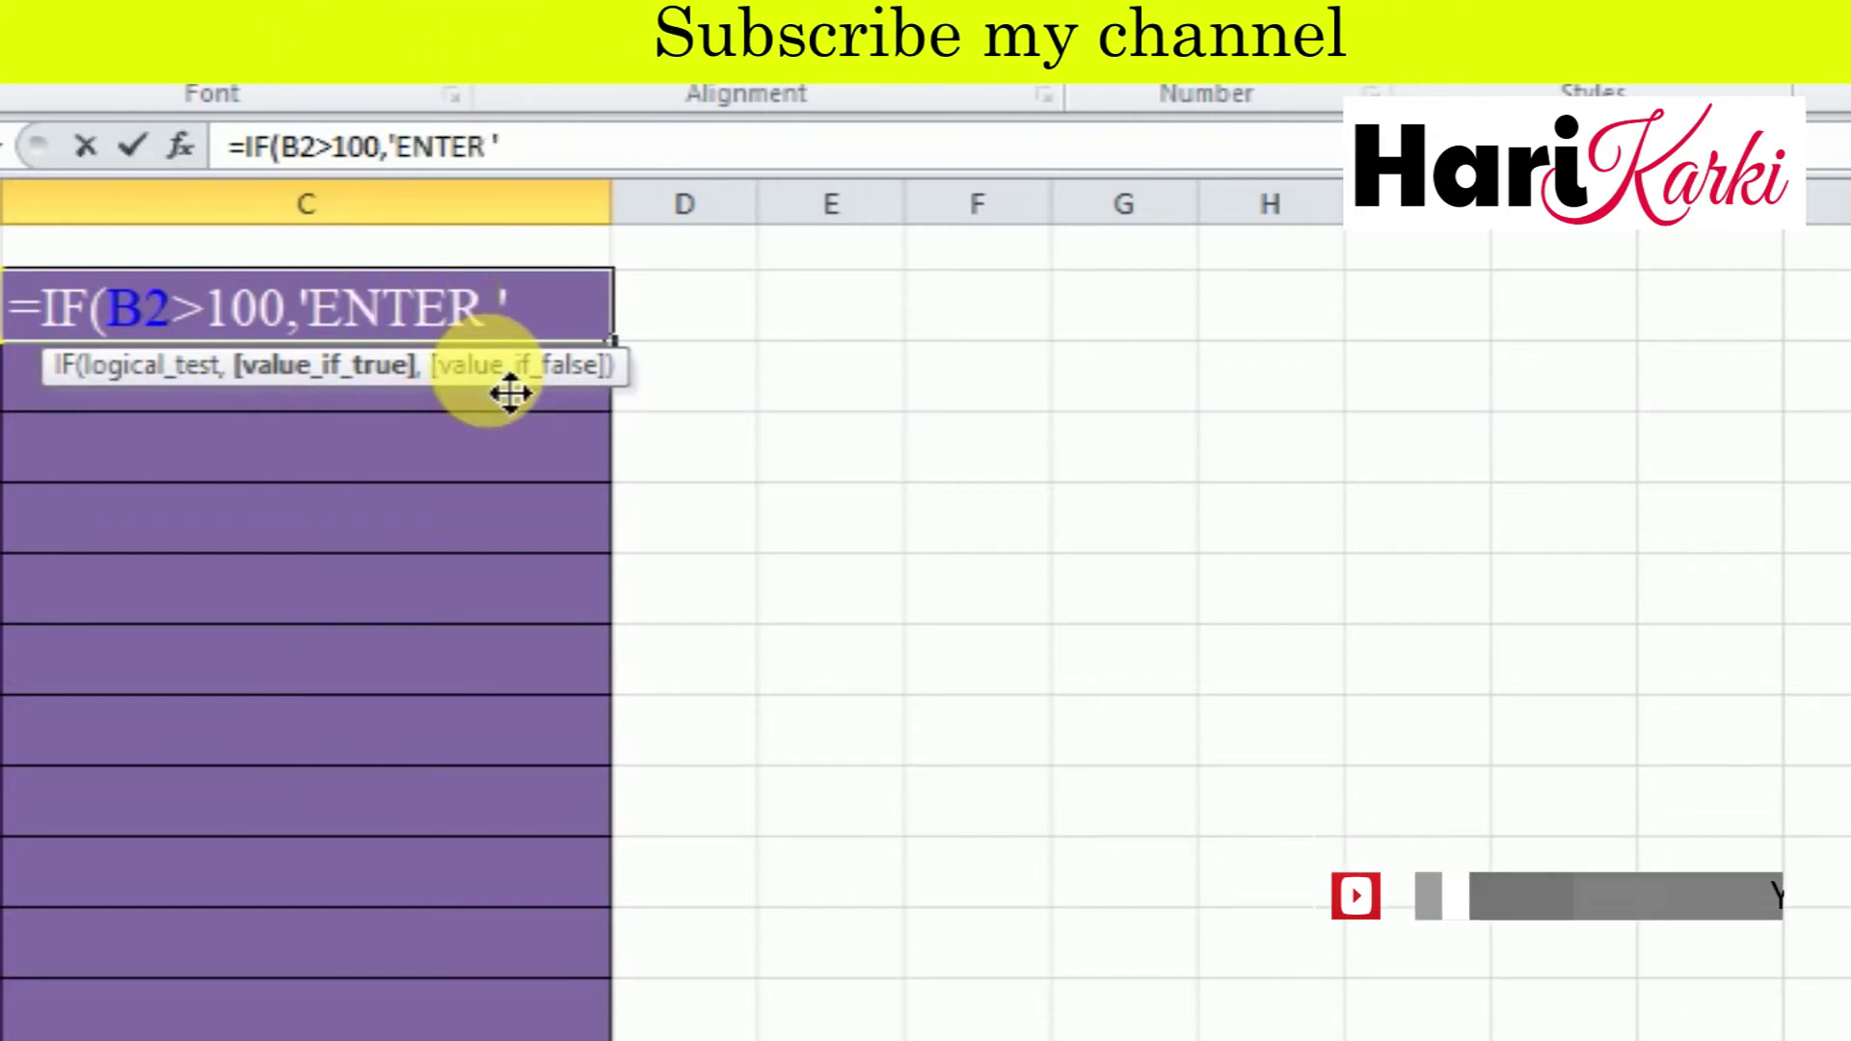
{"action": "type", "text": "MARKS IS"}
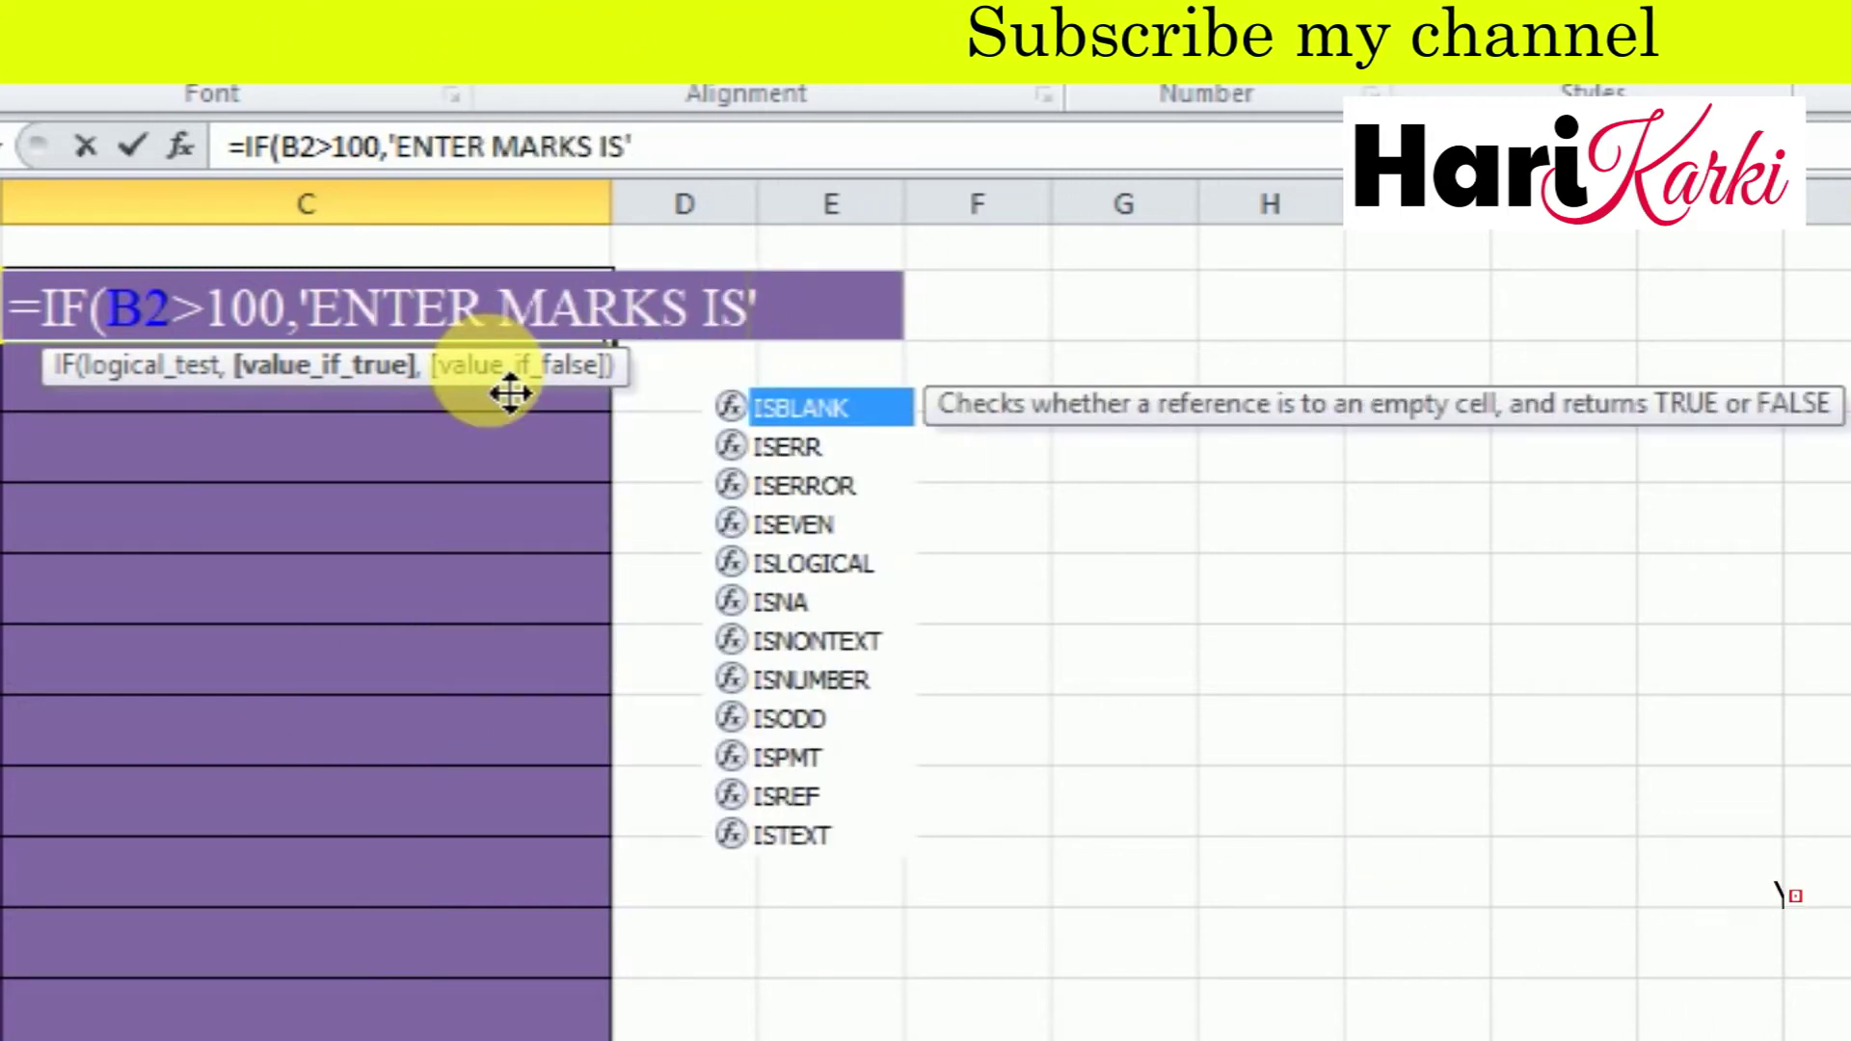
{"action": "type", "text": " WRONG\""}
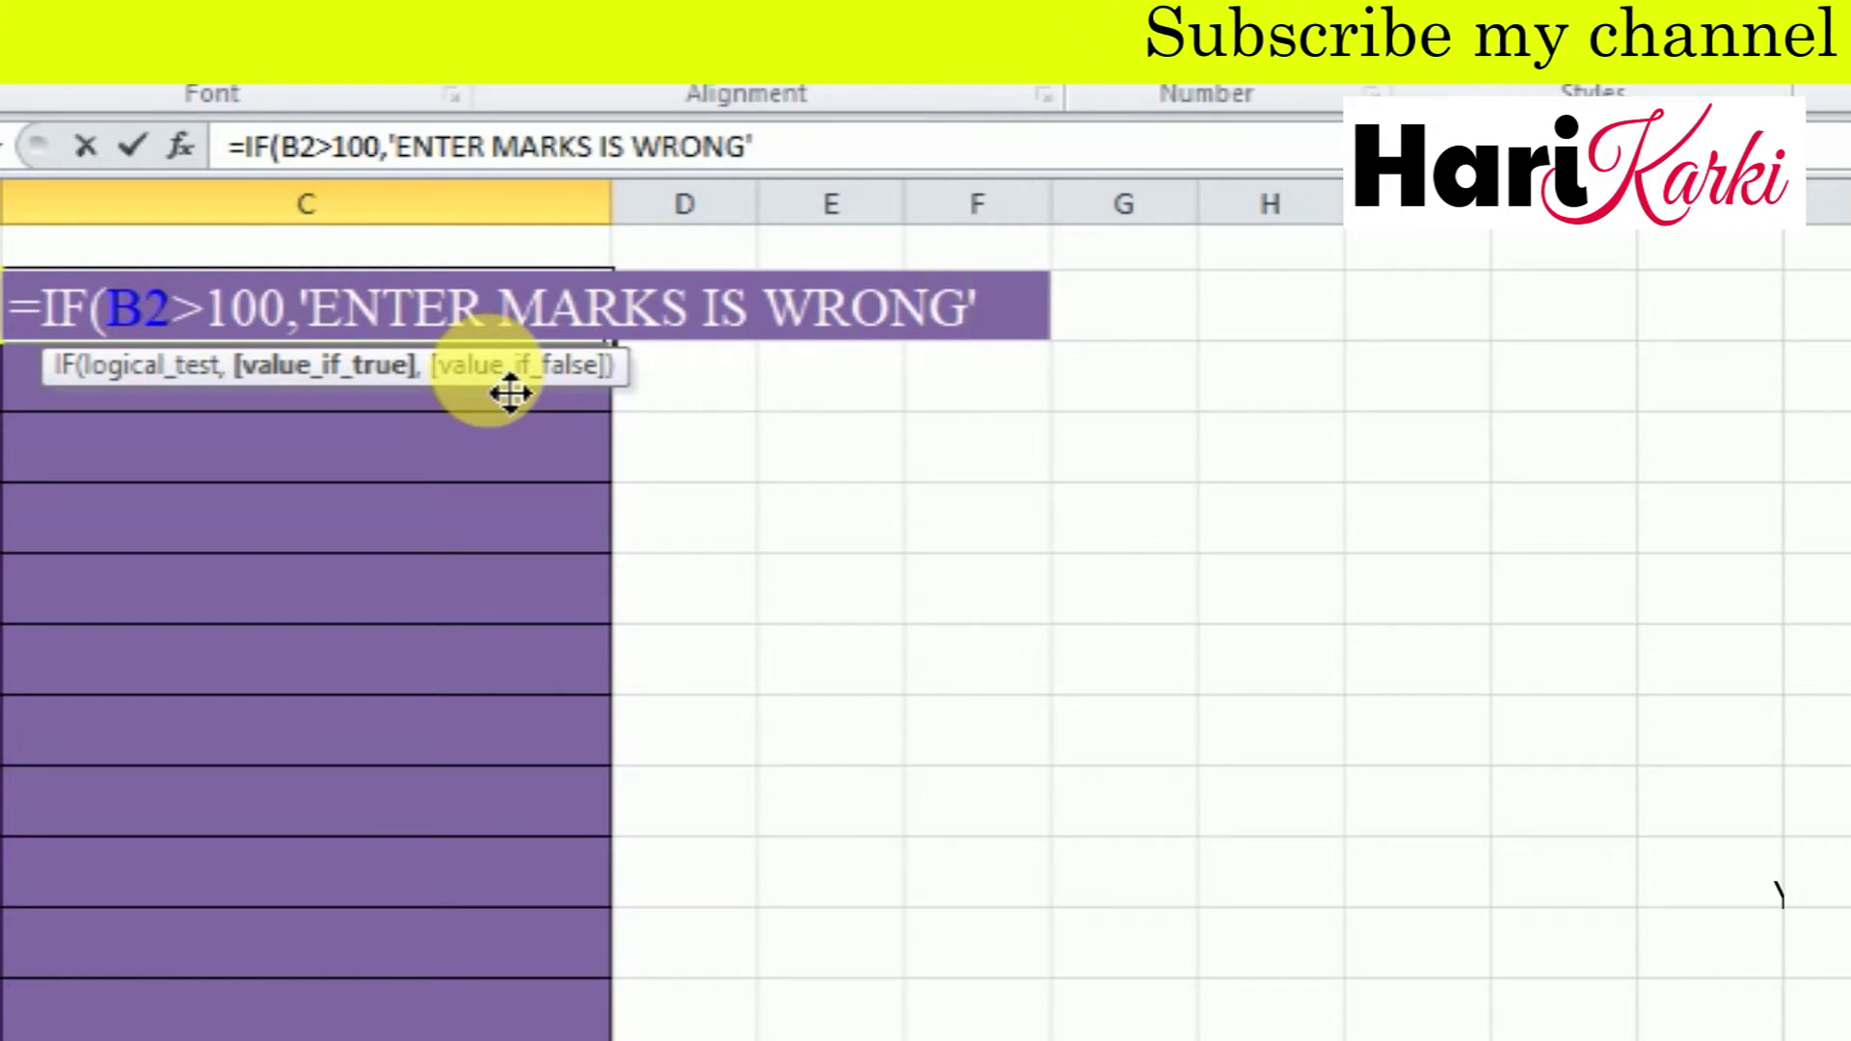
{"action": "type", "text": ","}
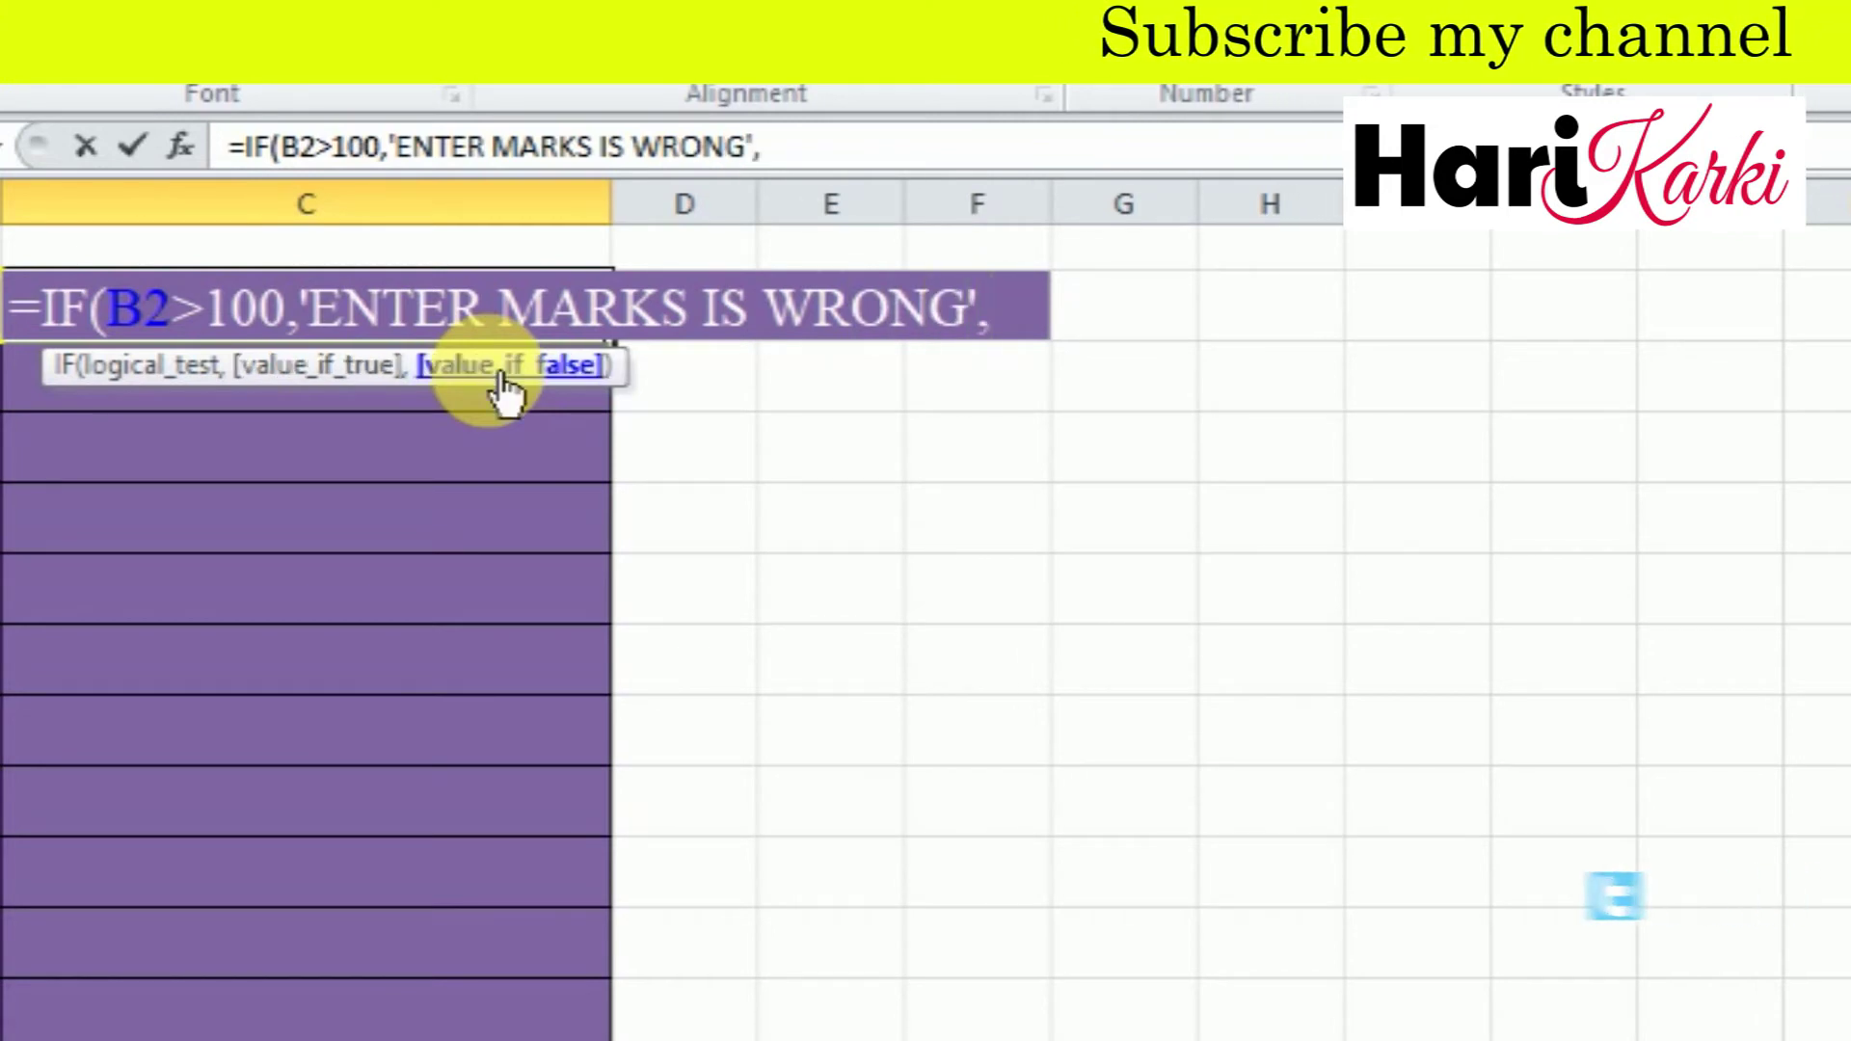
{"action": "type", "text": "IF("}
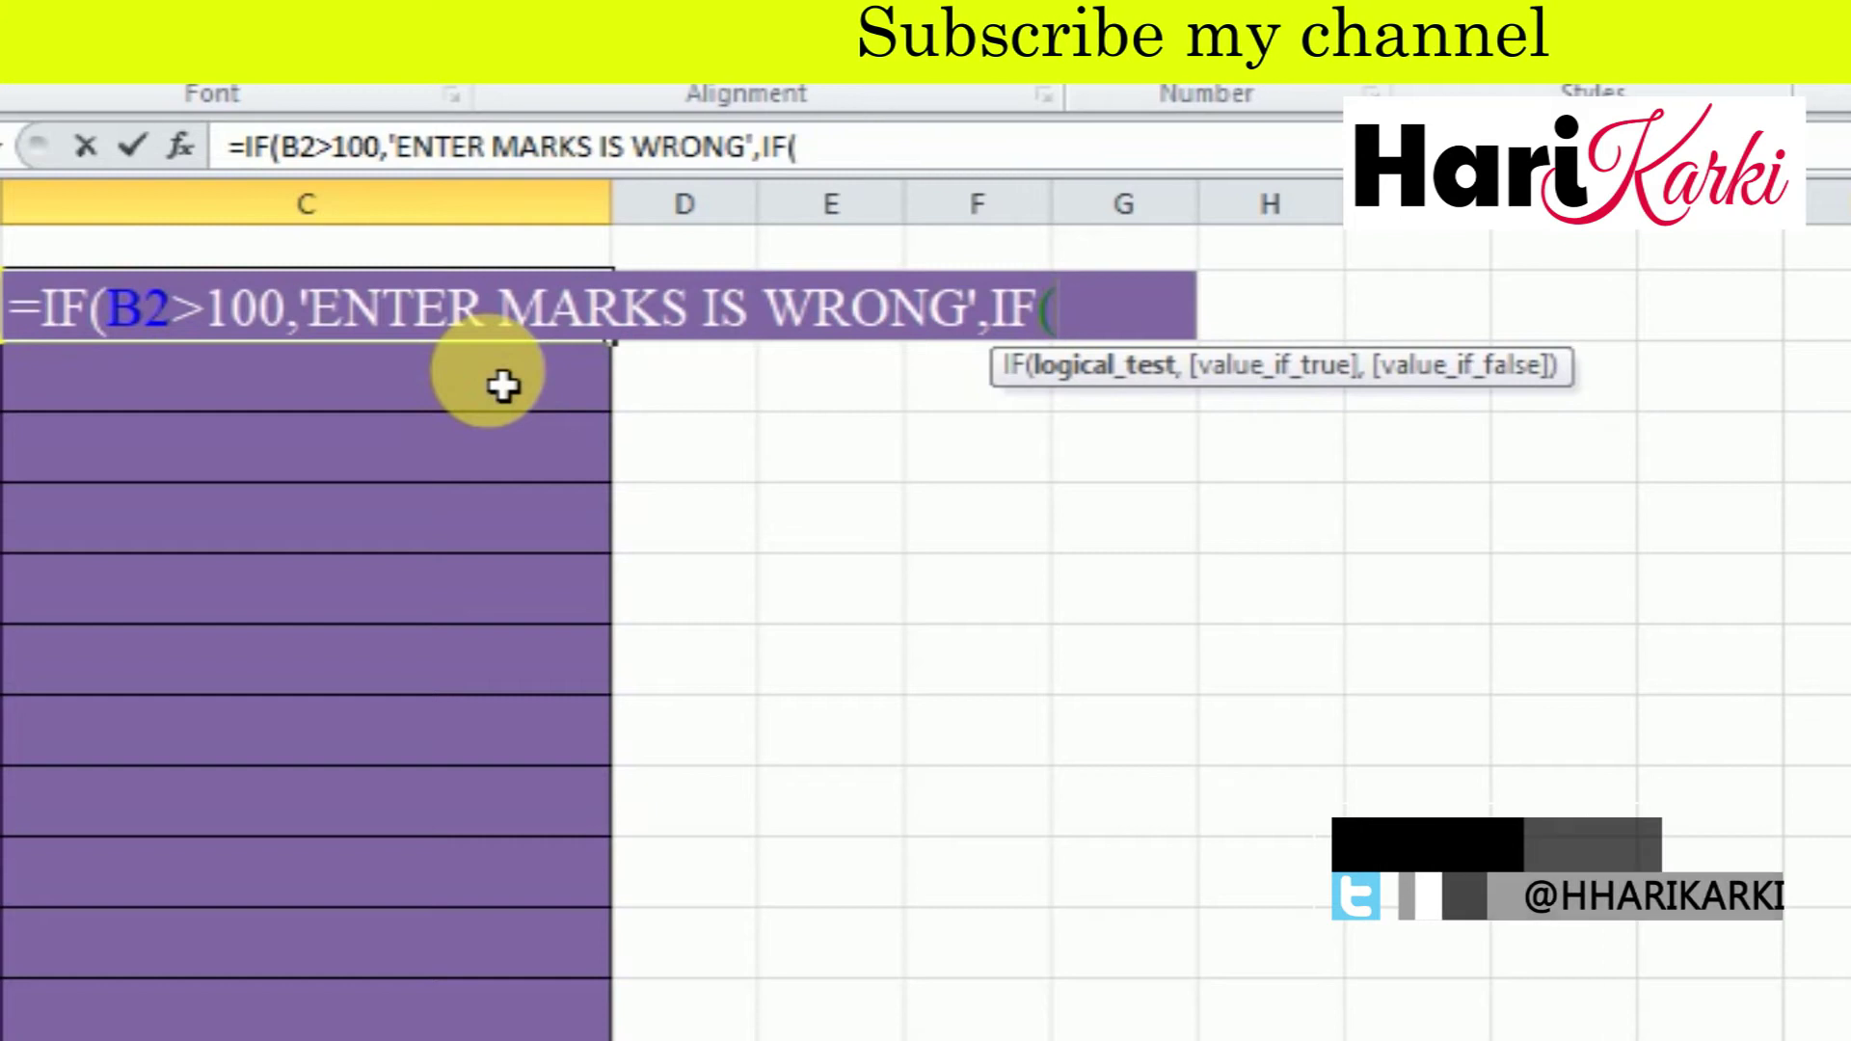
{"action": "type", "text": "B2>="}
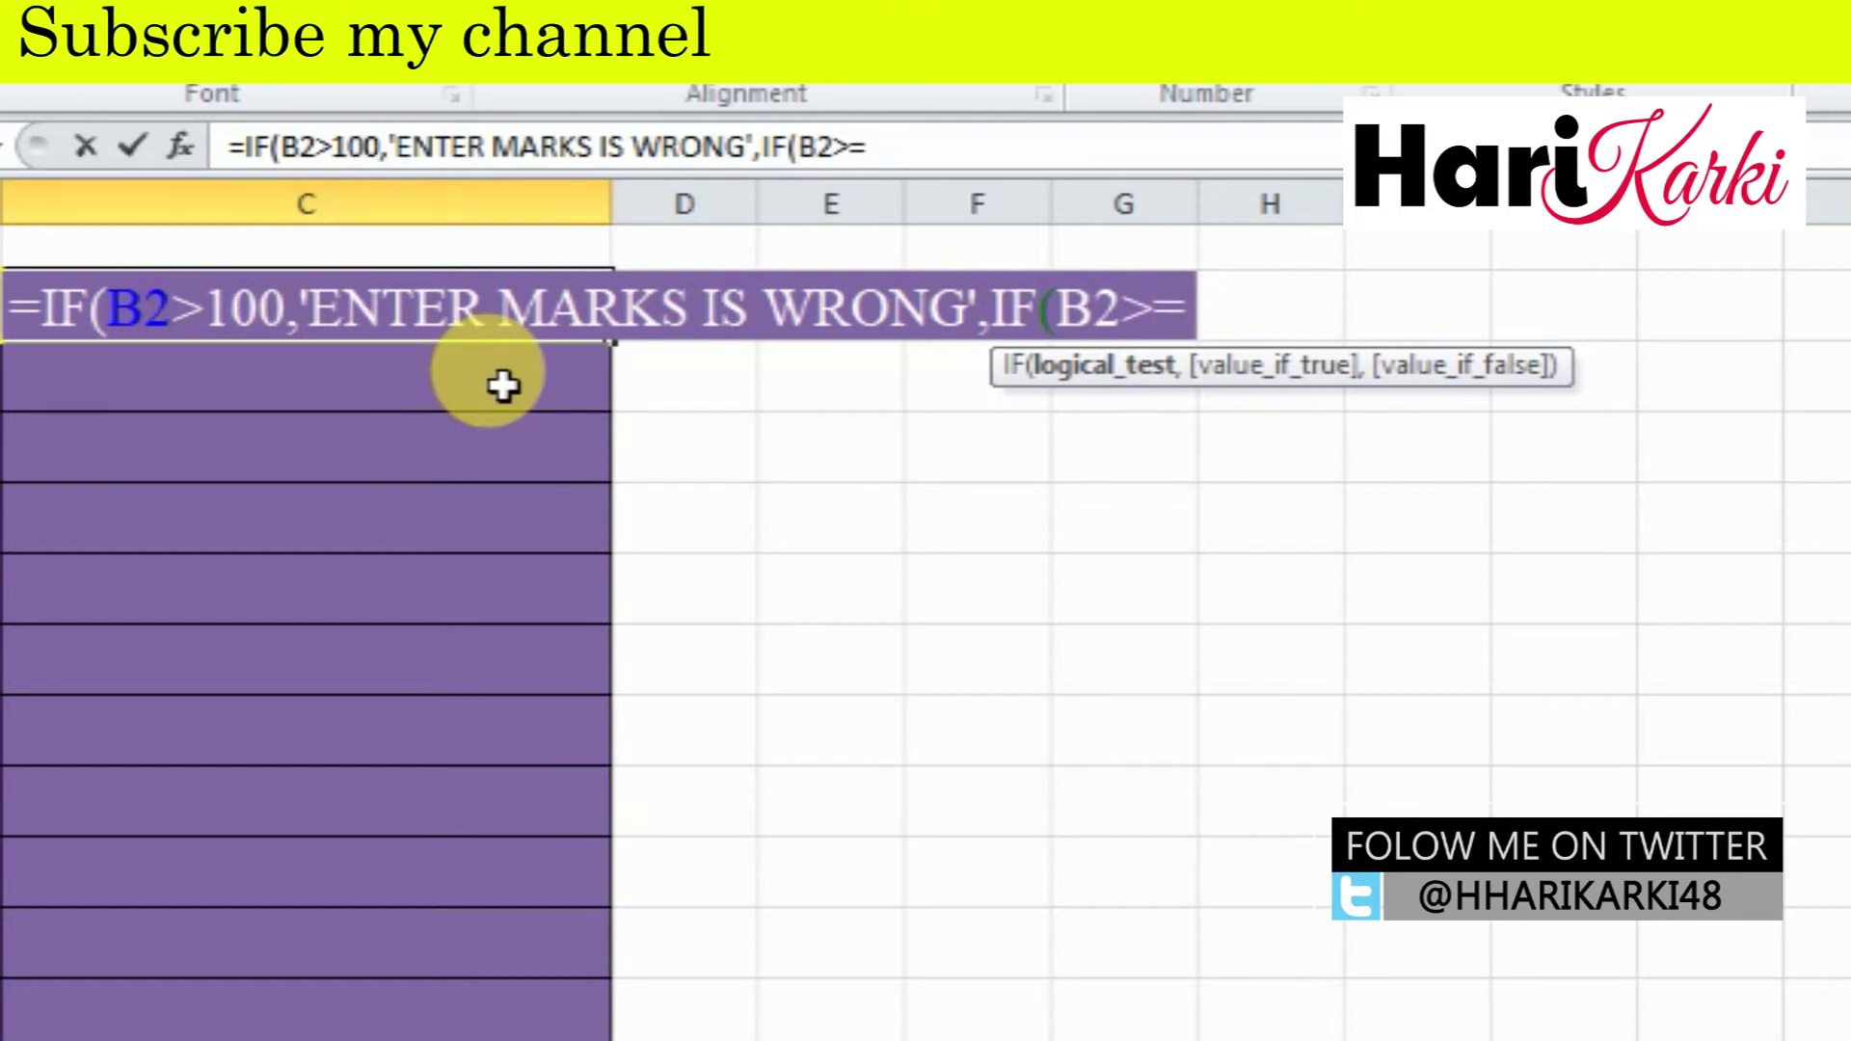
{"action": "type", "text": "40"}
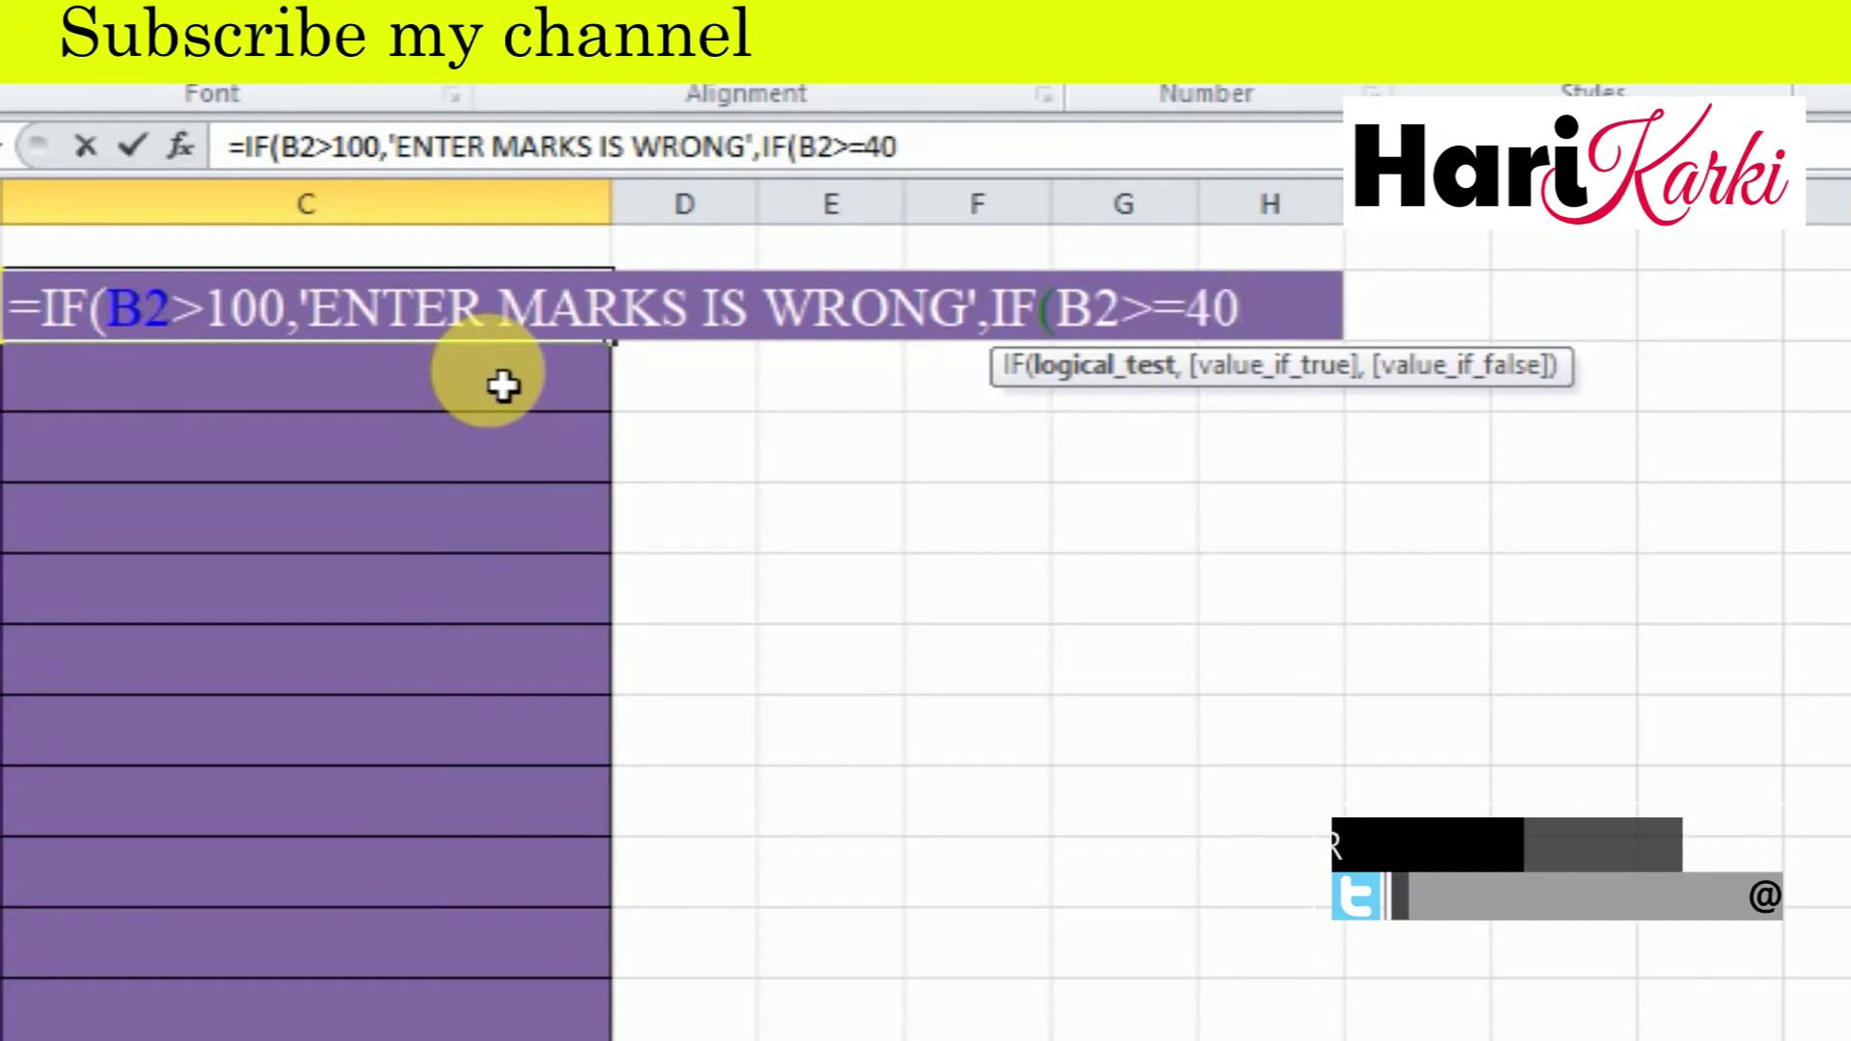
{"action": "type", "text": ",\"PASS\""}
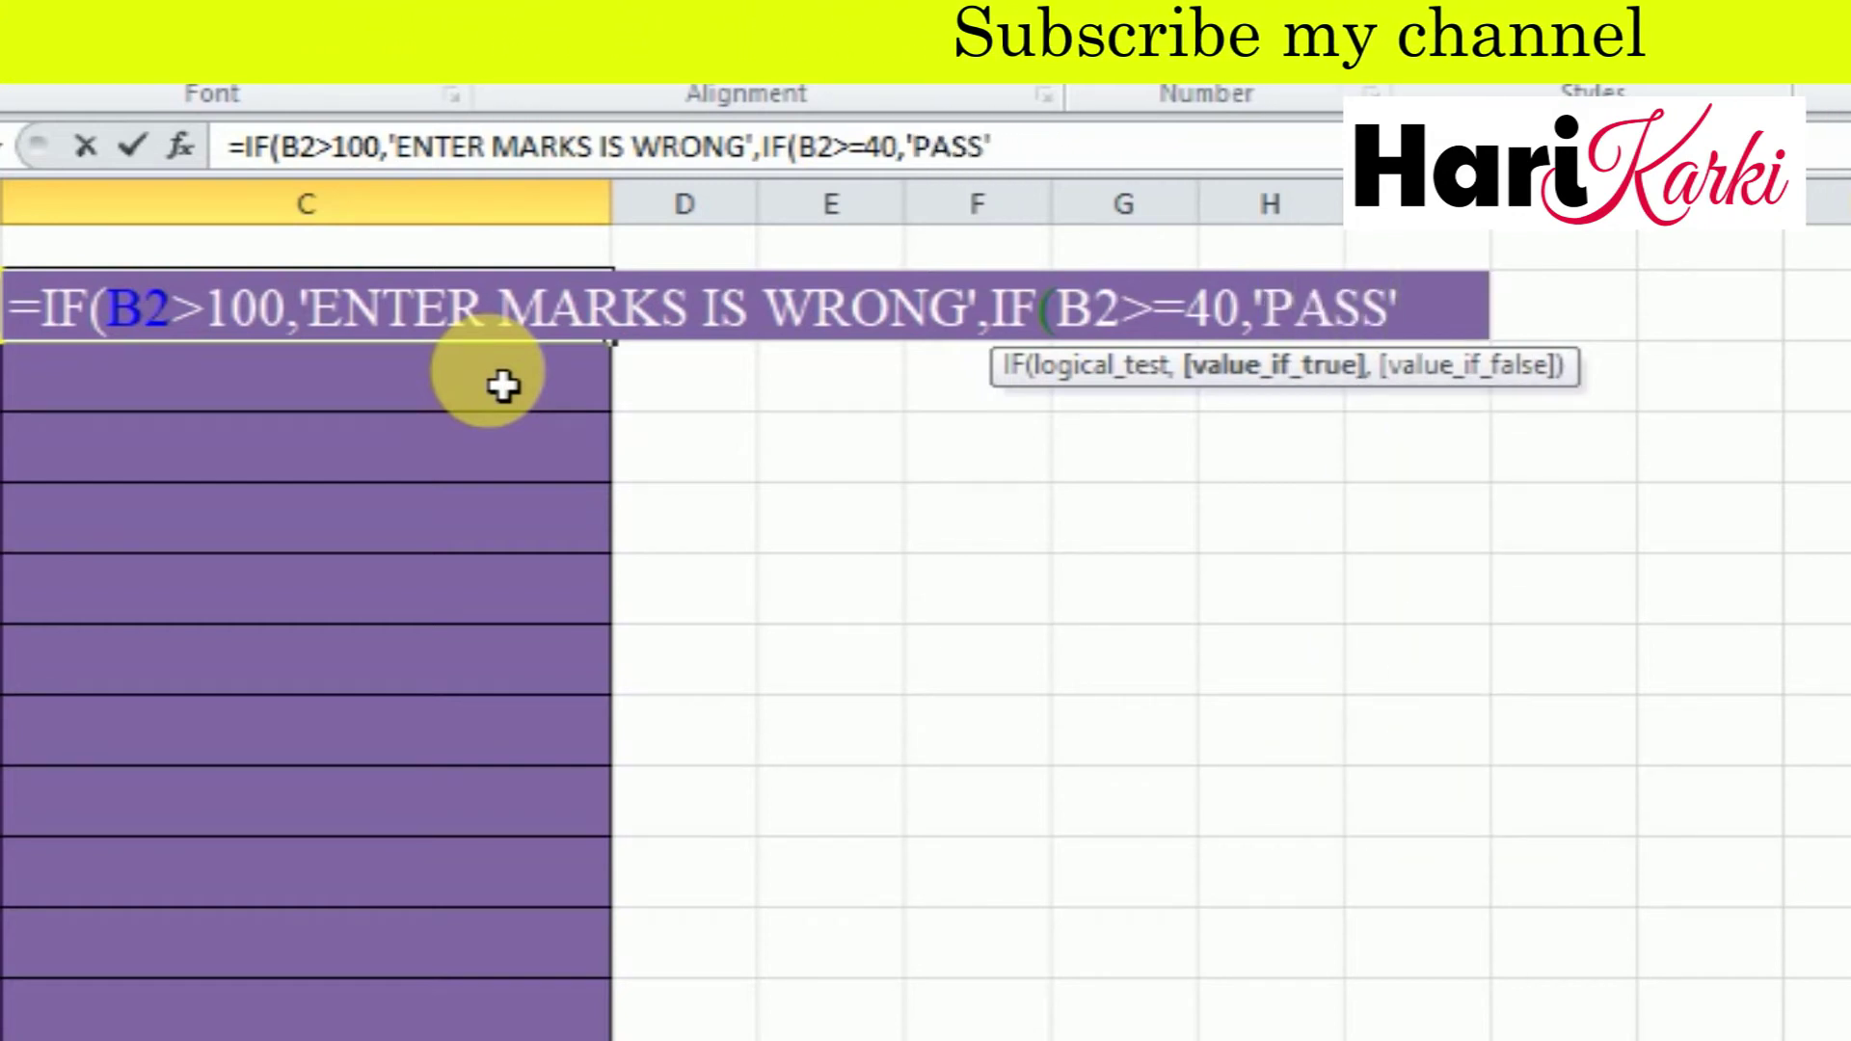
{"action": "type", "text": ","}
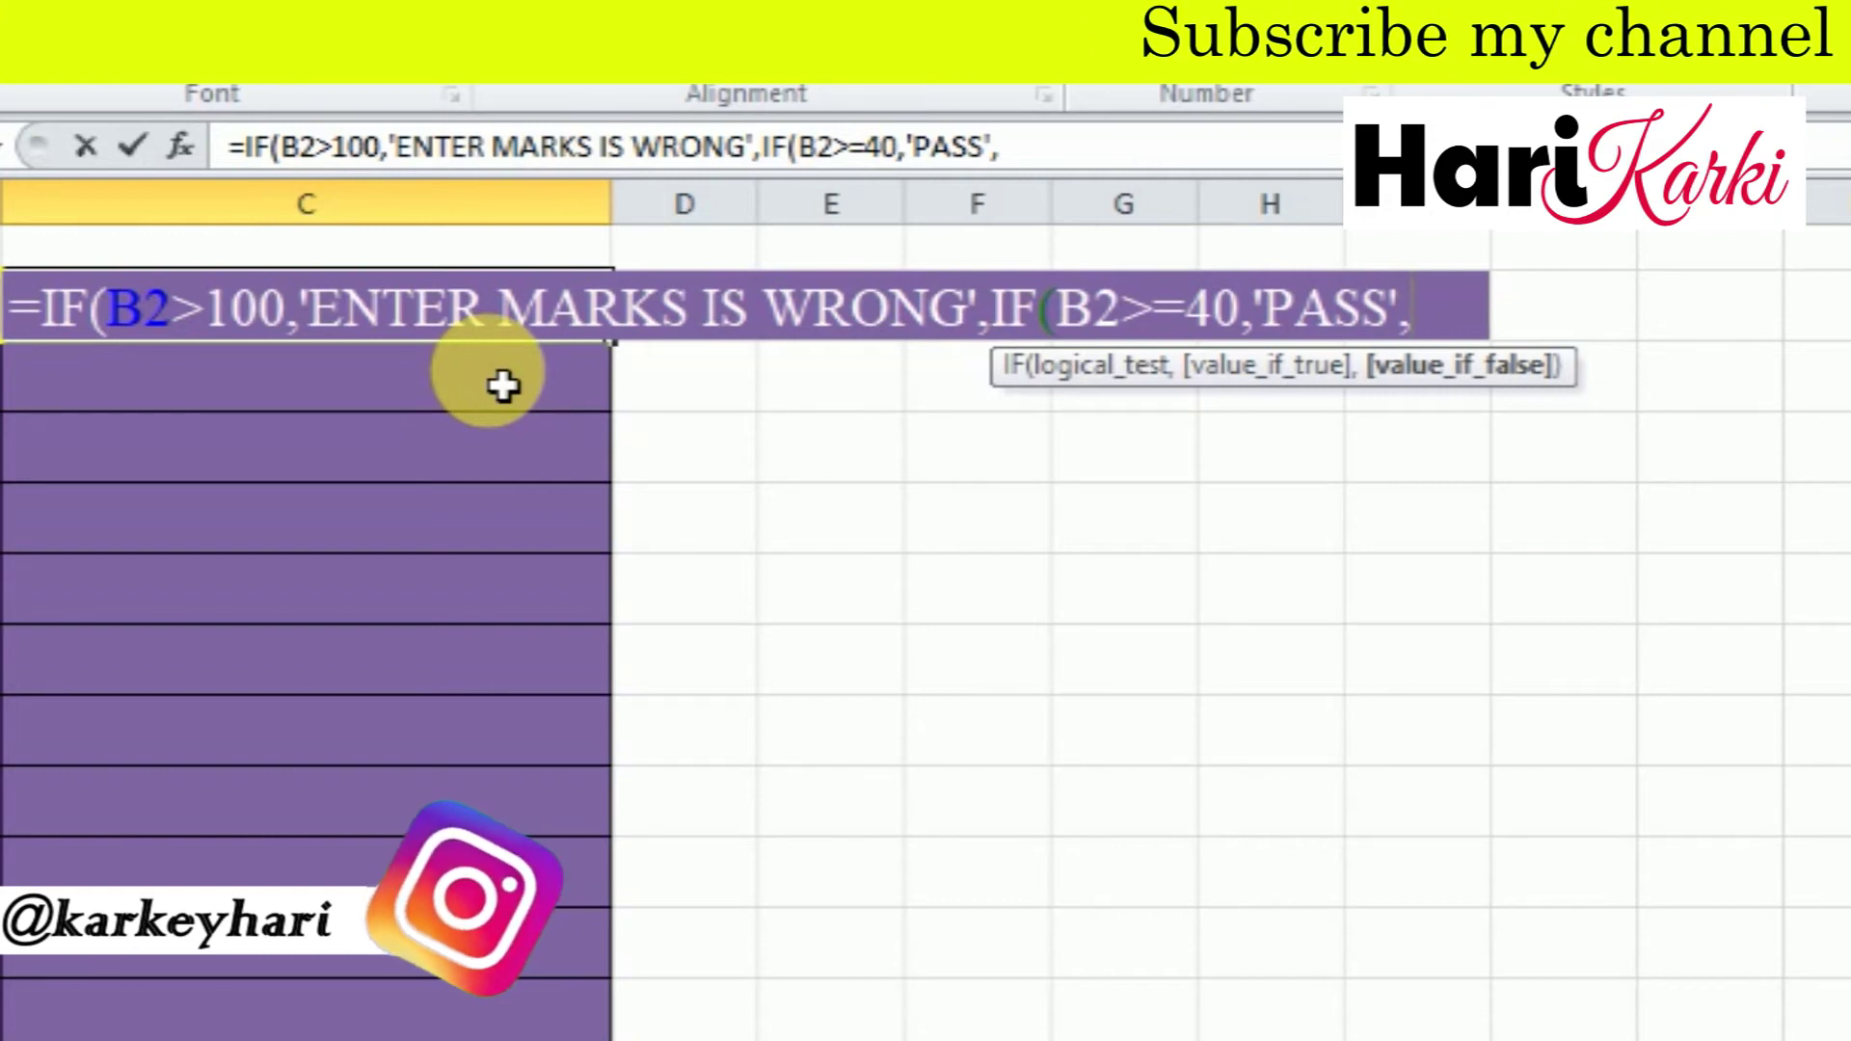
{"action": "type", "text": "IF("}
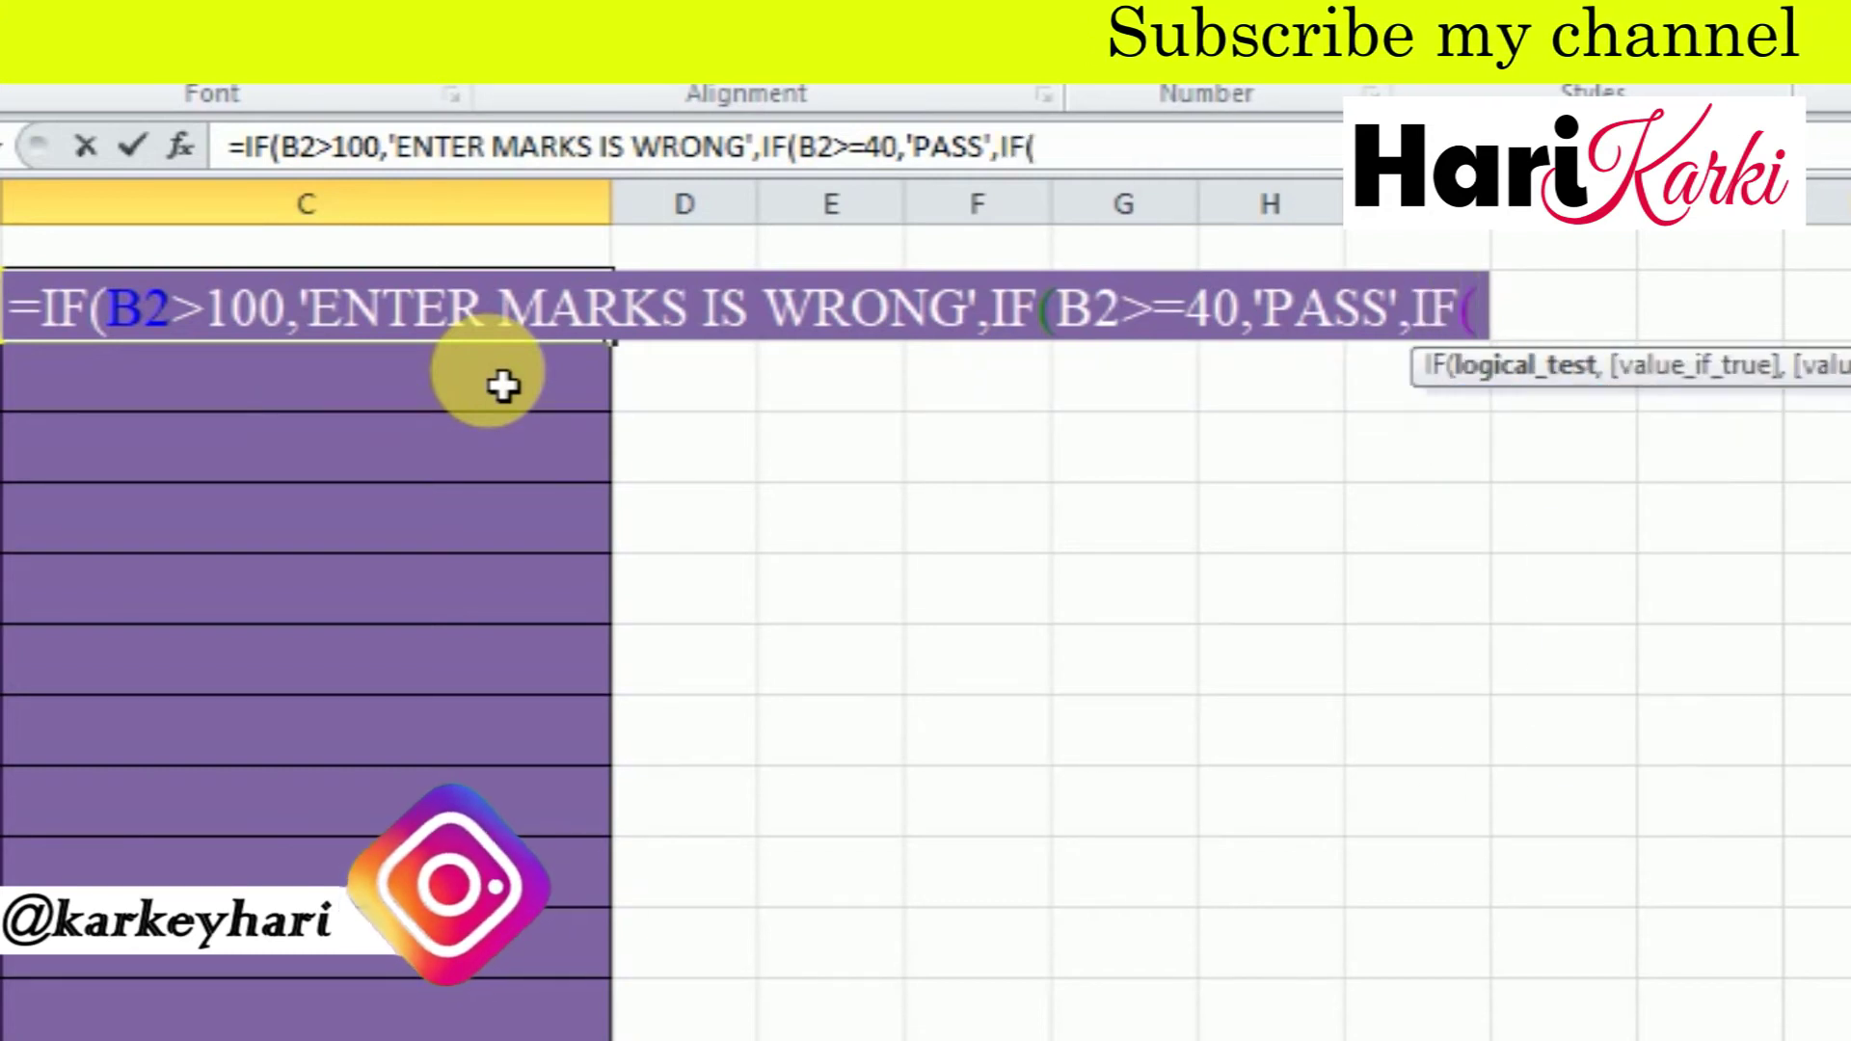
{"action": "type", "text": "b2"}
{"action": "key", "text": "BackSpace"}
{"action": "key", "text": "BackSpace"}
{"action": "type", "text": "B2<40"}
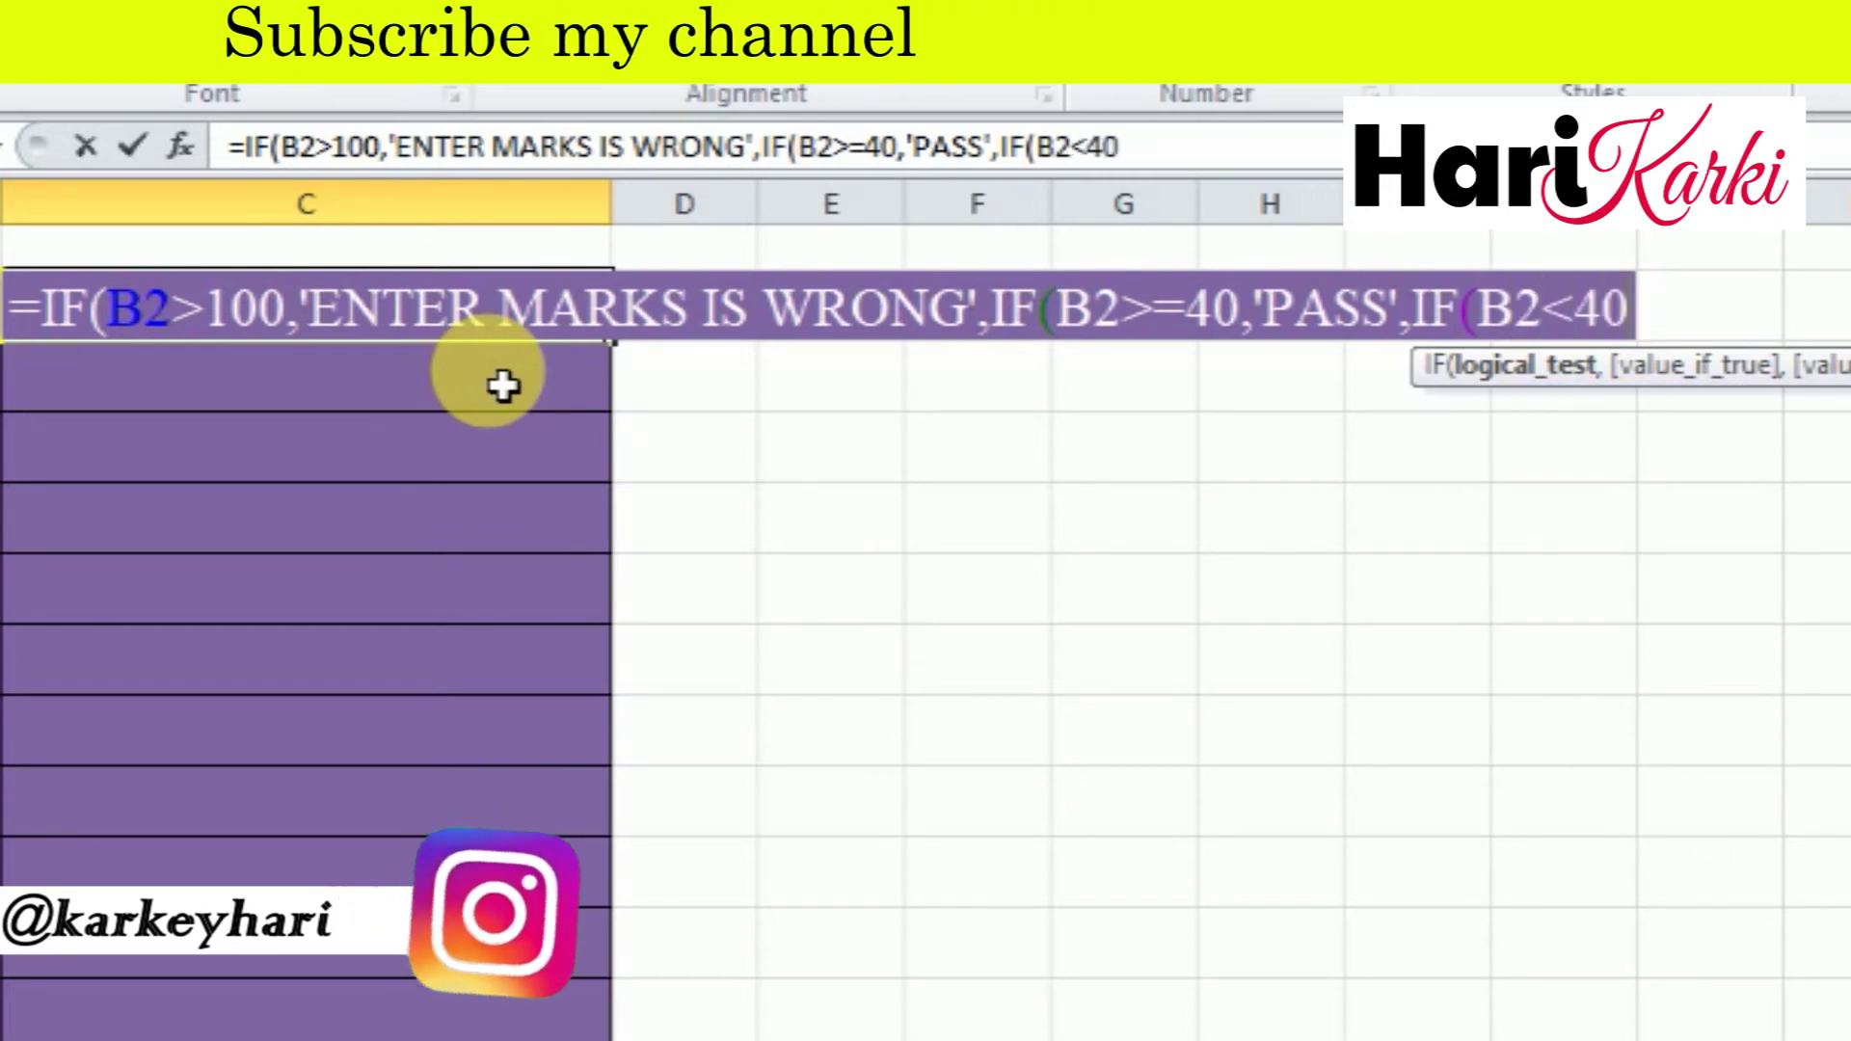
{"action": "type", "text": ","}
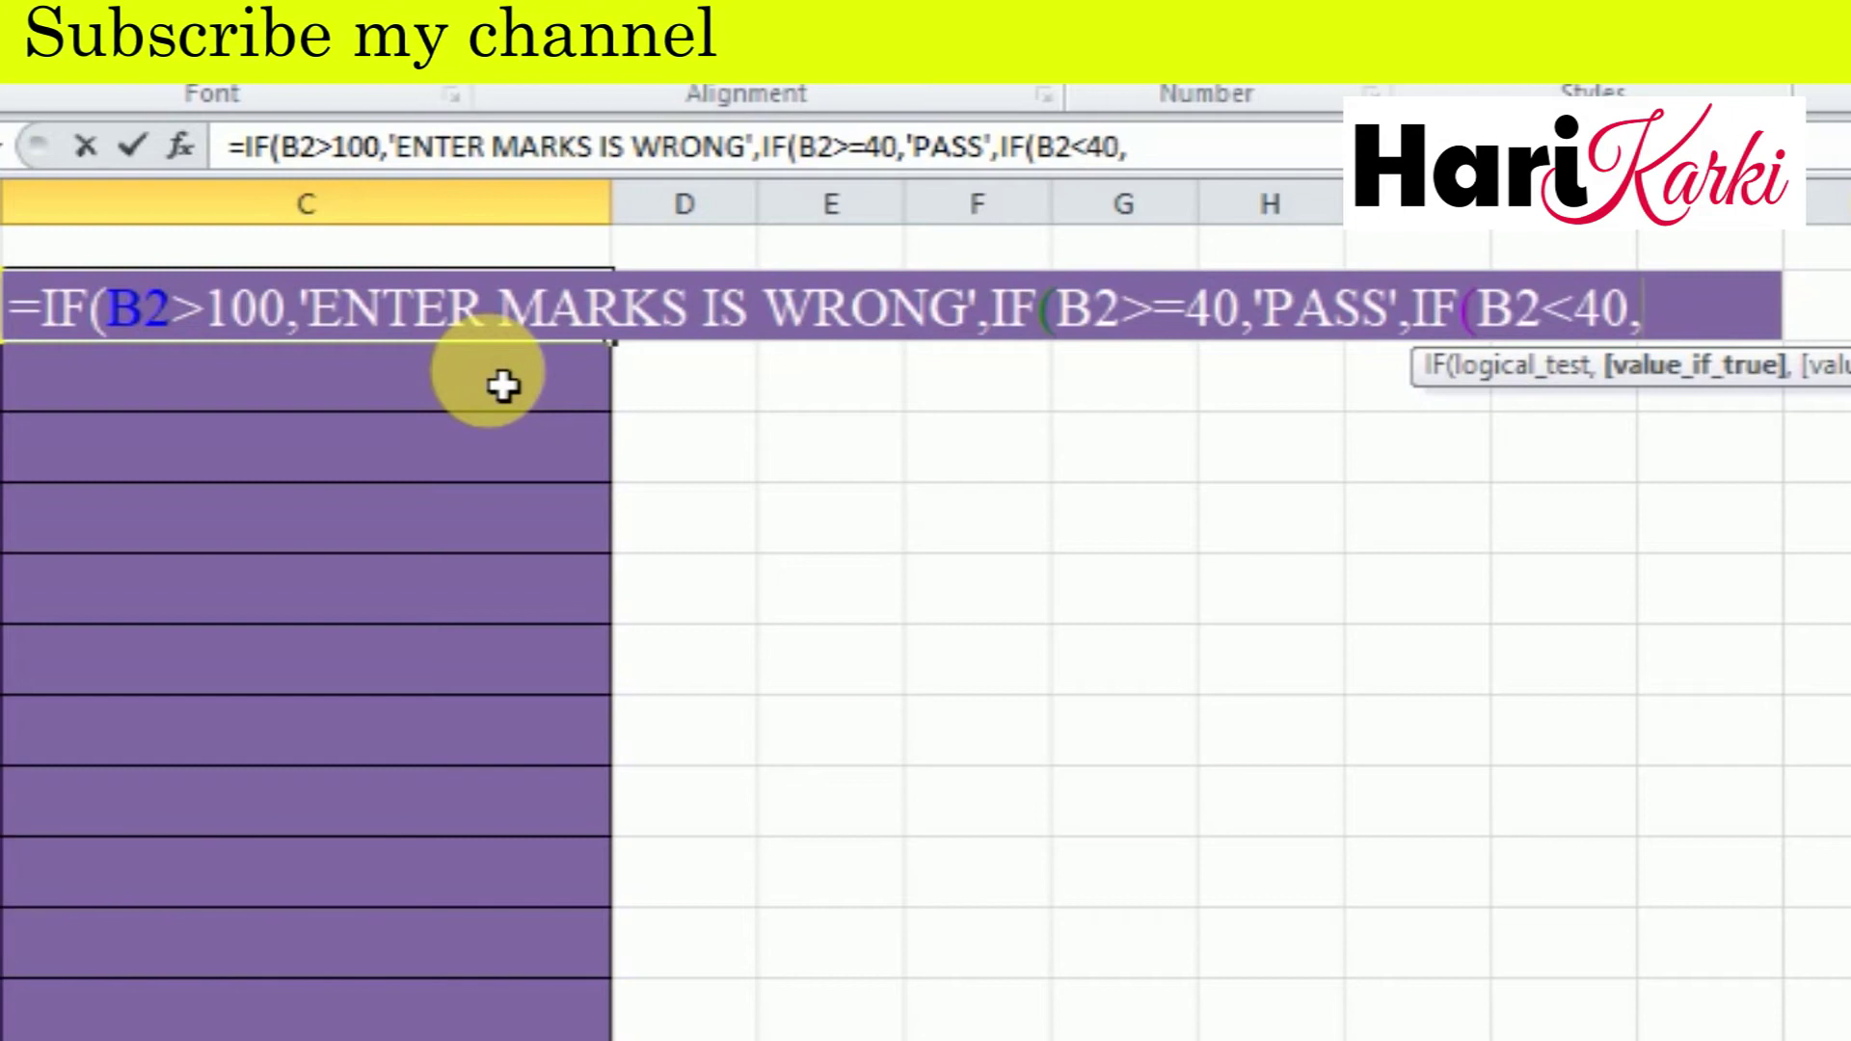
{"action": "type", "text": "FAIL"}
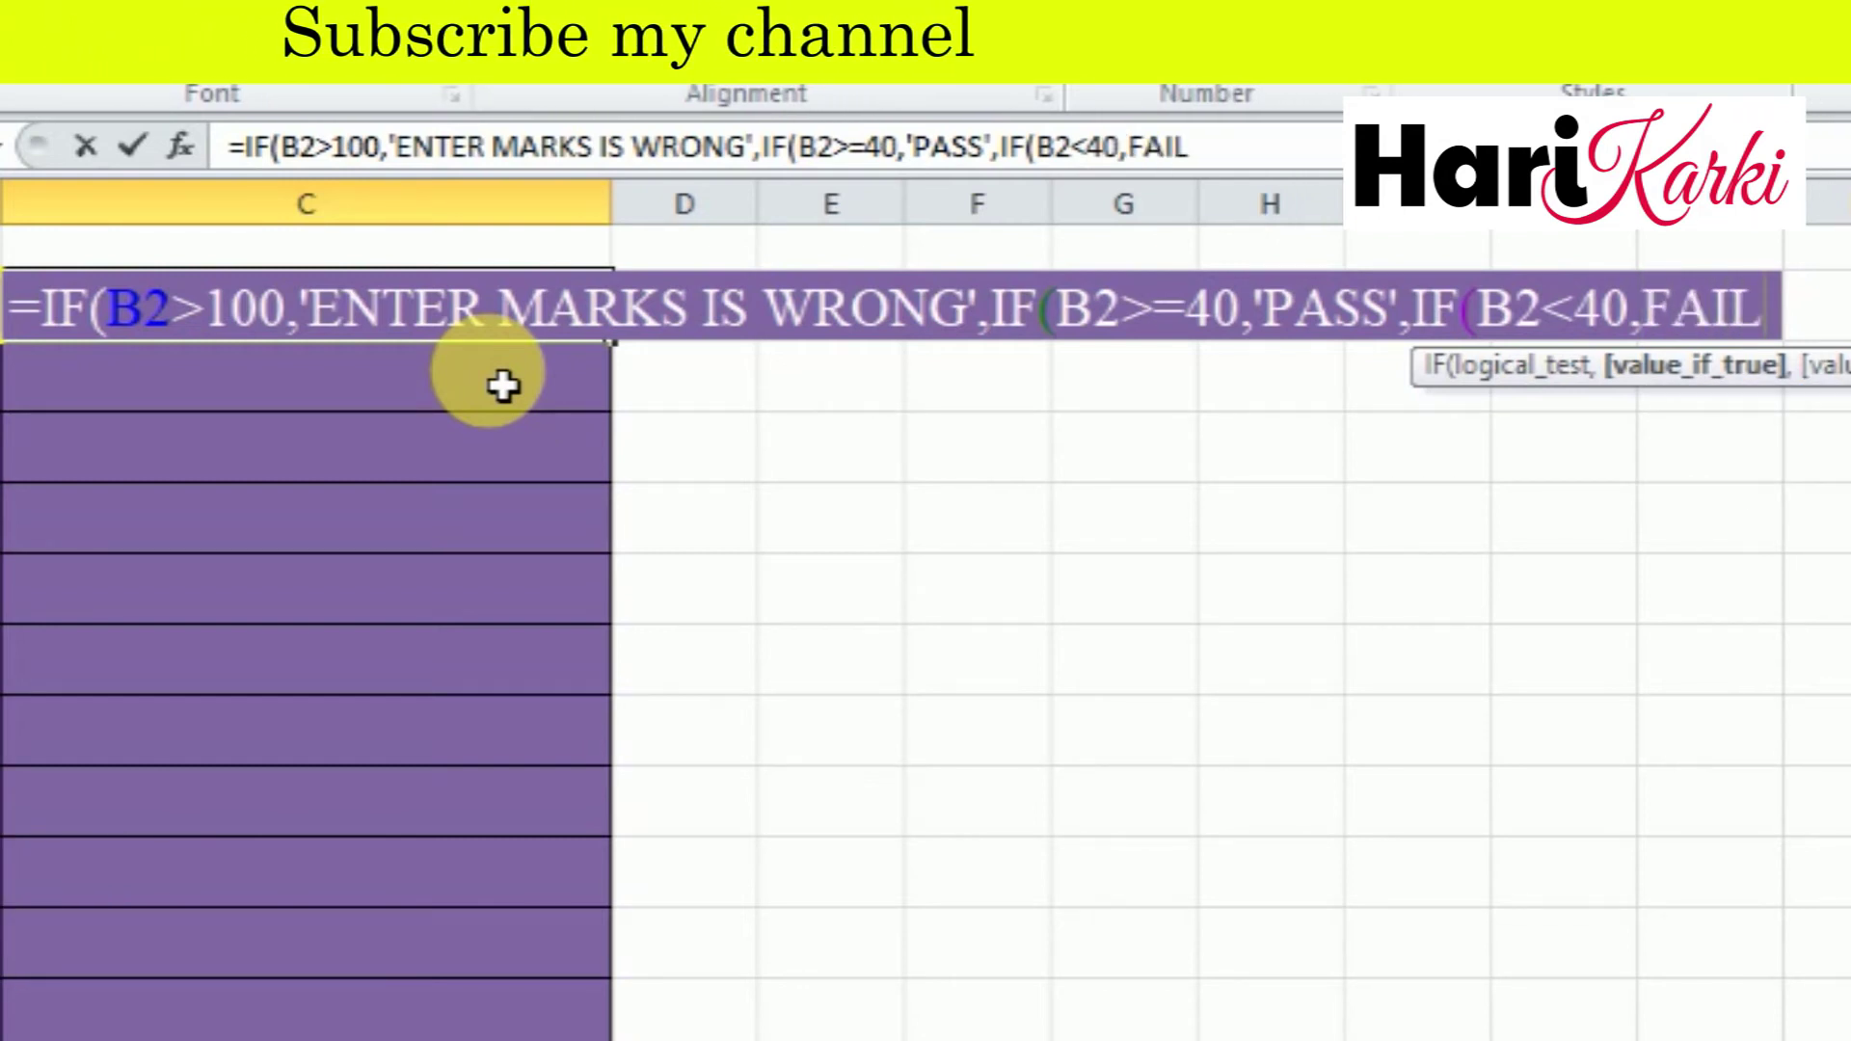
{"action": "type", "text": ")))"}
- Dismiss the formula error and put double quotes around ENTER MARKS IS WRONG
{"action": "key", "text": "Return"}
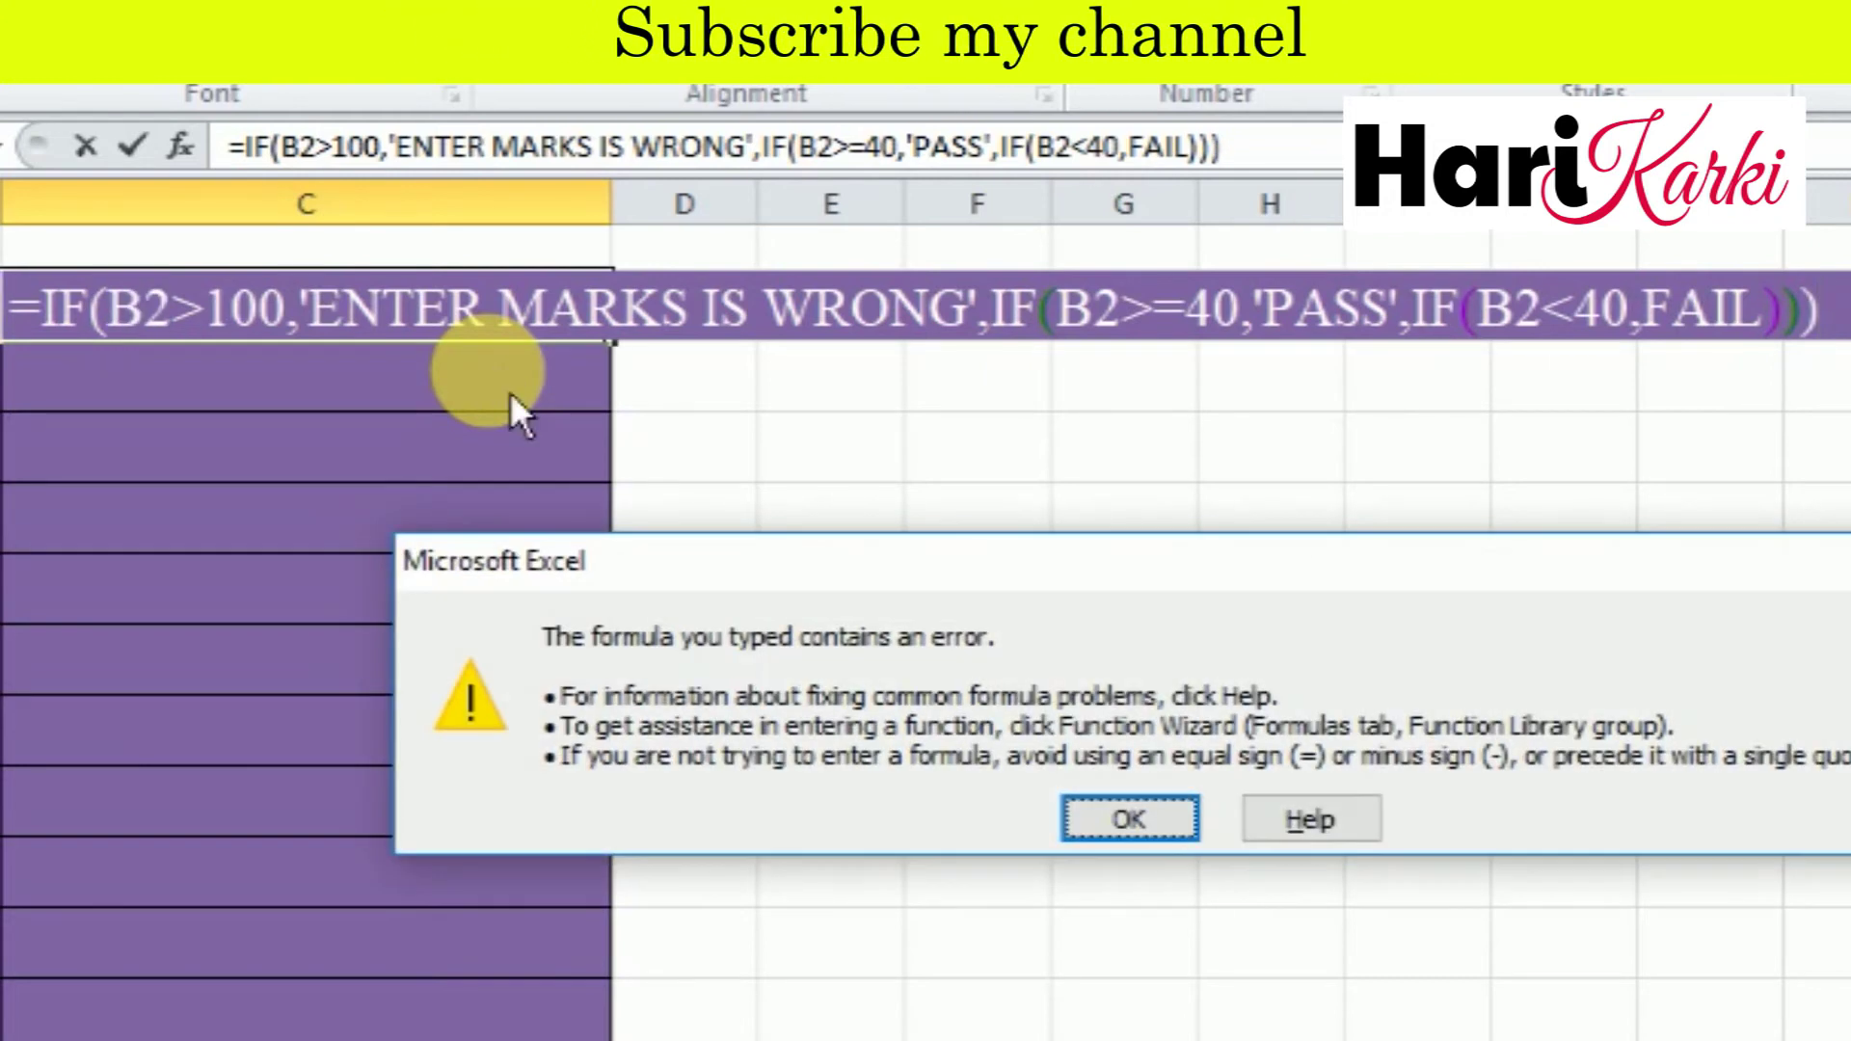
{"action": "left_click", "coordinate": [1161, 827]}
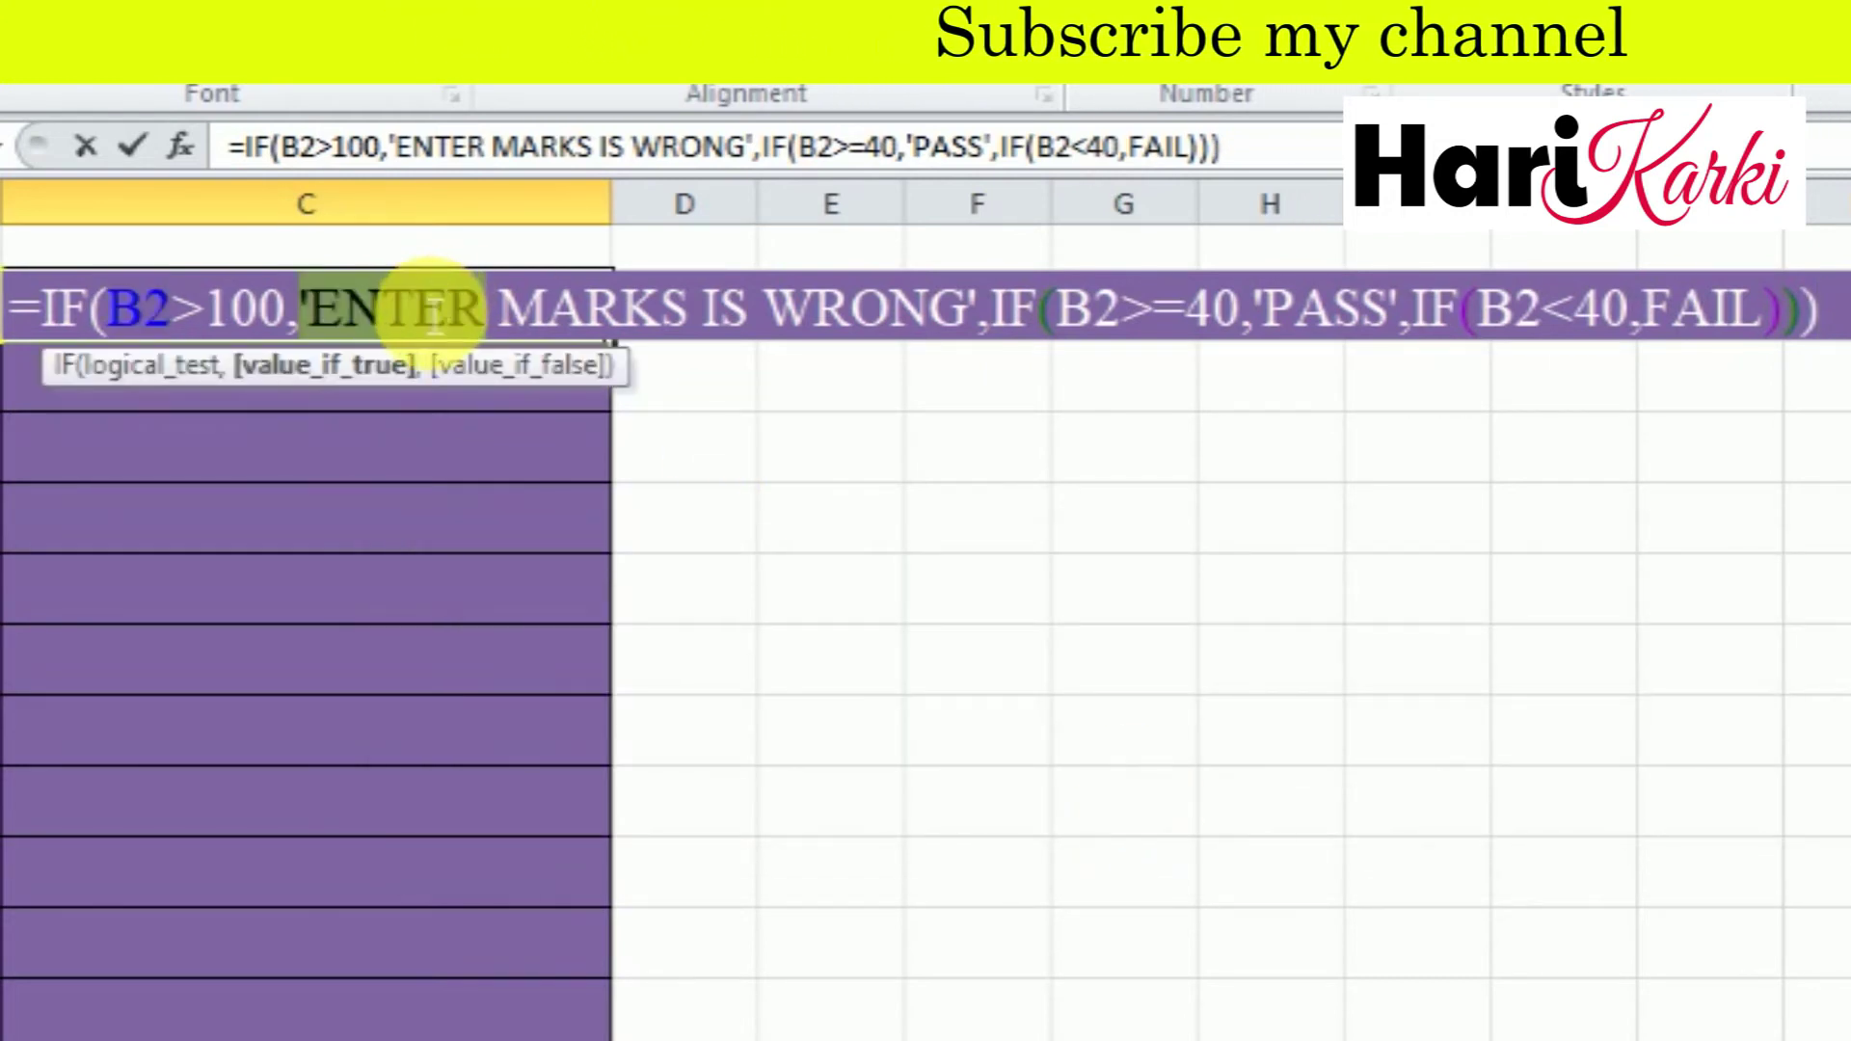
{"action": "left_click", "coordinate": [309, 313]}
{"action": "key", "text": "BackSpace"}
{"action": "type", "text": "\""}
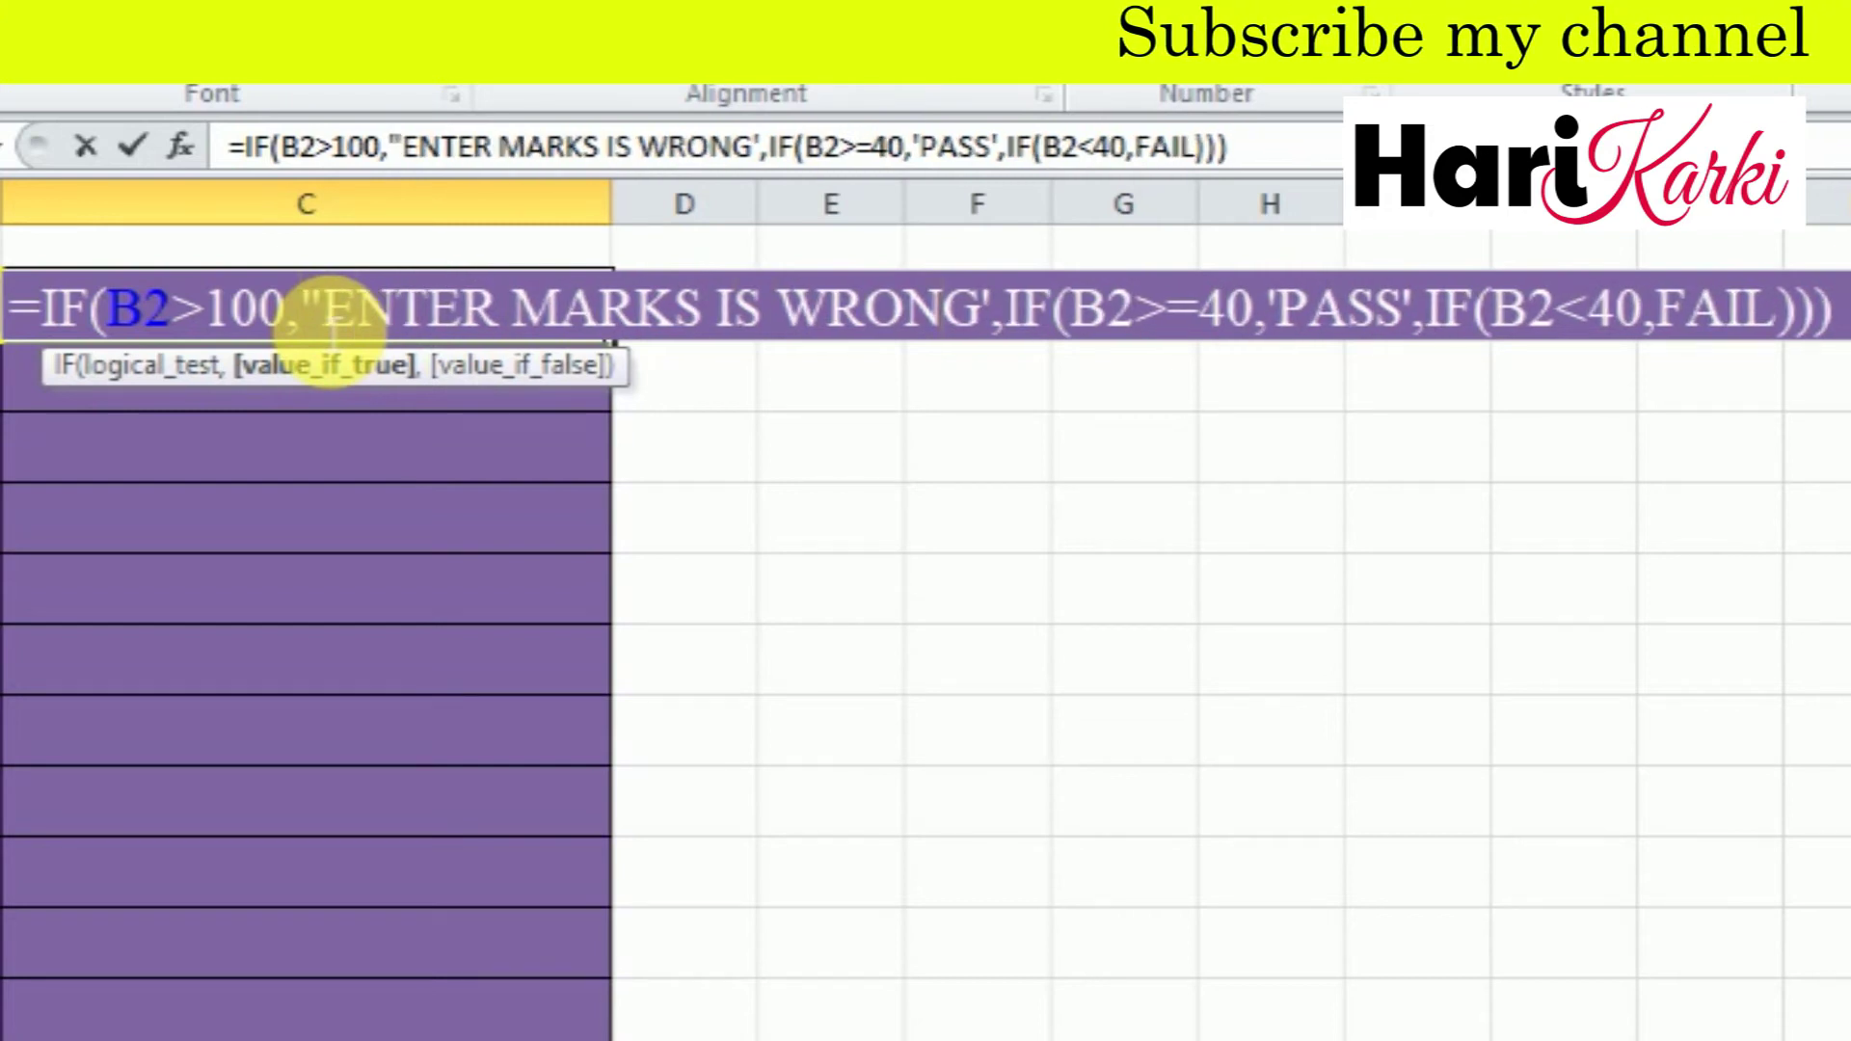
{"action": "key", "text": "BackSpace"}
{"action": "type", "text": "\""}
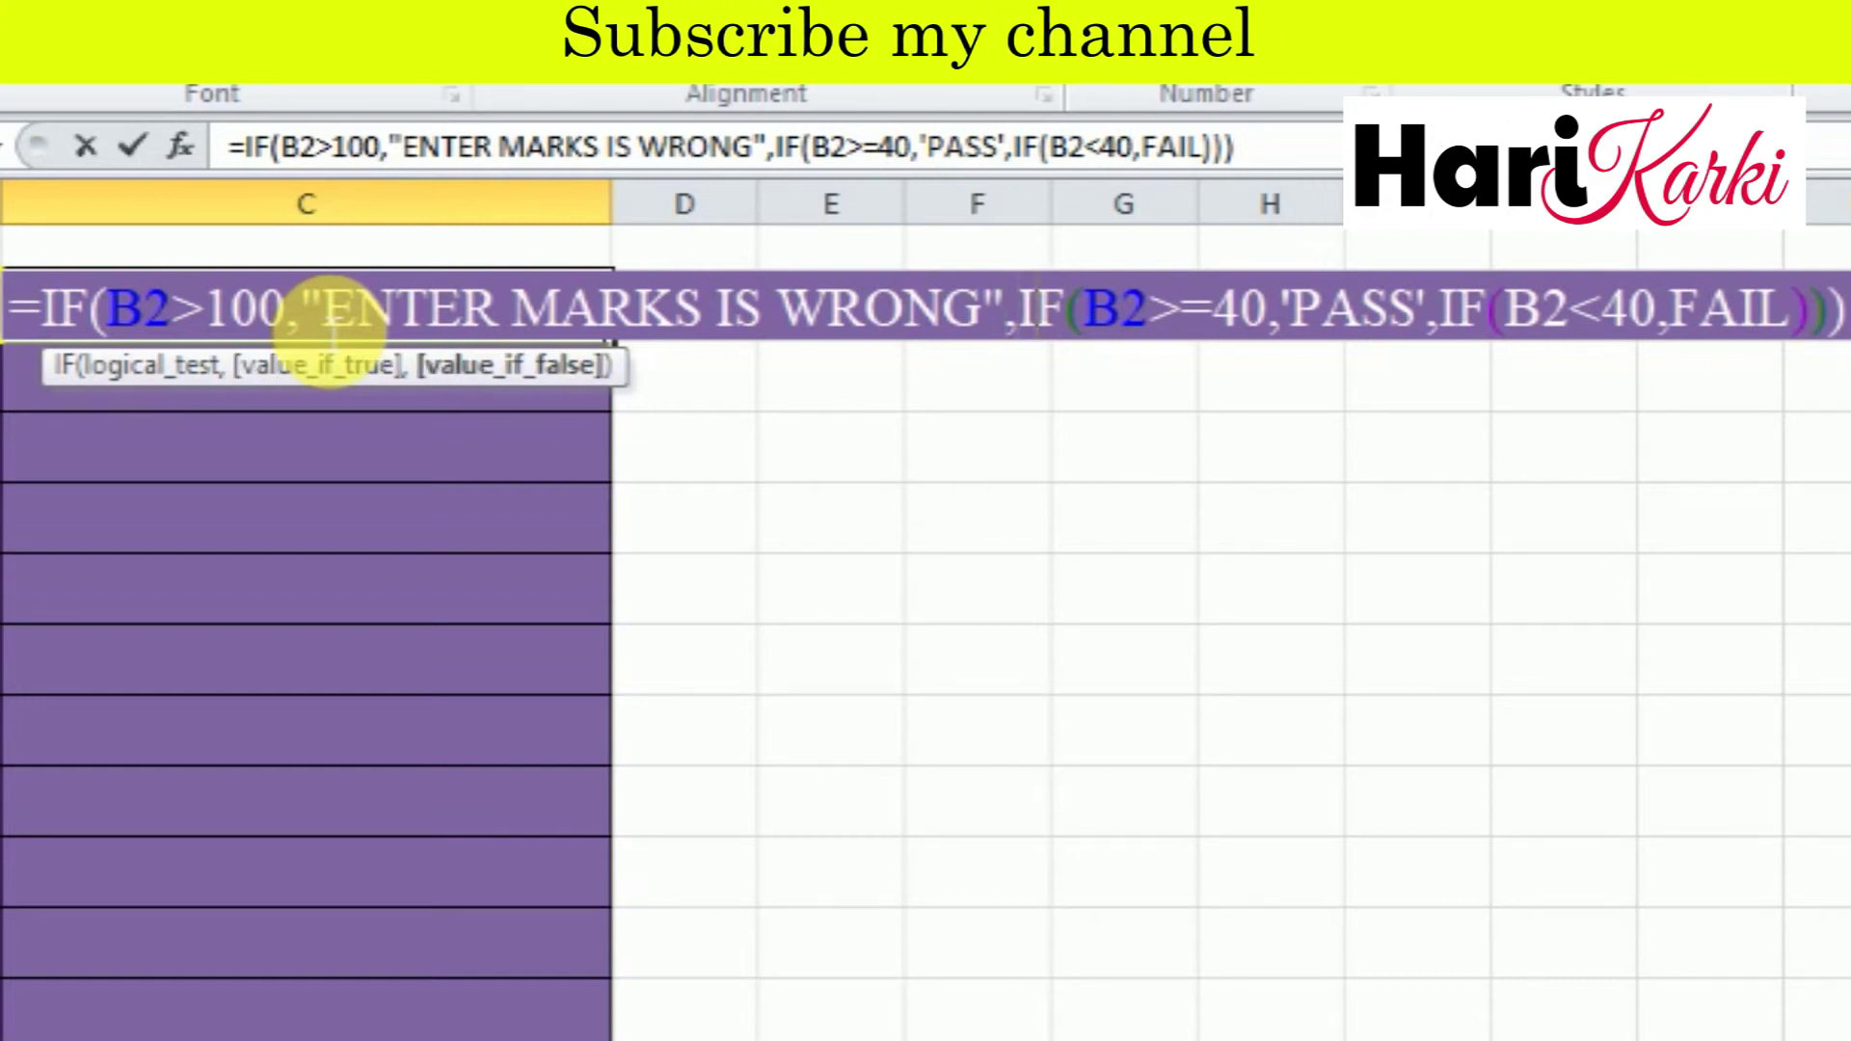
- Double-quote PASS and FAIL and commit the formula so C2 shows PASS for 40
{"action": "key", "text": "Right"}
{"action": "key", "text": "Right"}
{"action": "key", "text": "Right"}
{"action": "key", "text": "Right"}
{"action": "key", "text": "Right"}
{"action": "key", "text": "Right"}
{"action": "key", "text": "Delete"}
{"action": "type", "text": "\""}
{"action": "key", "text": "Delete"}
{"action": "type", "text": "\""}
{"action": "key", "text": "Right"}
{"action": "key", "text": "Right"}
{"action": "key", "text": "Right"}
{"action": "key", "text": "Right"}
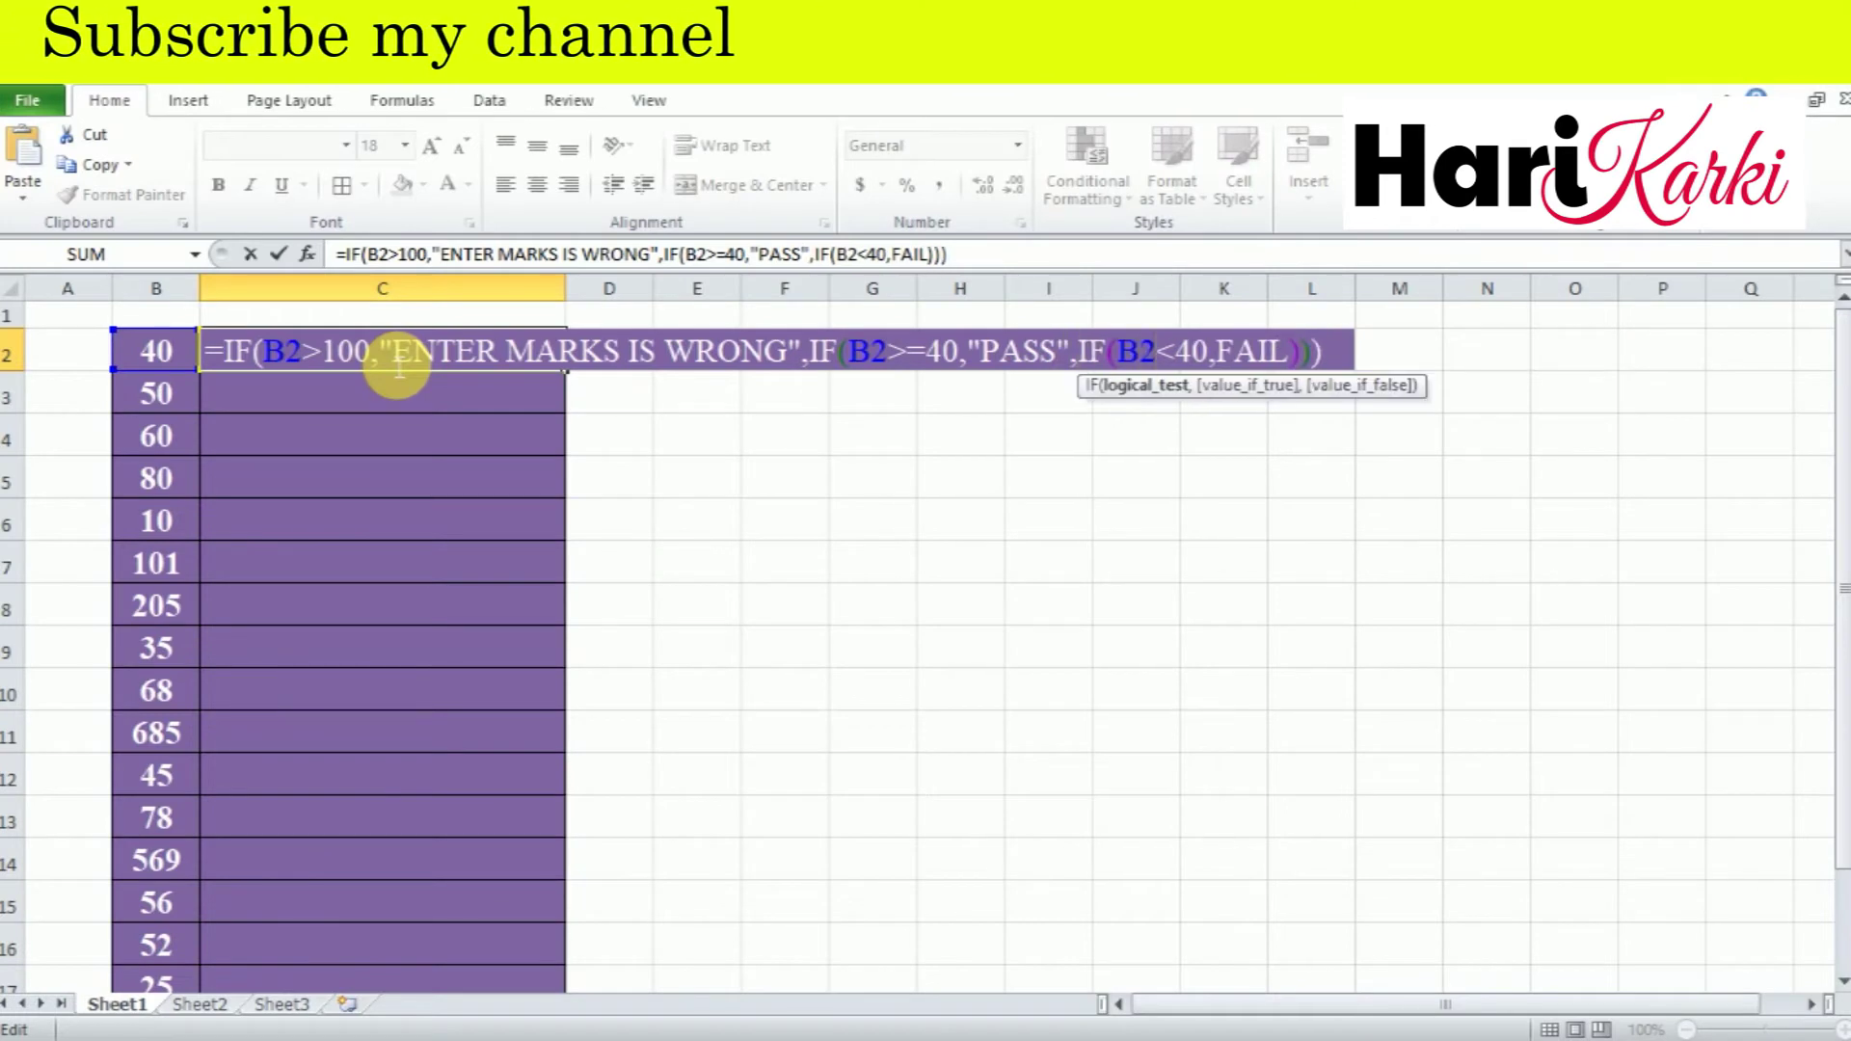
{"action": "key", "text": "Right"}
{"action": "key", "text": "Right"}
{"action": "key", "text": "Right"}
{"action": "type", "text": "\""}
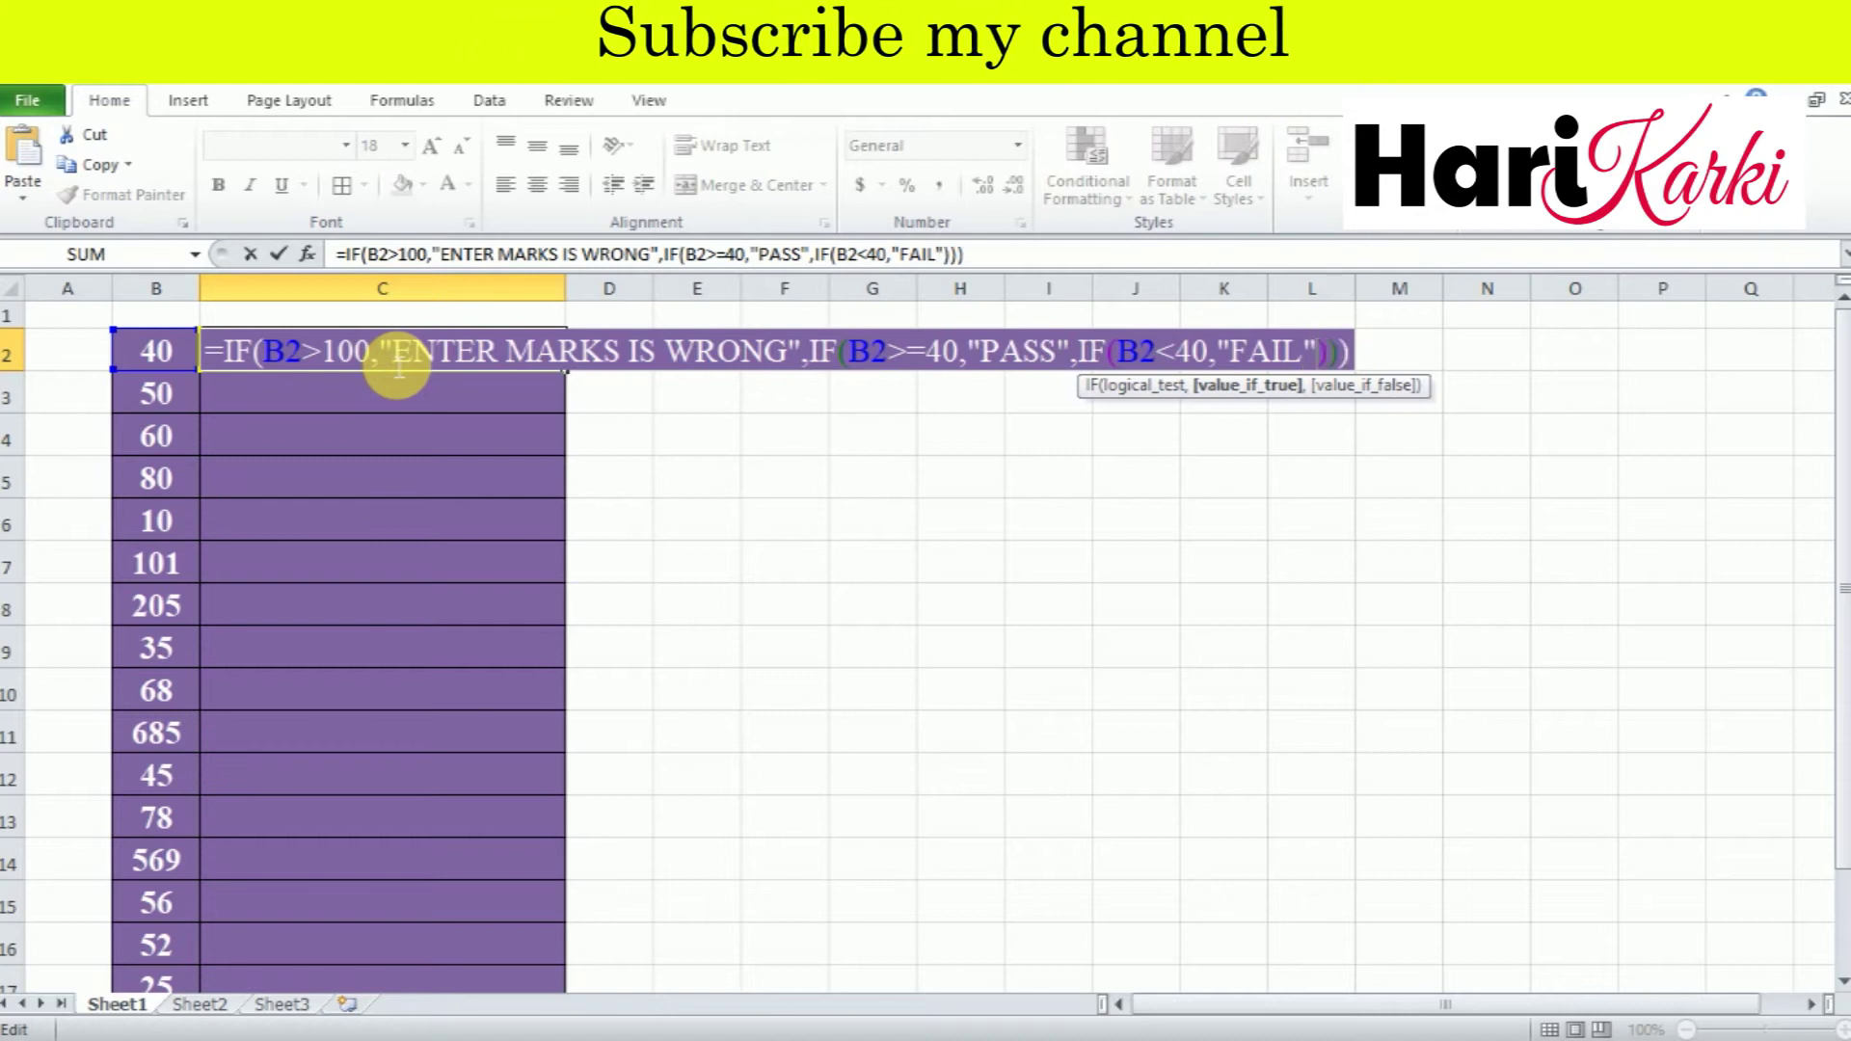
{"action": "key", "text": "Return"}
{"action": "left_click", "coordinate": [377, 365]}
{"action": "left_click", "coordinate": [188, 353]}
- Change the font colour of the result cells down column C to black
{"action": "left_click", "coordinate": [254, 364]}
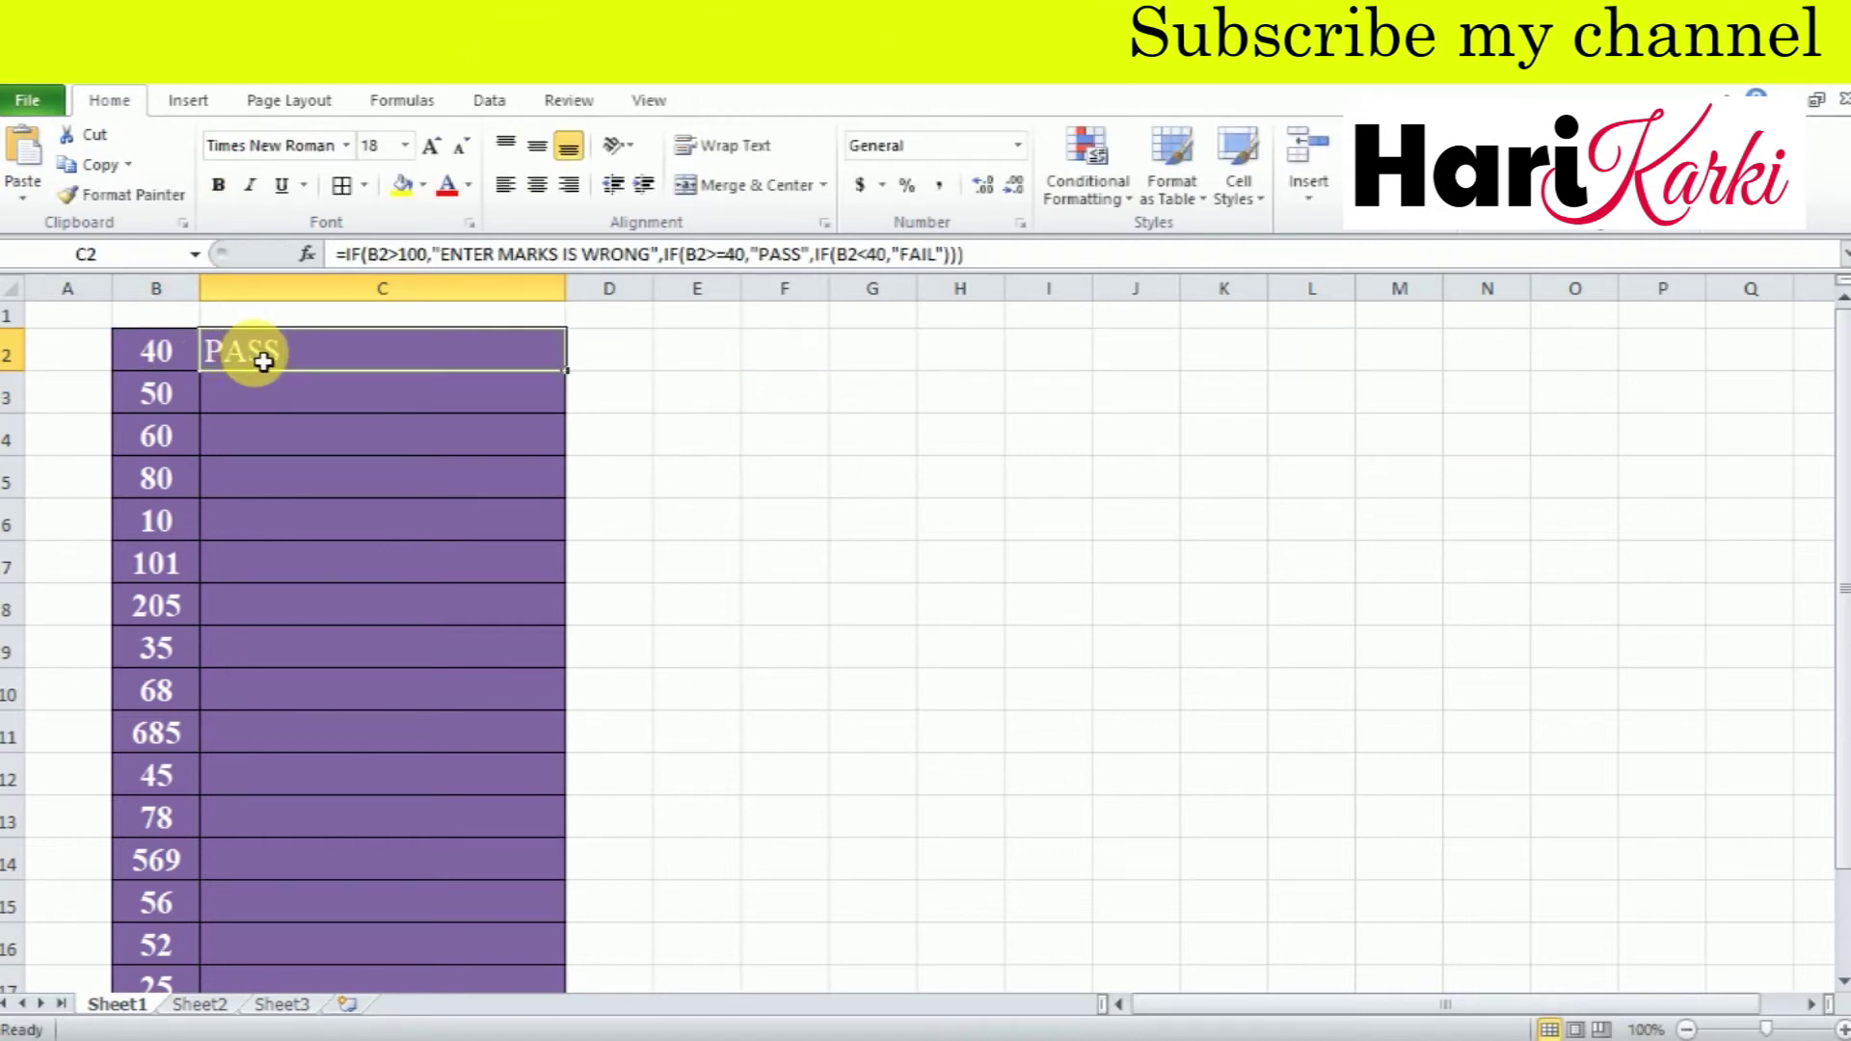
{"action": "left_click_drag", "start_coordinate": [265, 360], "coordinate": [302, 991]}
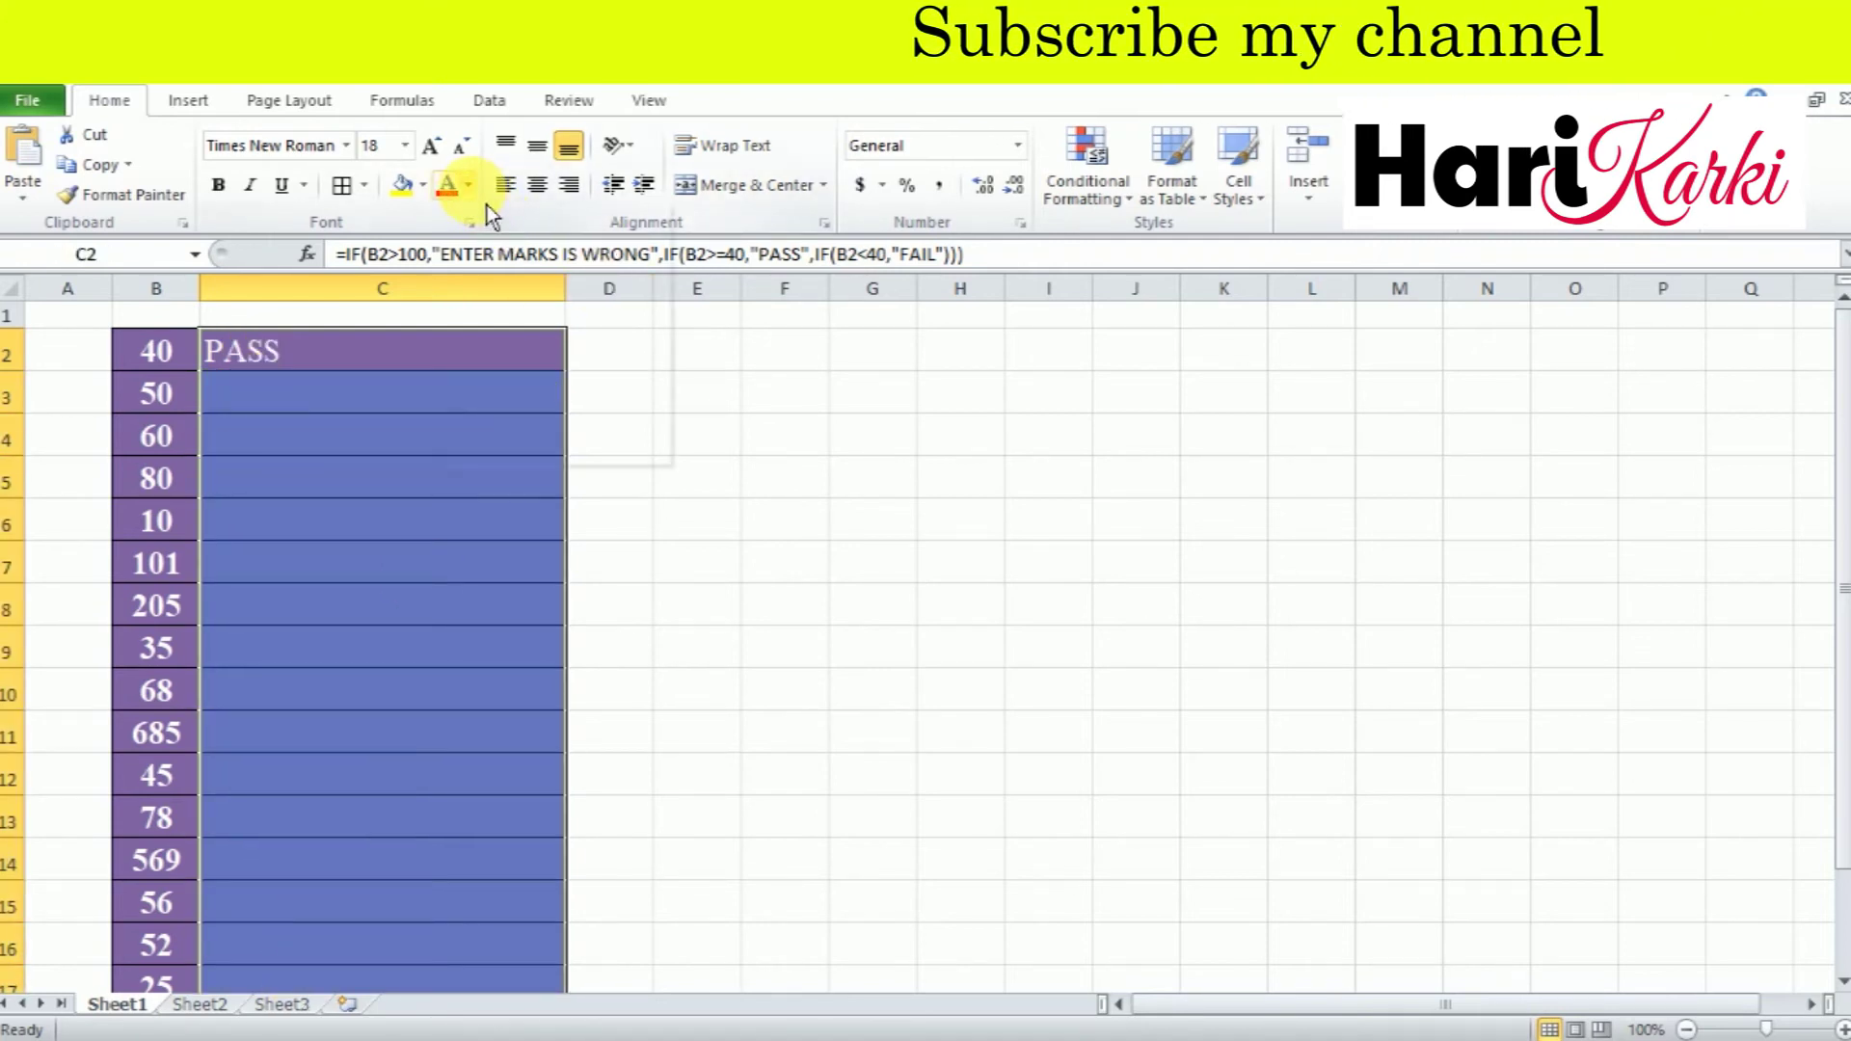
{"action": "left_click", "coordinate": [469, 185]}
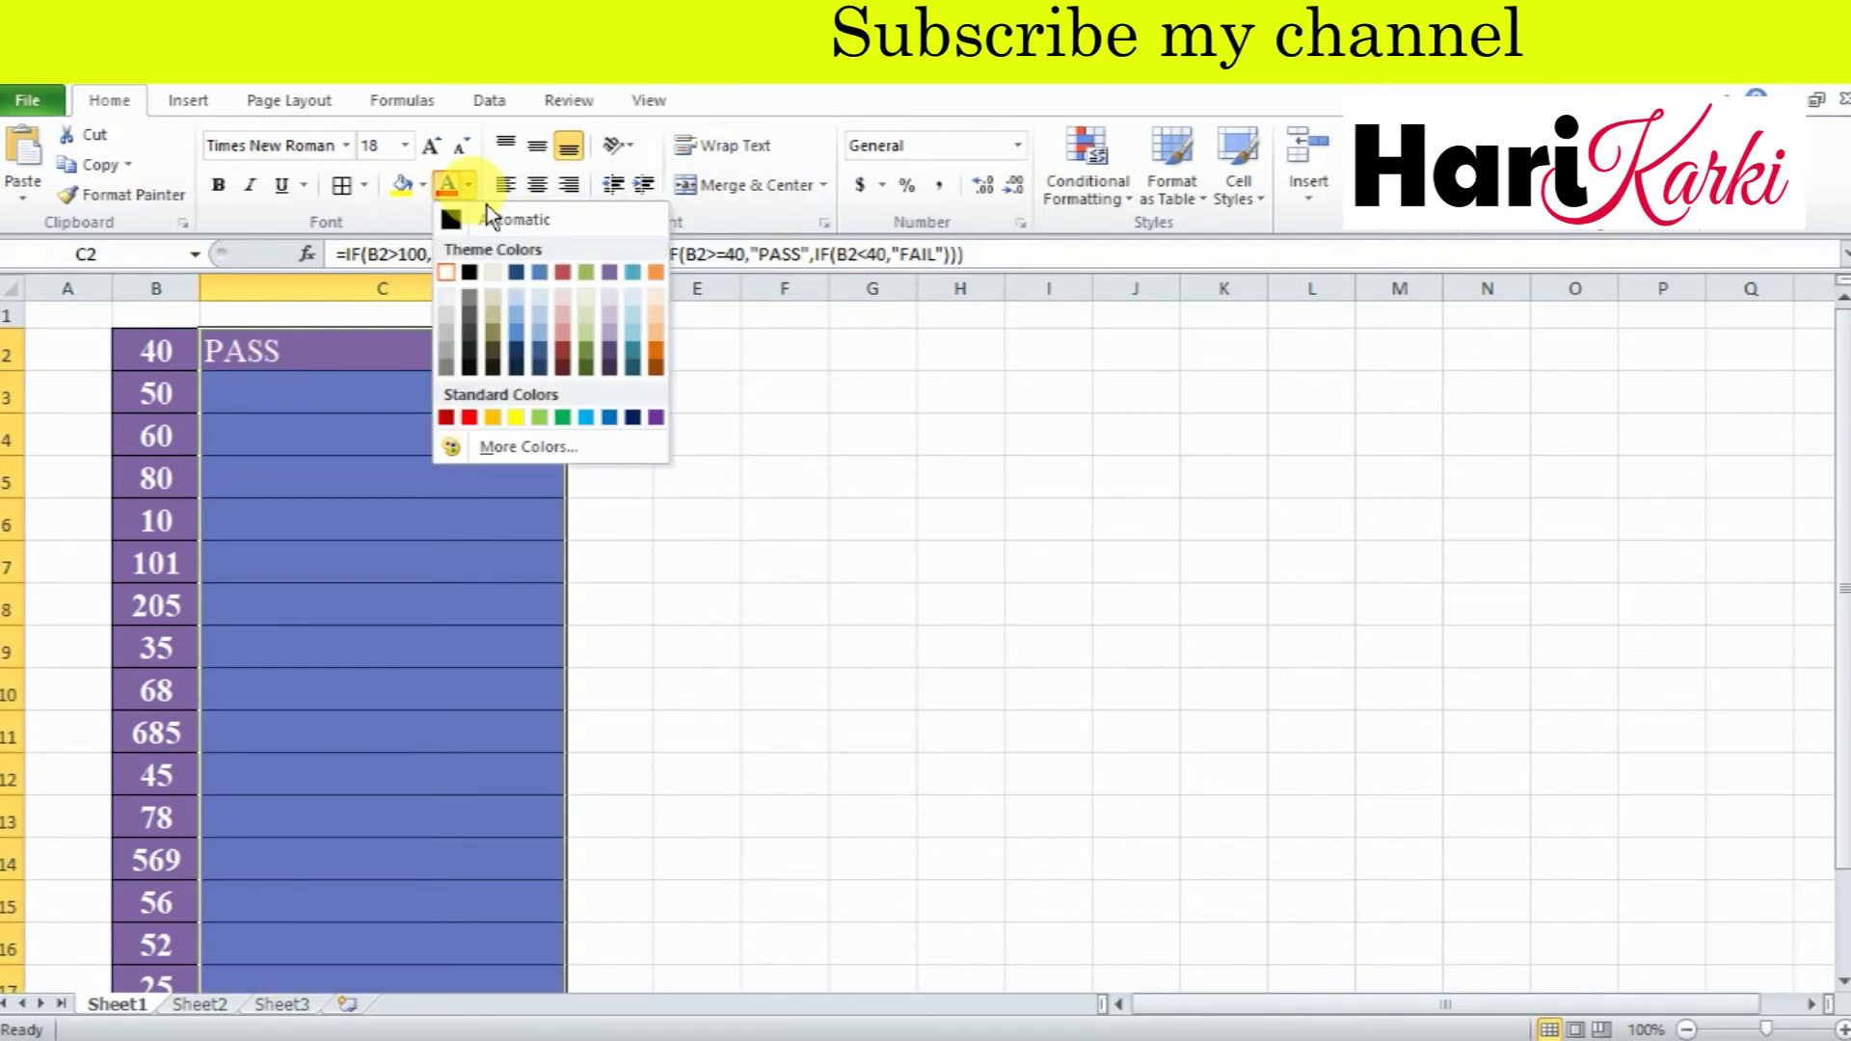
{"action": "left_click", "coordinate": [476, 278]}
{"action": "left_click", "coordinate": [284, 355]}
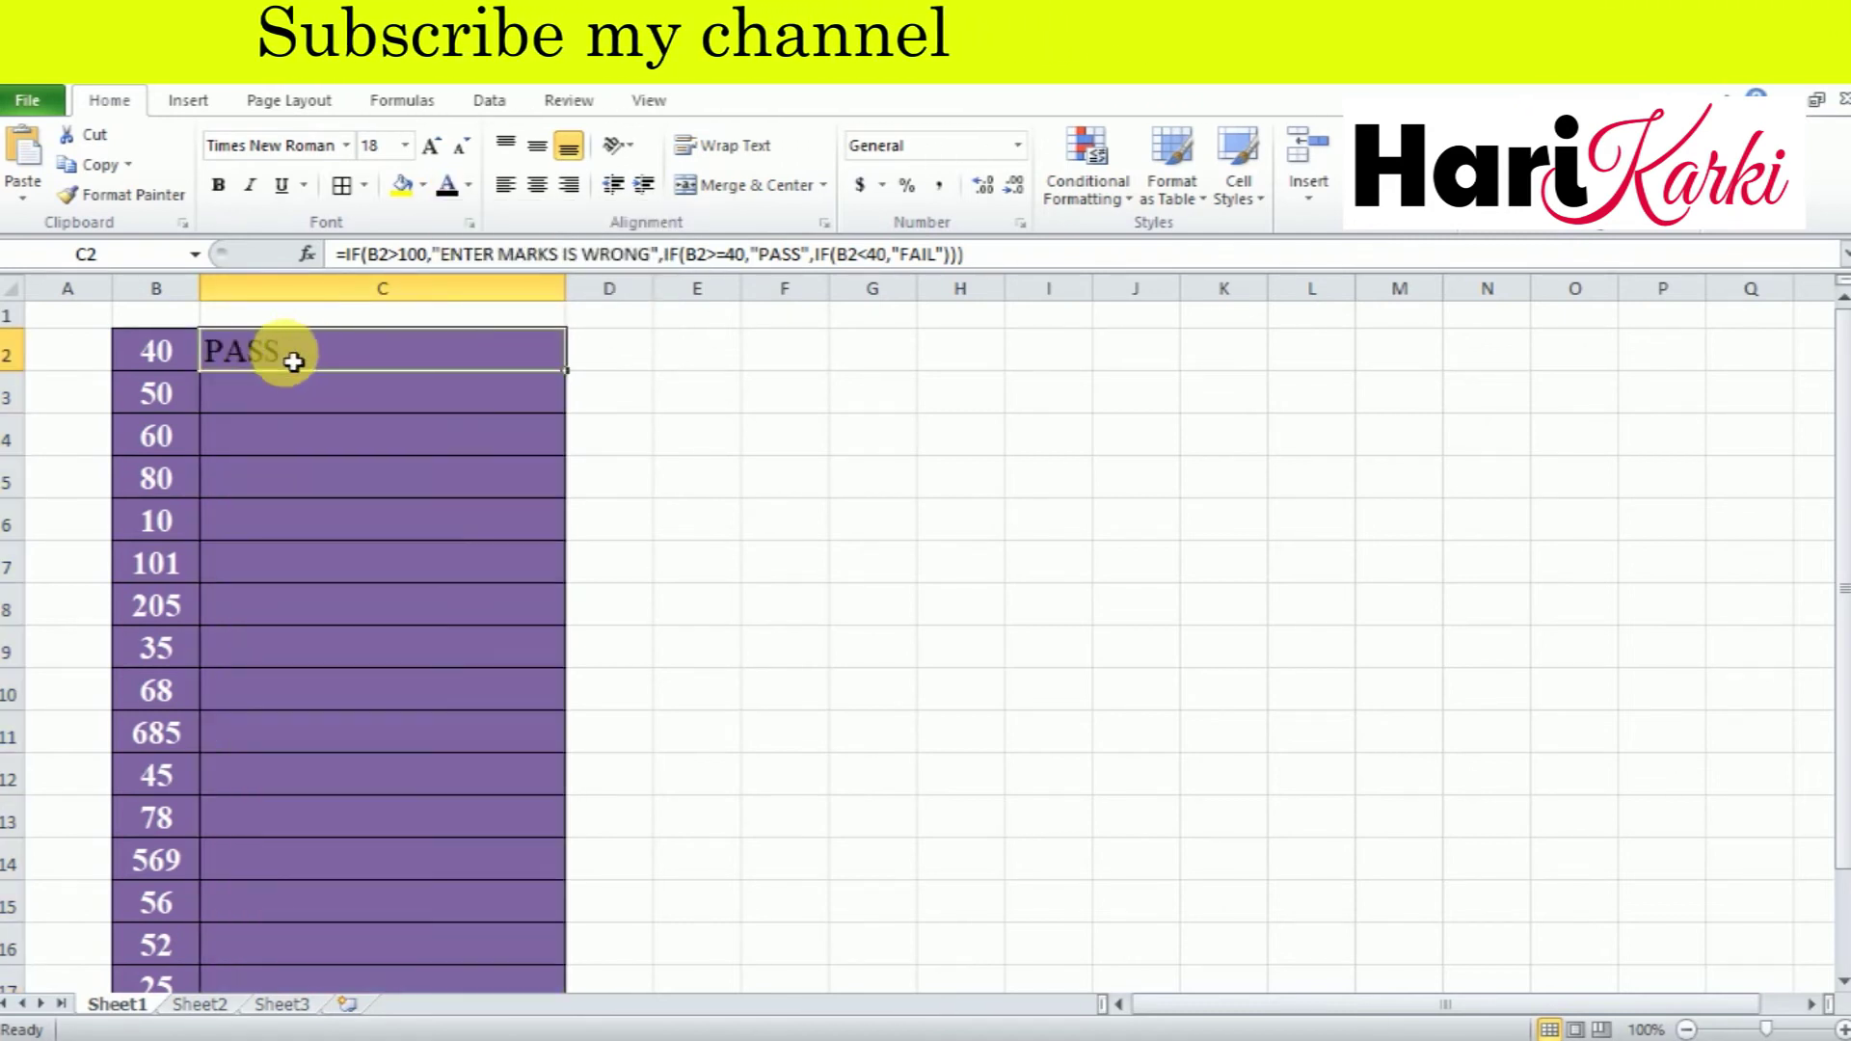
- Start point 3 in Notepad, explaining that a score in B2 below 40 fails
{"action": "key", "text": "alt+Tab"}
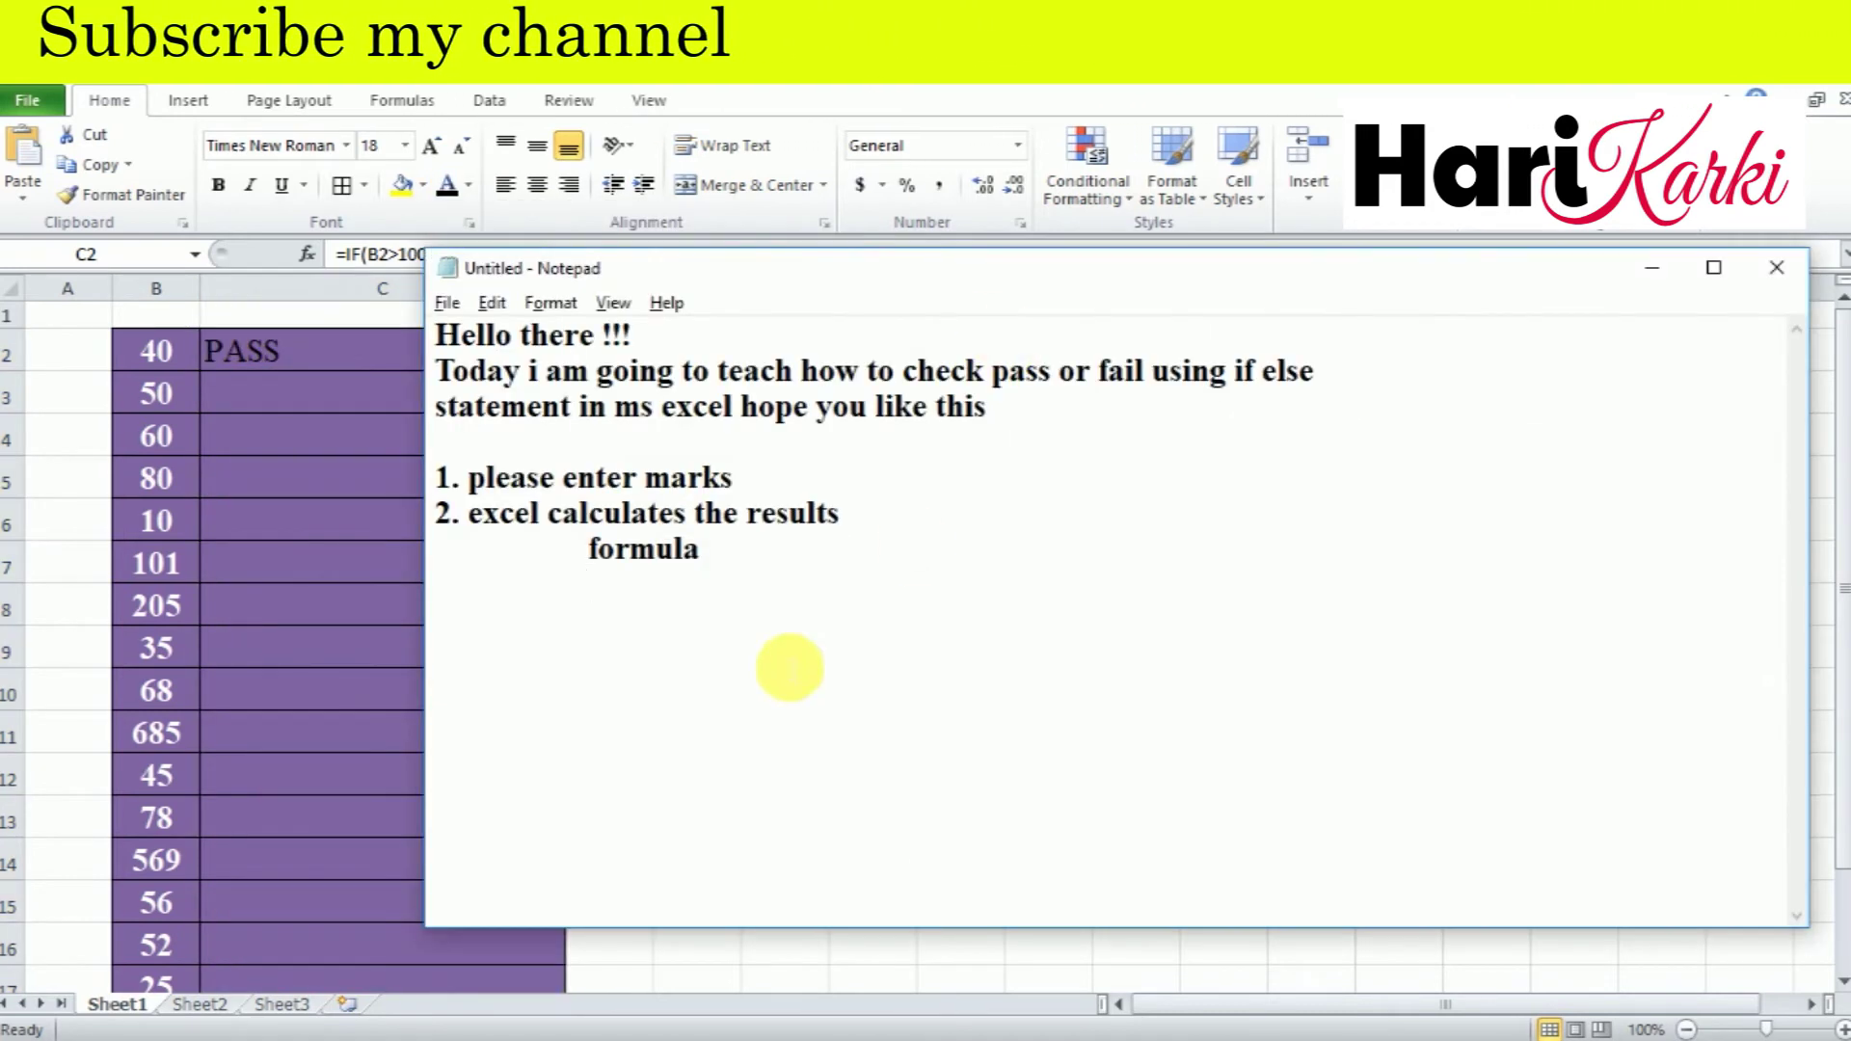
{"action": "type", "text": "."}
{"action": "key", "text": "BackSpace"}
{"action": "key", "text": "BackSpace"}
{"action": "key", "text": "BackSpace"}
{"action": "key", "text": "BackSpace"}
{"action": "type", "text": "3. This mean"}
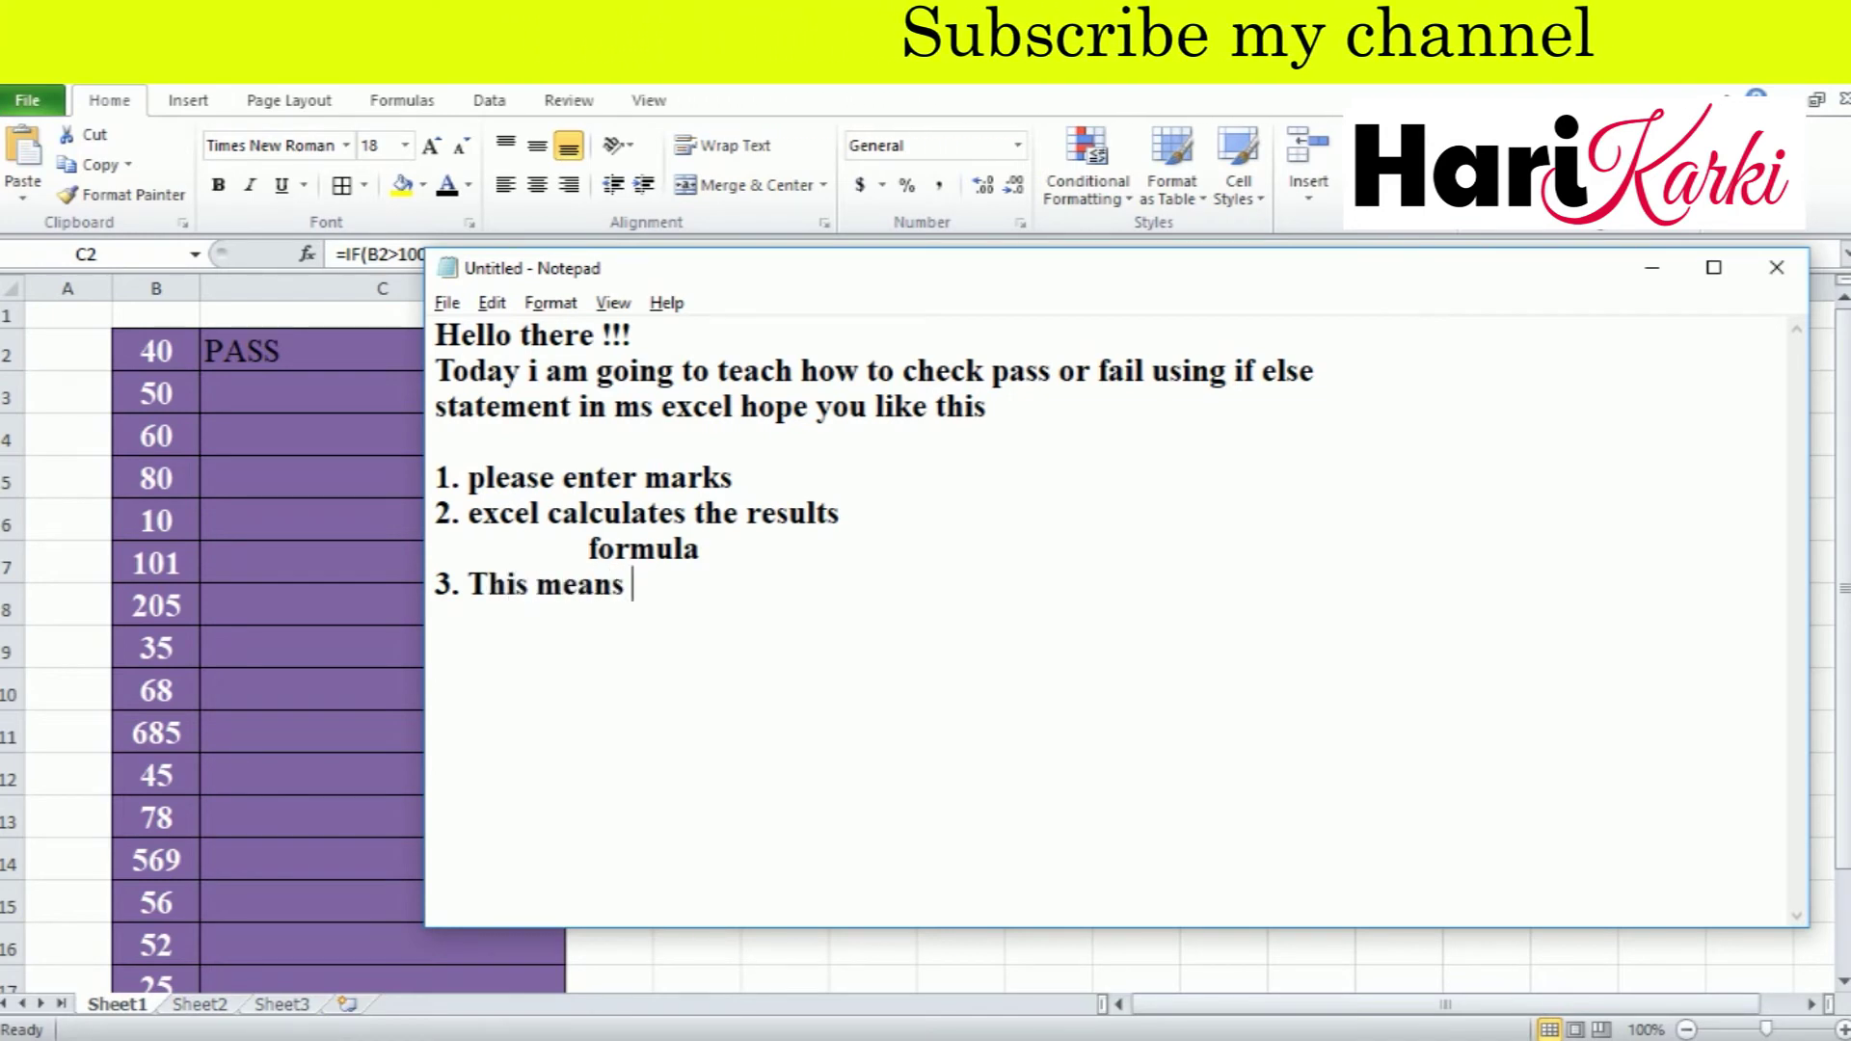
{"action": "type", "text": " so"}
{"action": "key", "text": "BackSpace"}
{"action": "type", "text": "core B2 is less than 40, then enter"}
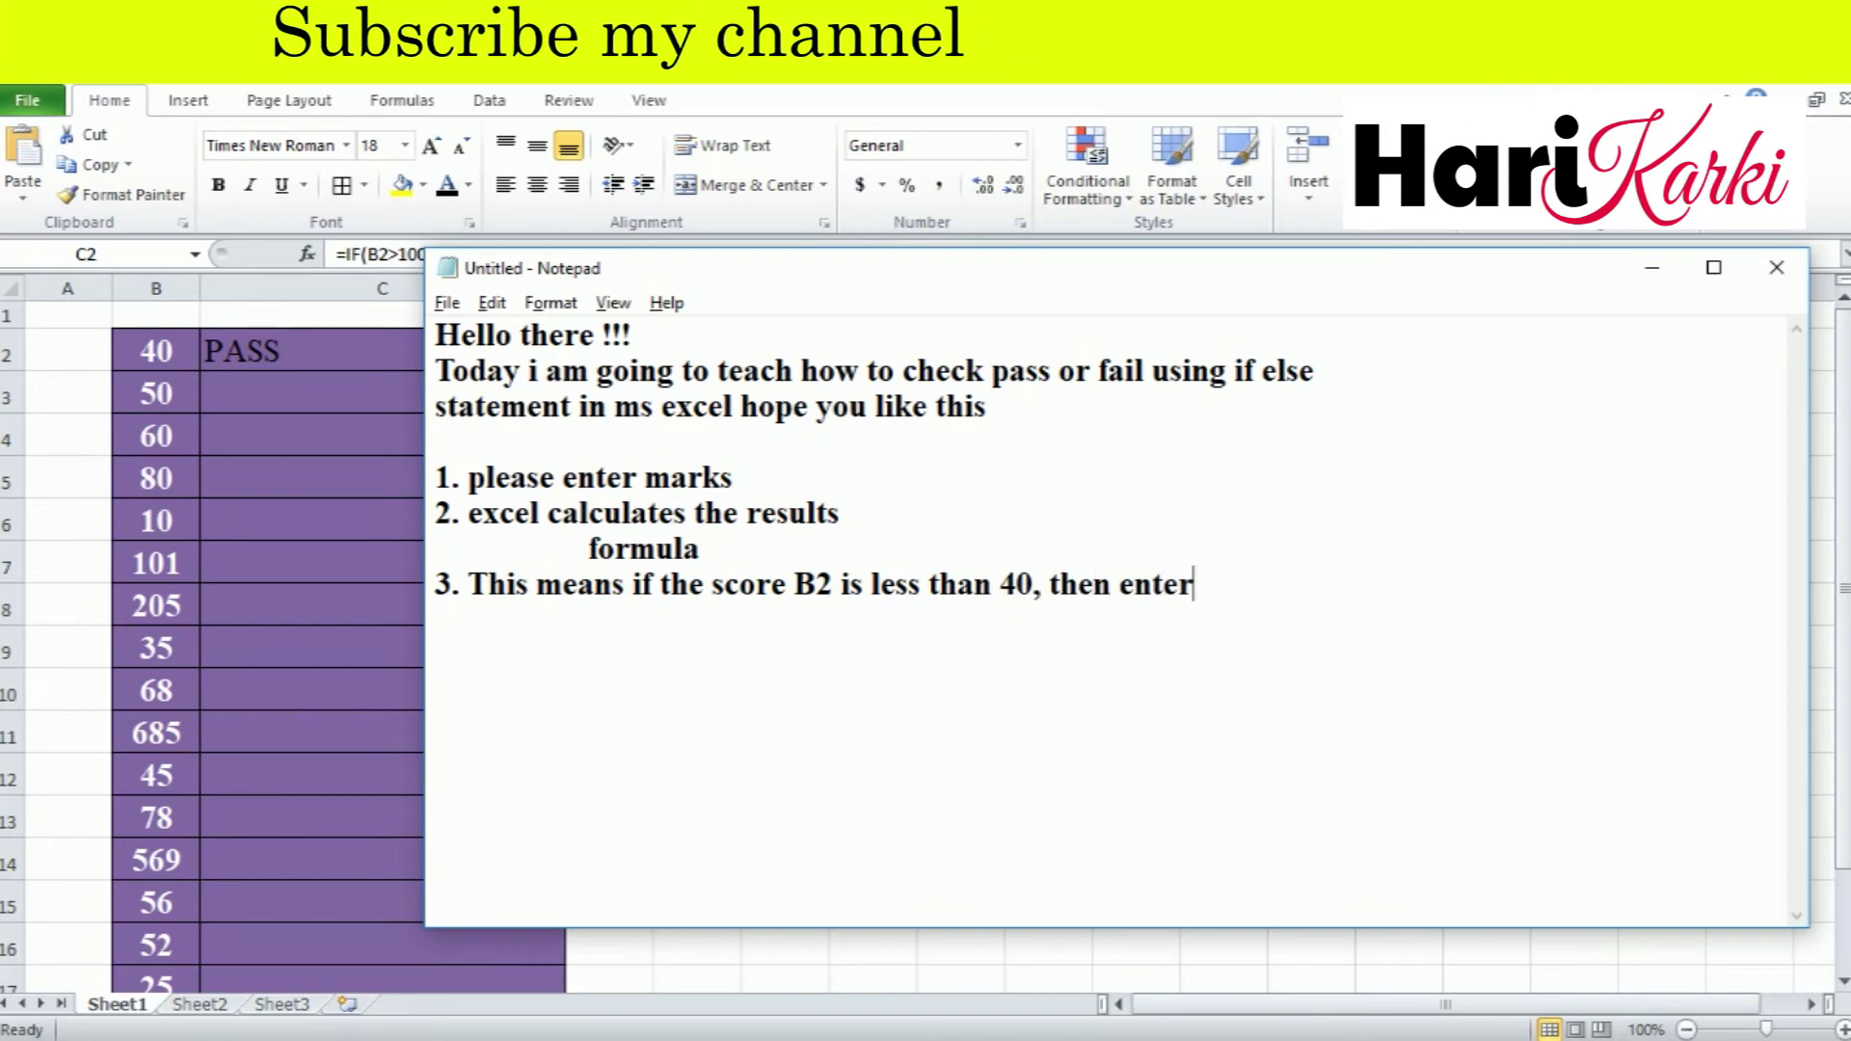
{"action": "type", "text": " the word"}
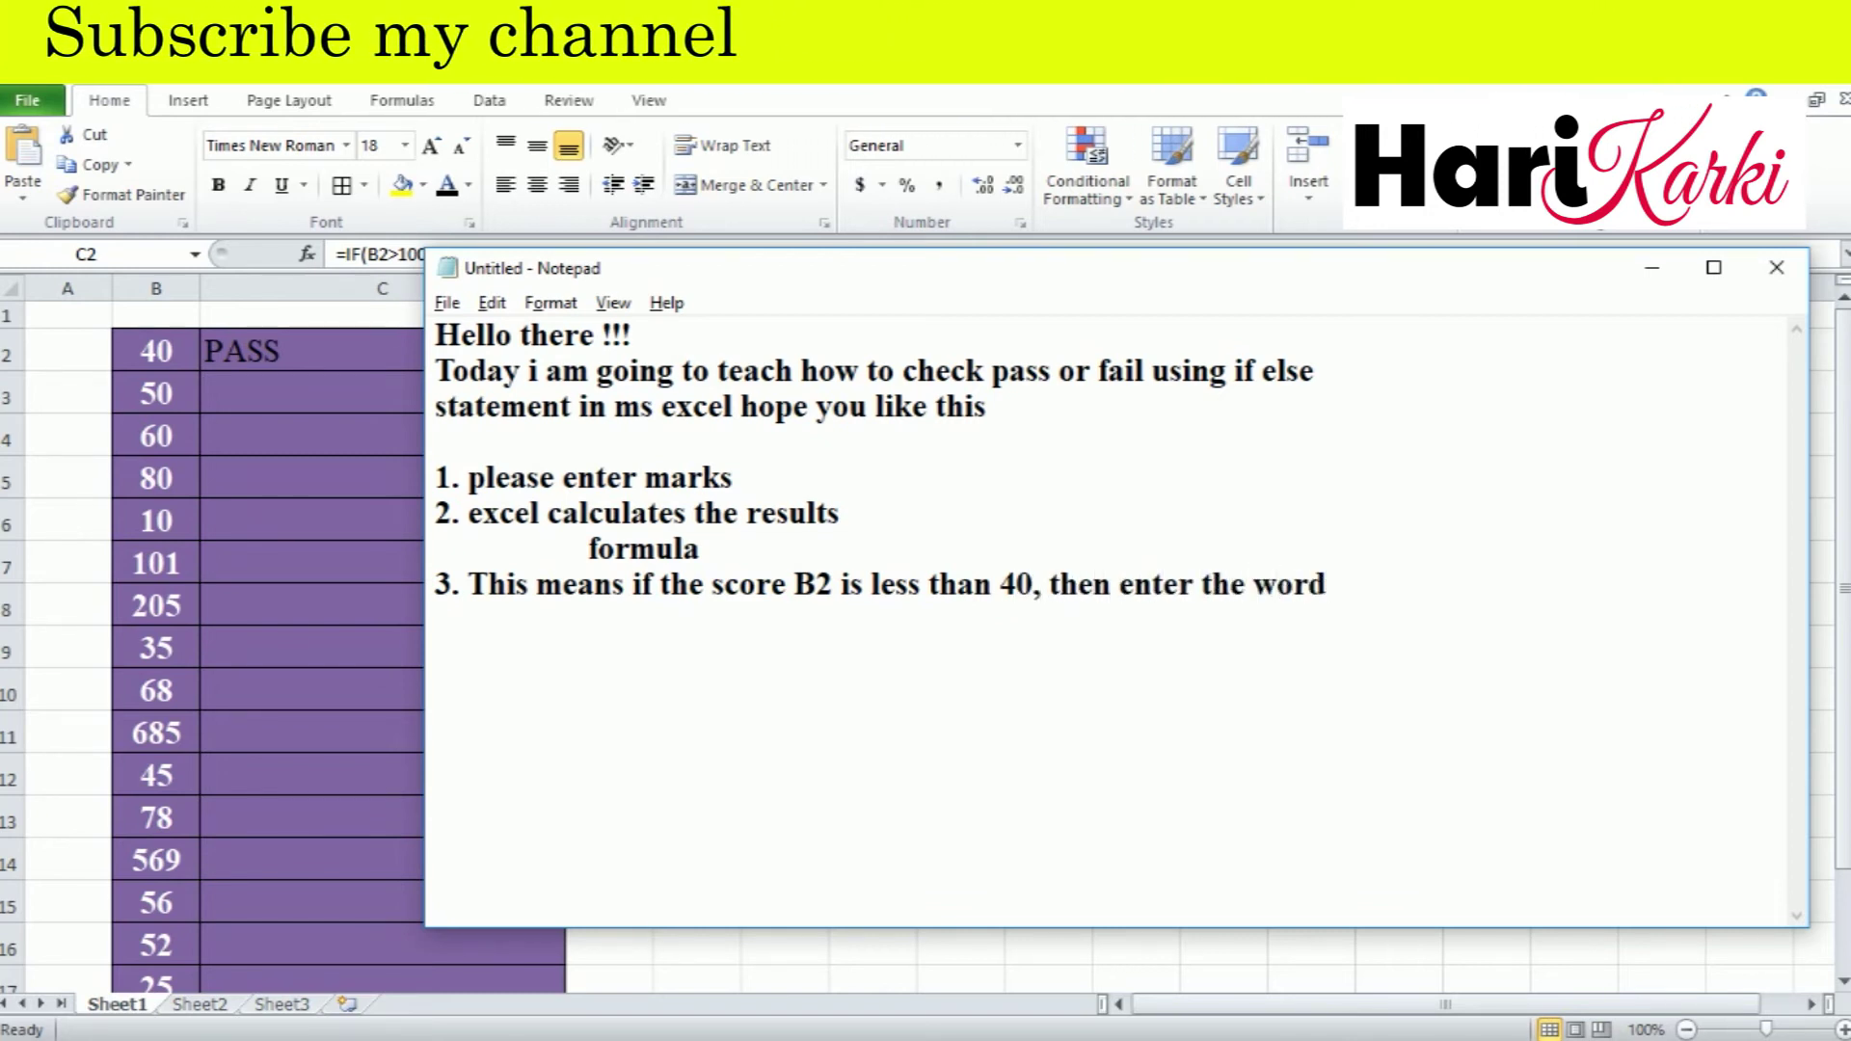
{"action": "type", "text": " fail"}
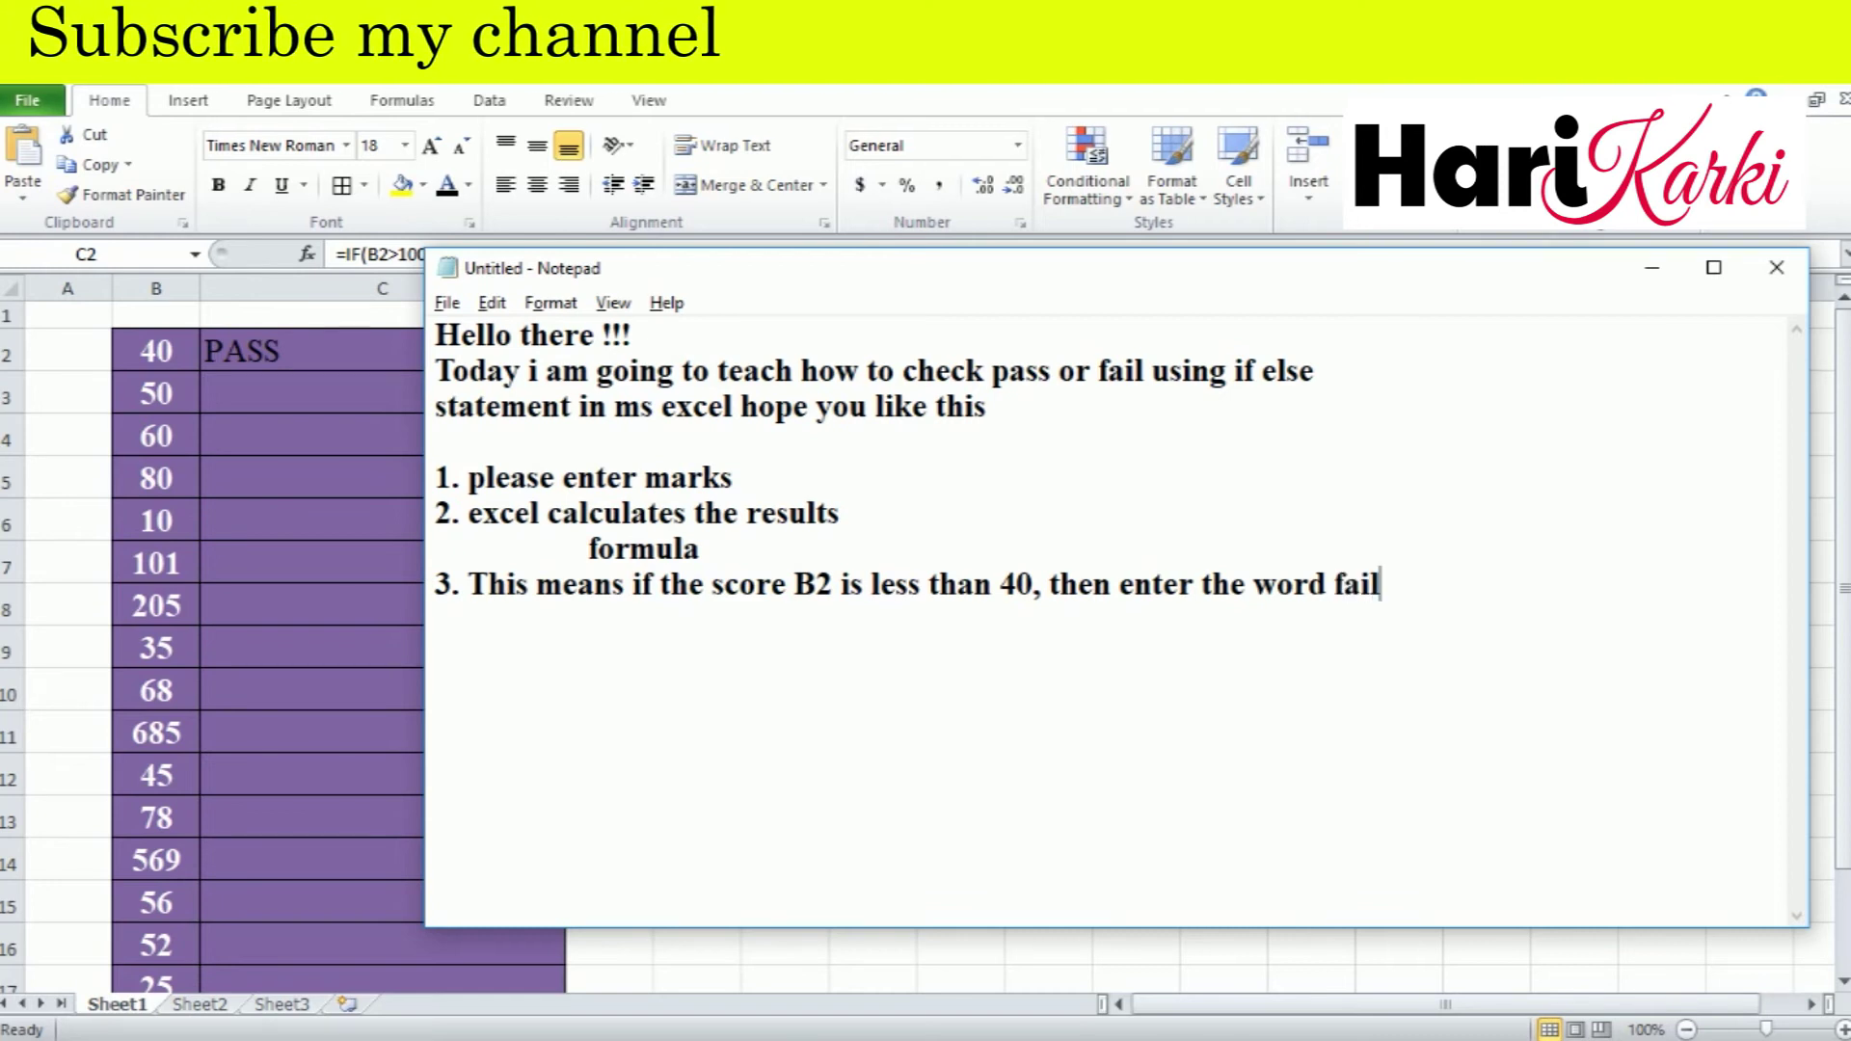
{"action": "key", "text": "Return"}
{"action": "type", "text": "in cell B2, an"}
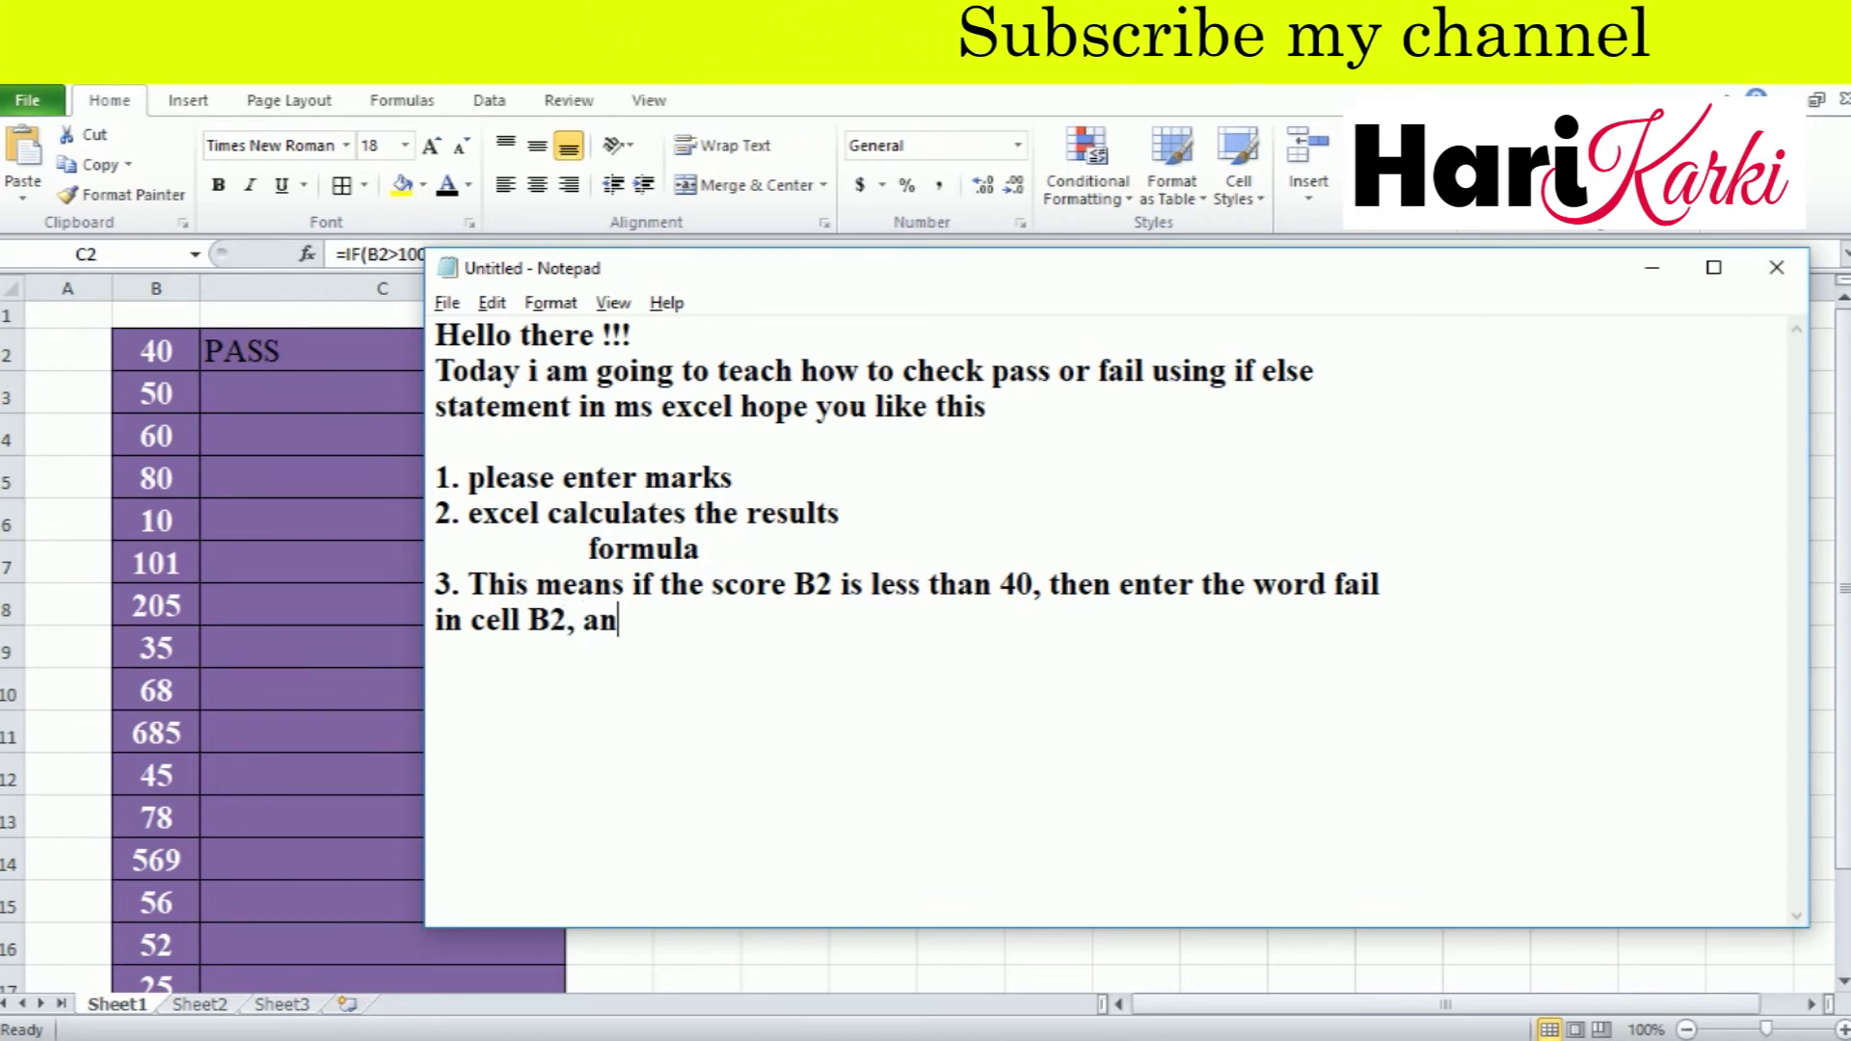
- Add that B2 of 40 or more passes and above 100 means the marks are wrong
{"action": "type", "text": "d anothe"}
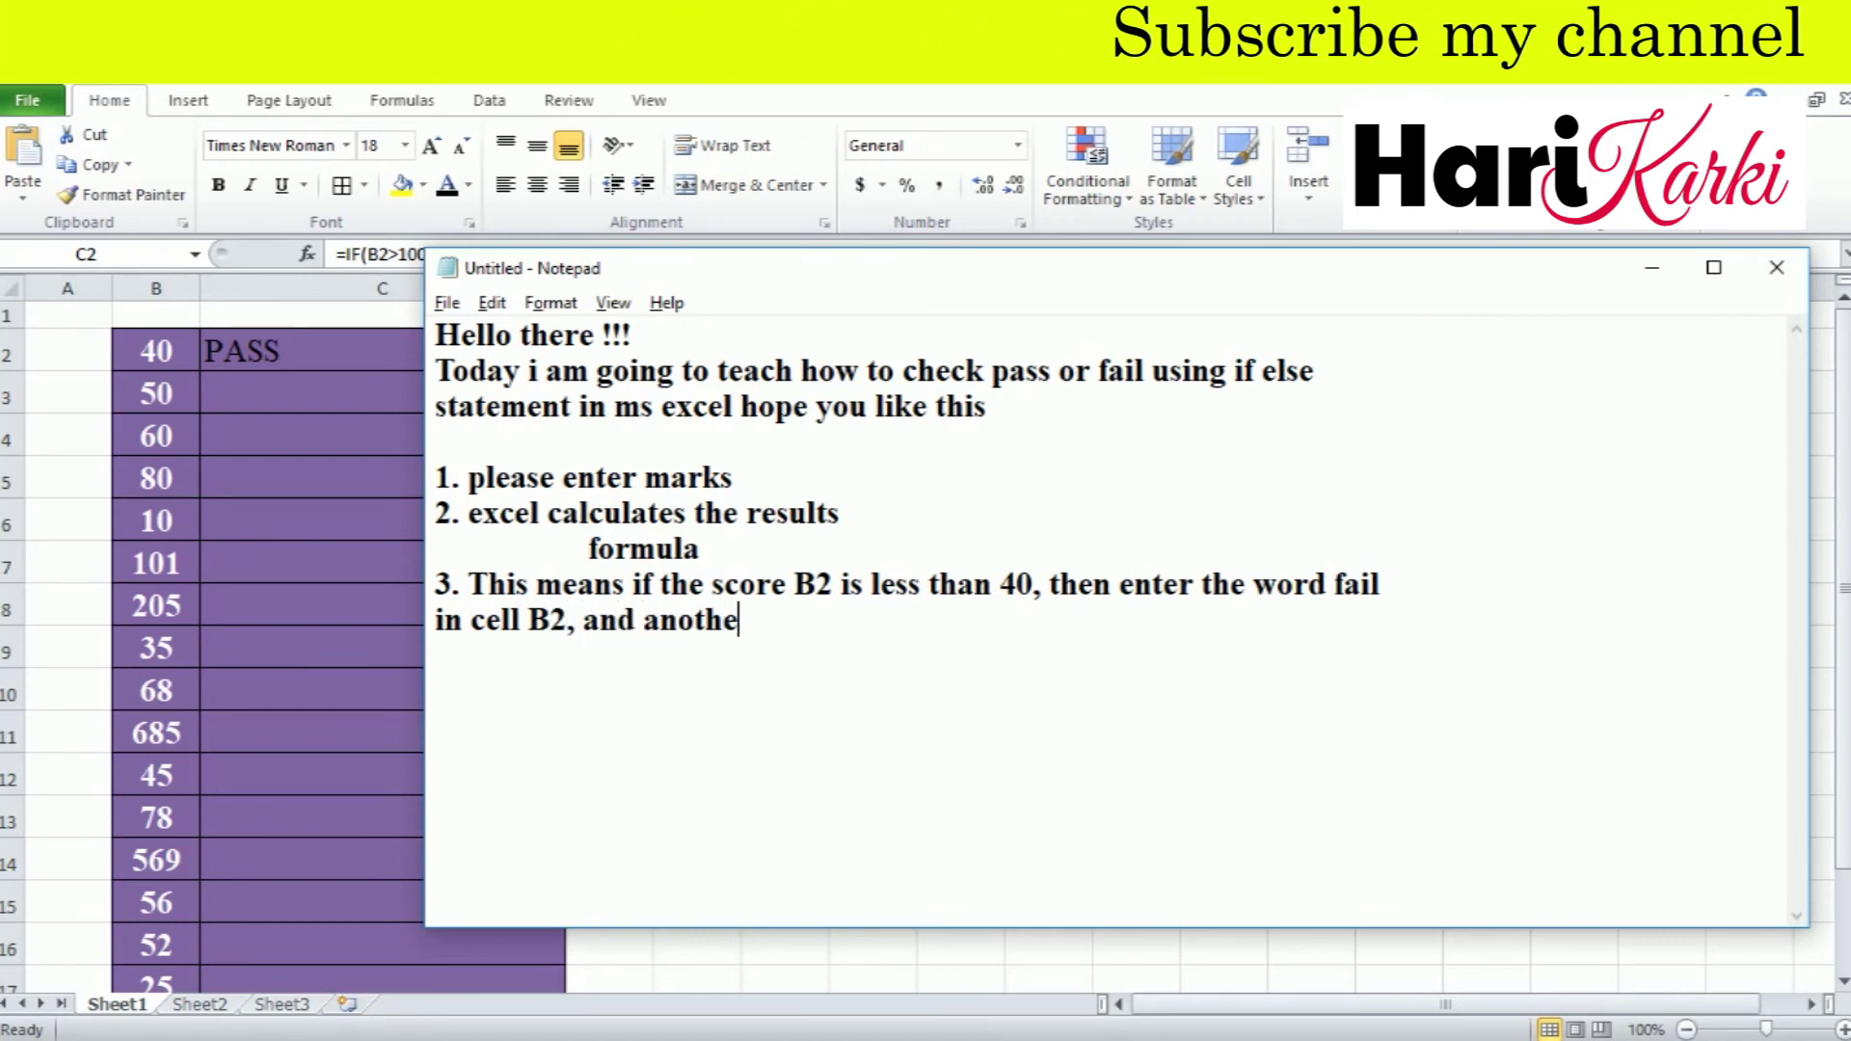
{"action": "type", "text": "r condio"}
{"action": "key", "text": "BackSpace"}
{"action": "key", "text": "BackSpace"}
{"action": "key", "text": "BackSpace"}
{"action": "key", "text": "BackSpace"}
{"action": "key", "text": "BackSpace"}
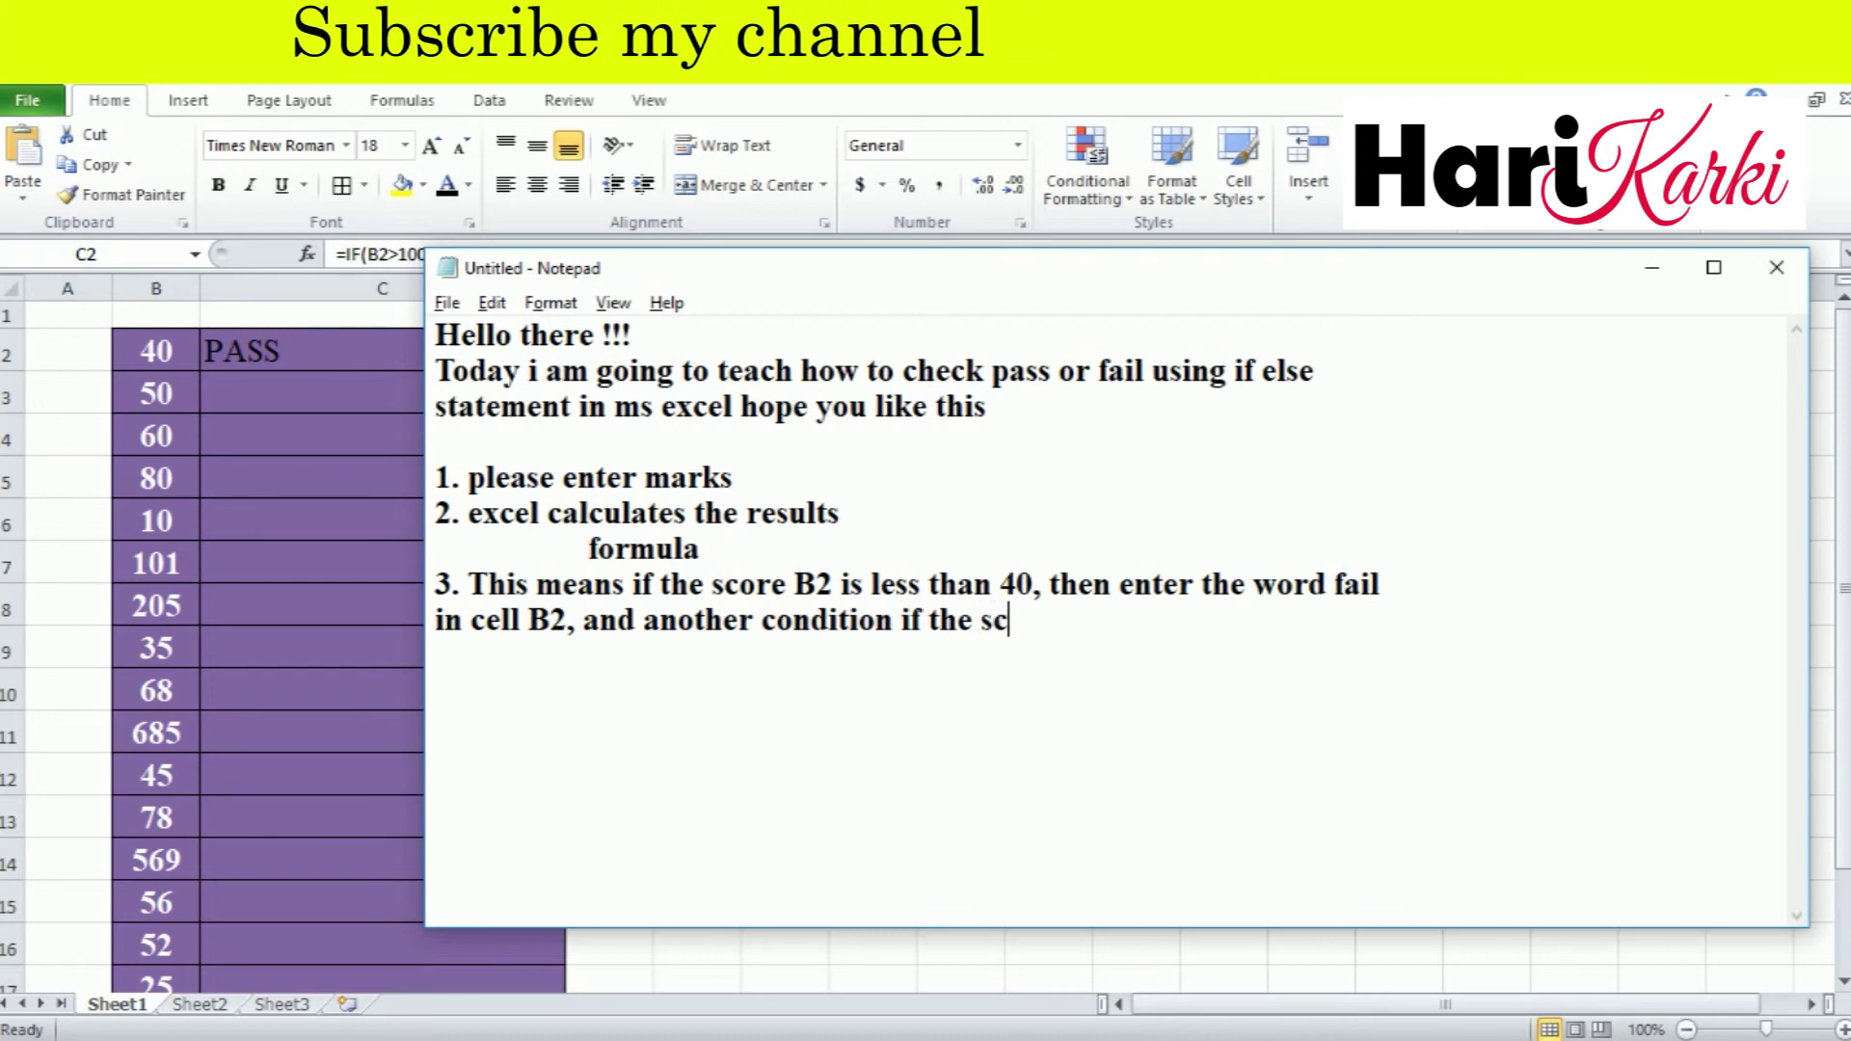
{"action": "type", "text": "B"}
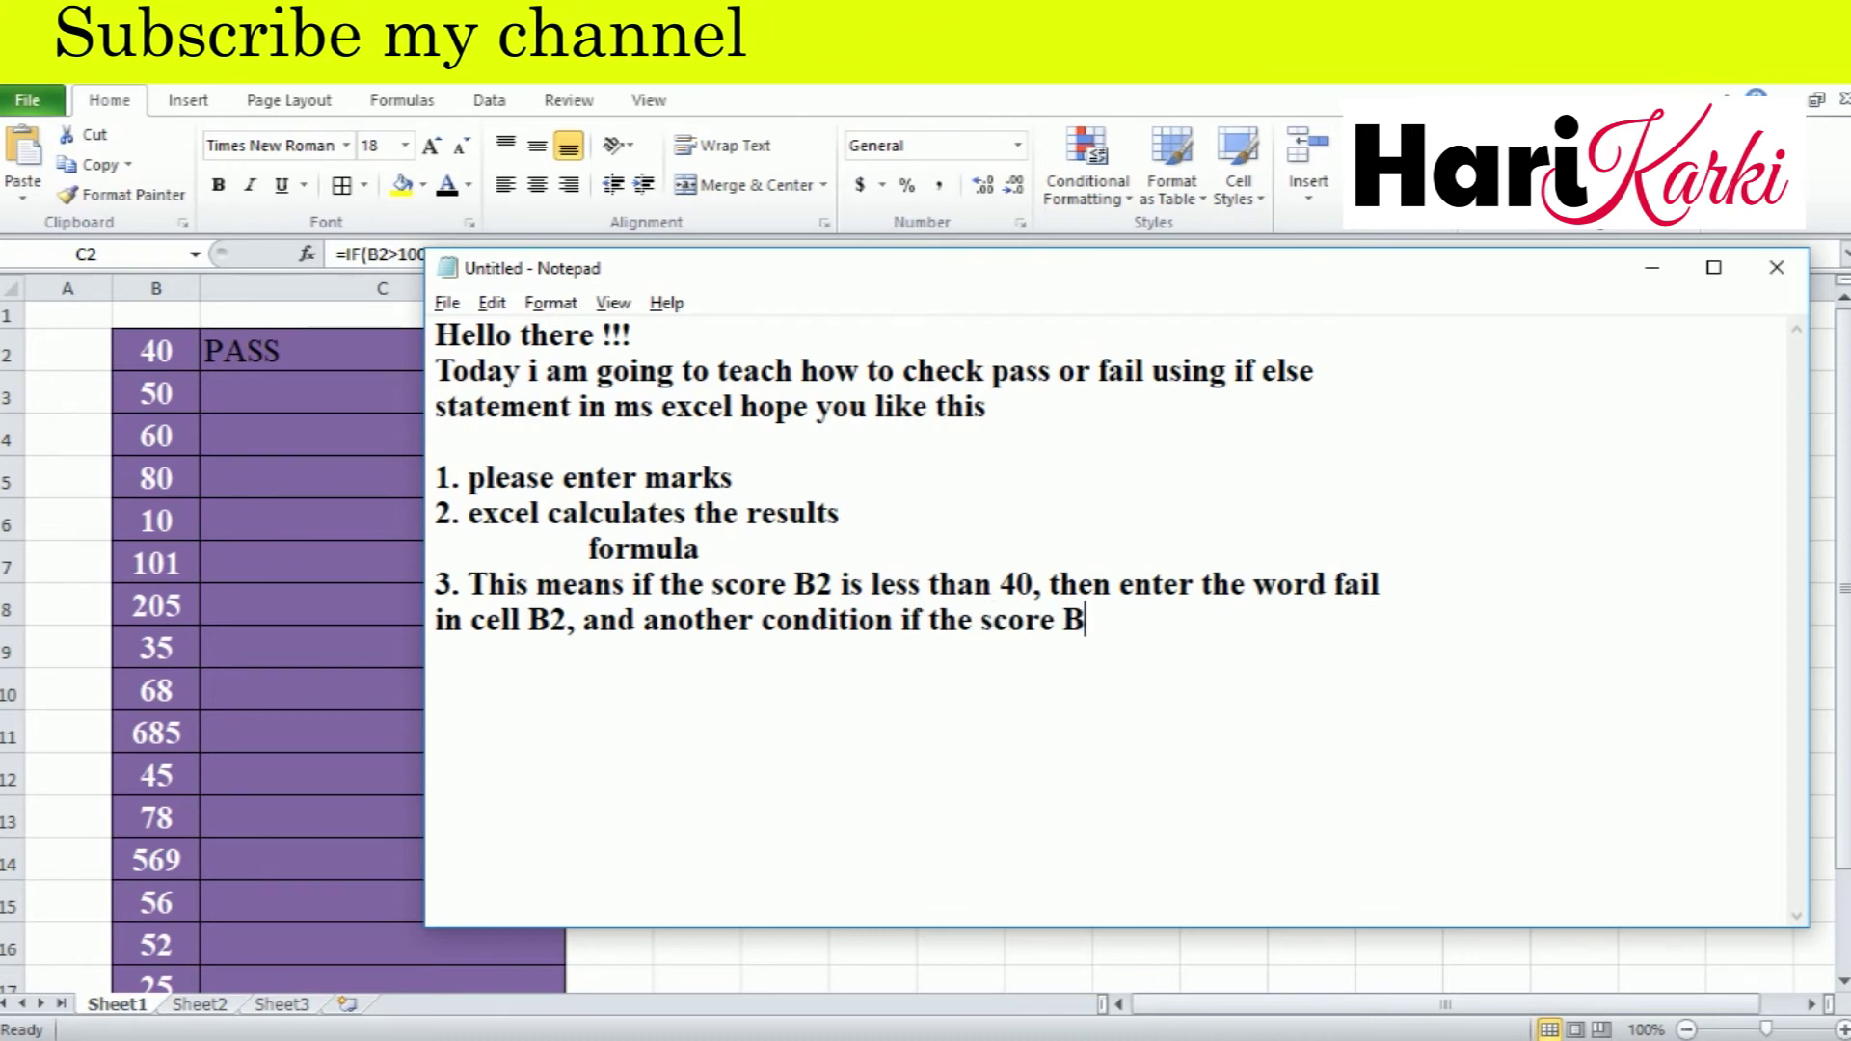
{"action": "type", "text": "2 is more than or equal to "}
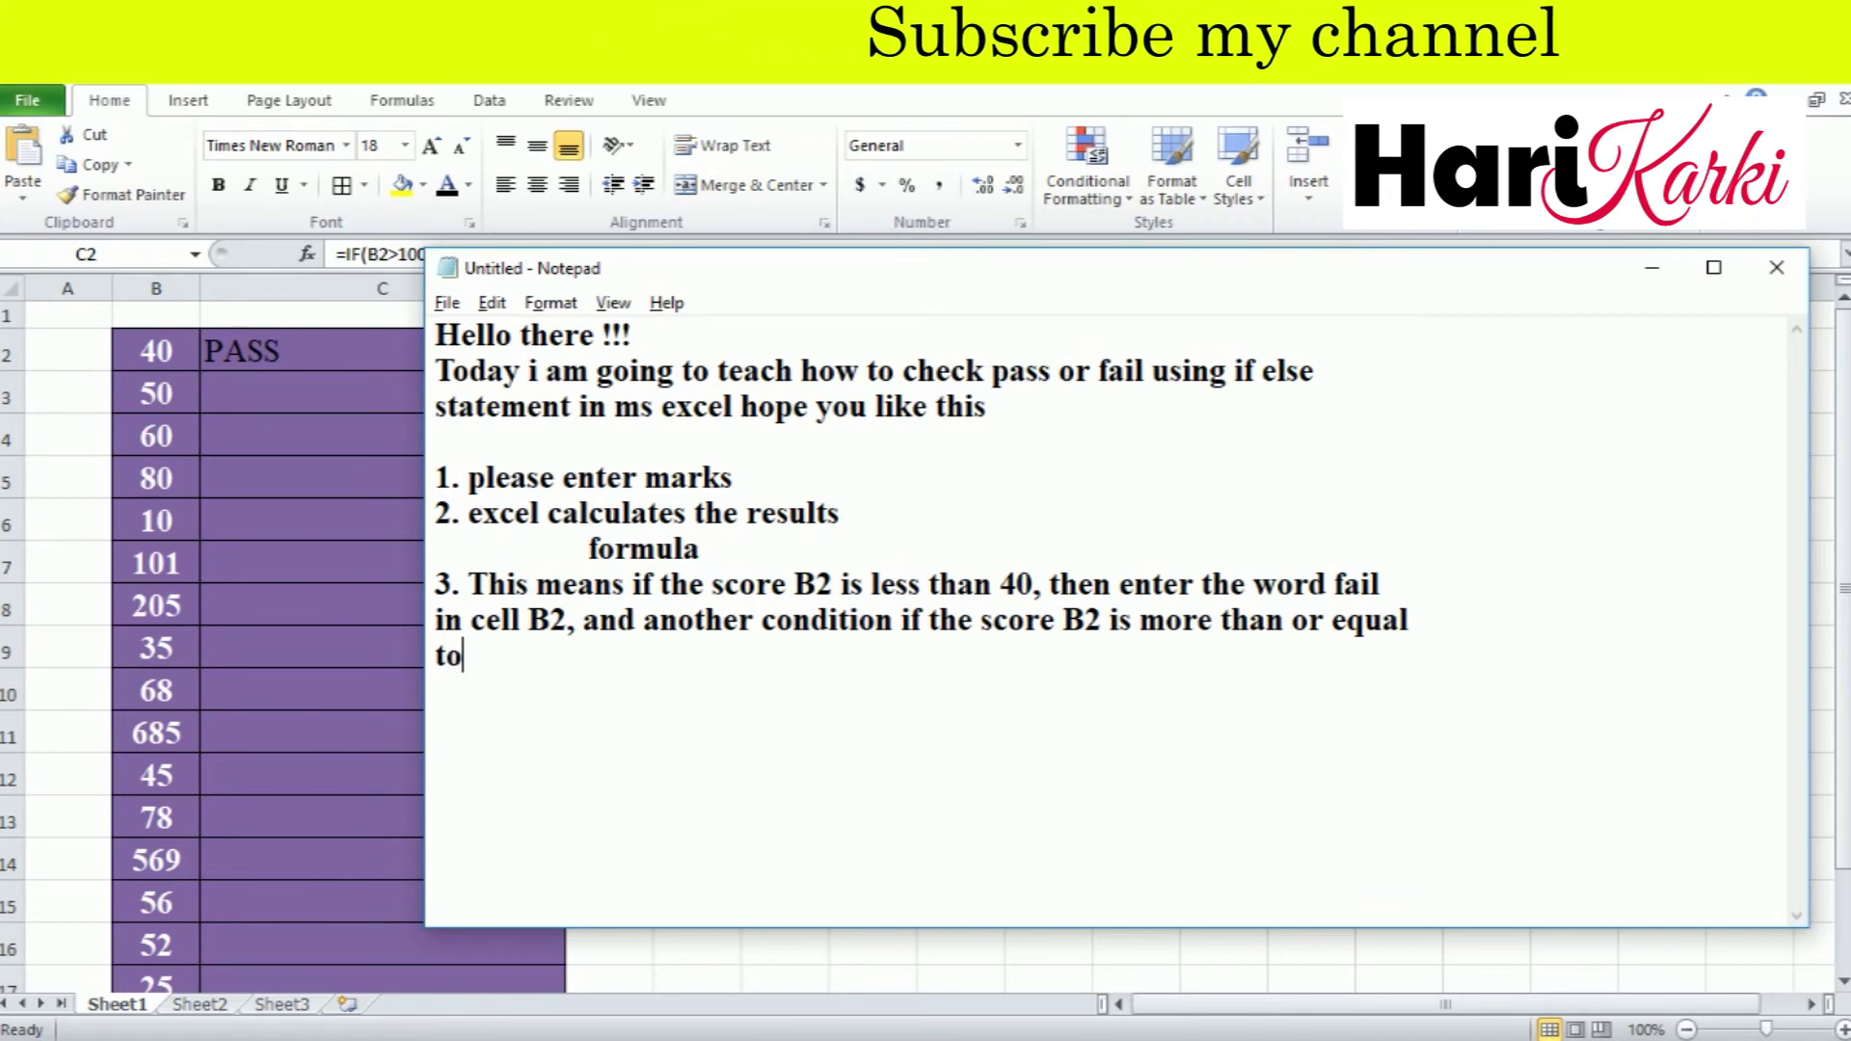
{"action": "type", "text": "40 than pass, and if the score B2 is more "}
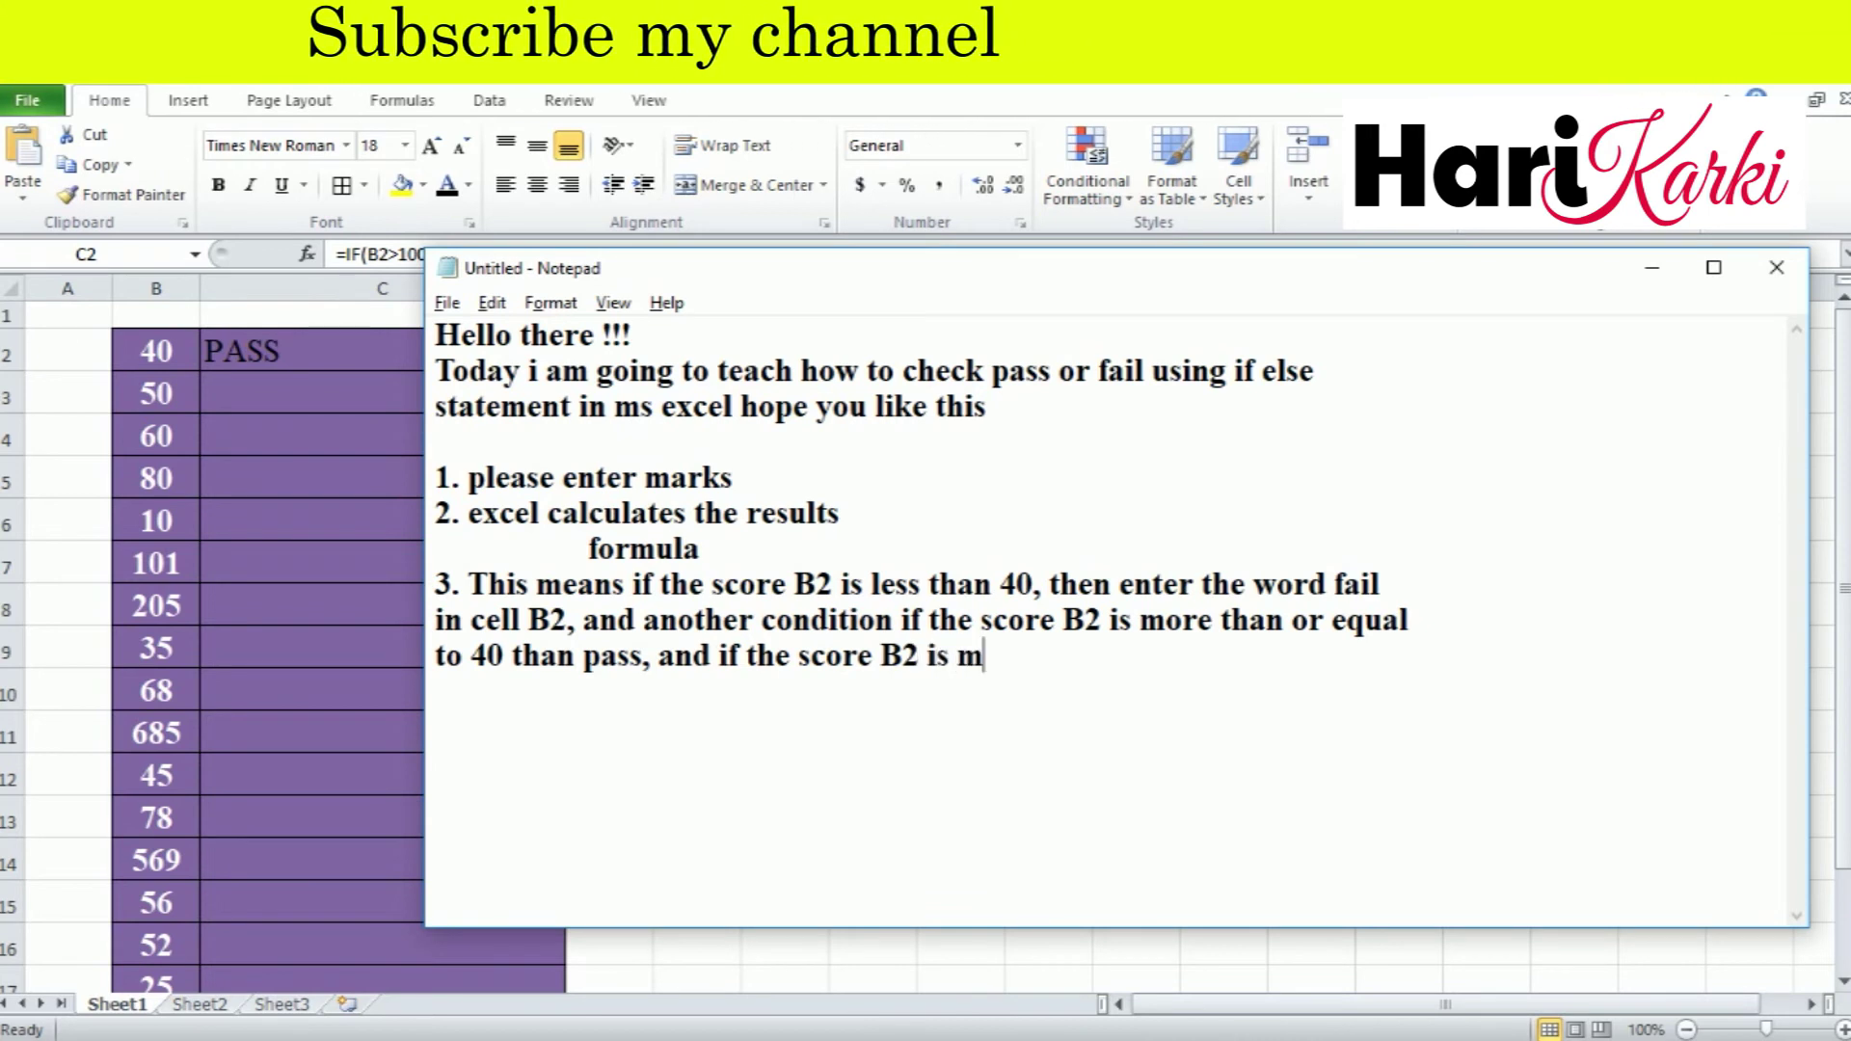
{"action": "type", "text": "than 100"}
{"action": "key", "text": "Return"}
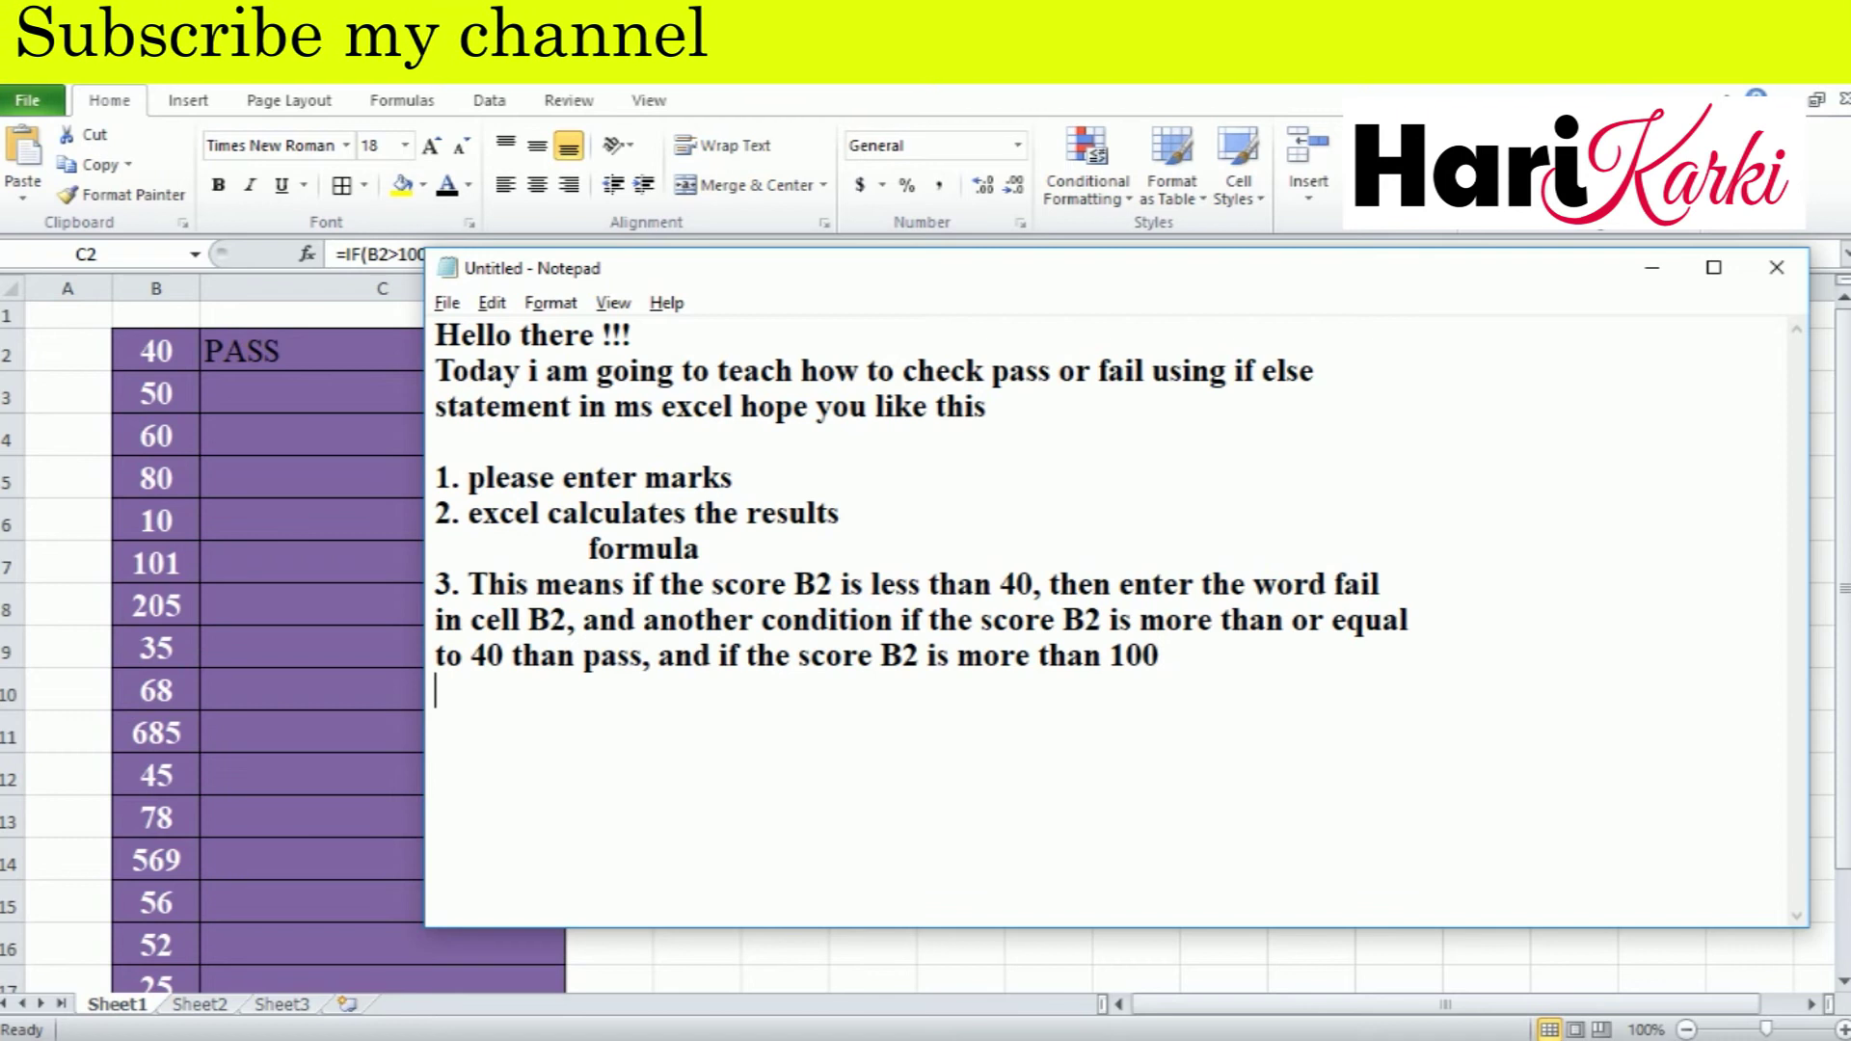
{"action": "type", "text": "than marks enter is w"}
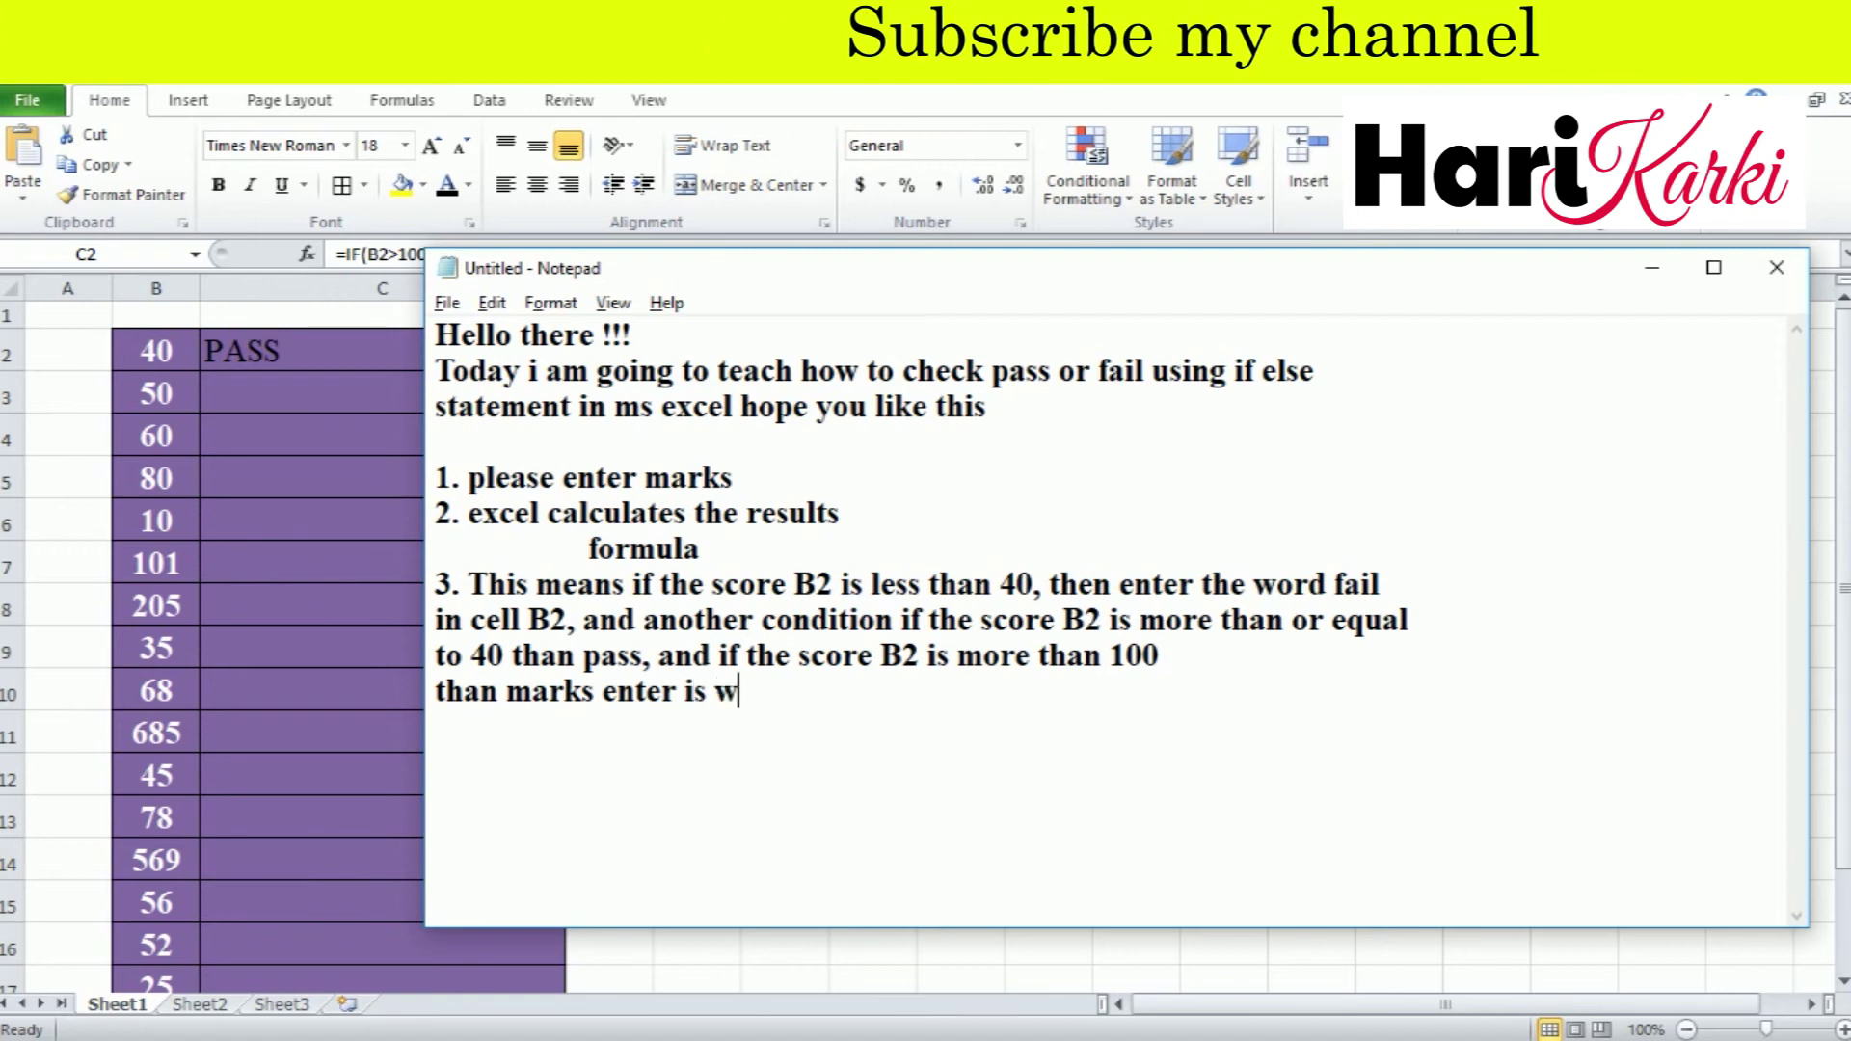
{"action": "type", "text": "rong"}
{"action": "key", "text": "Return"}
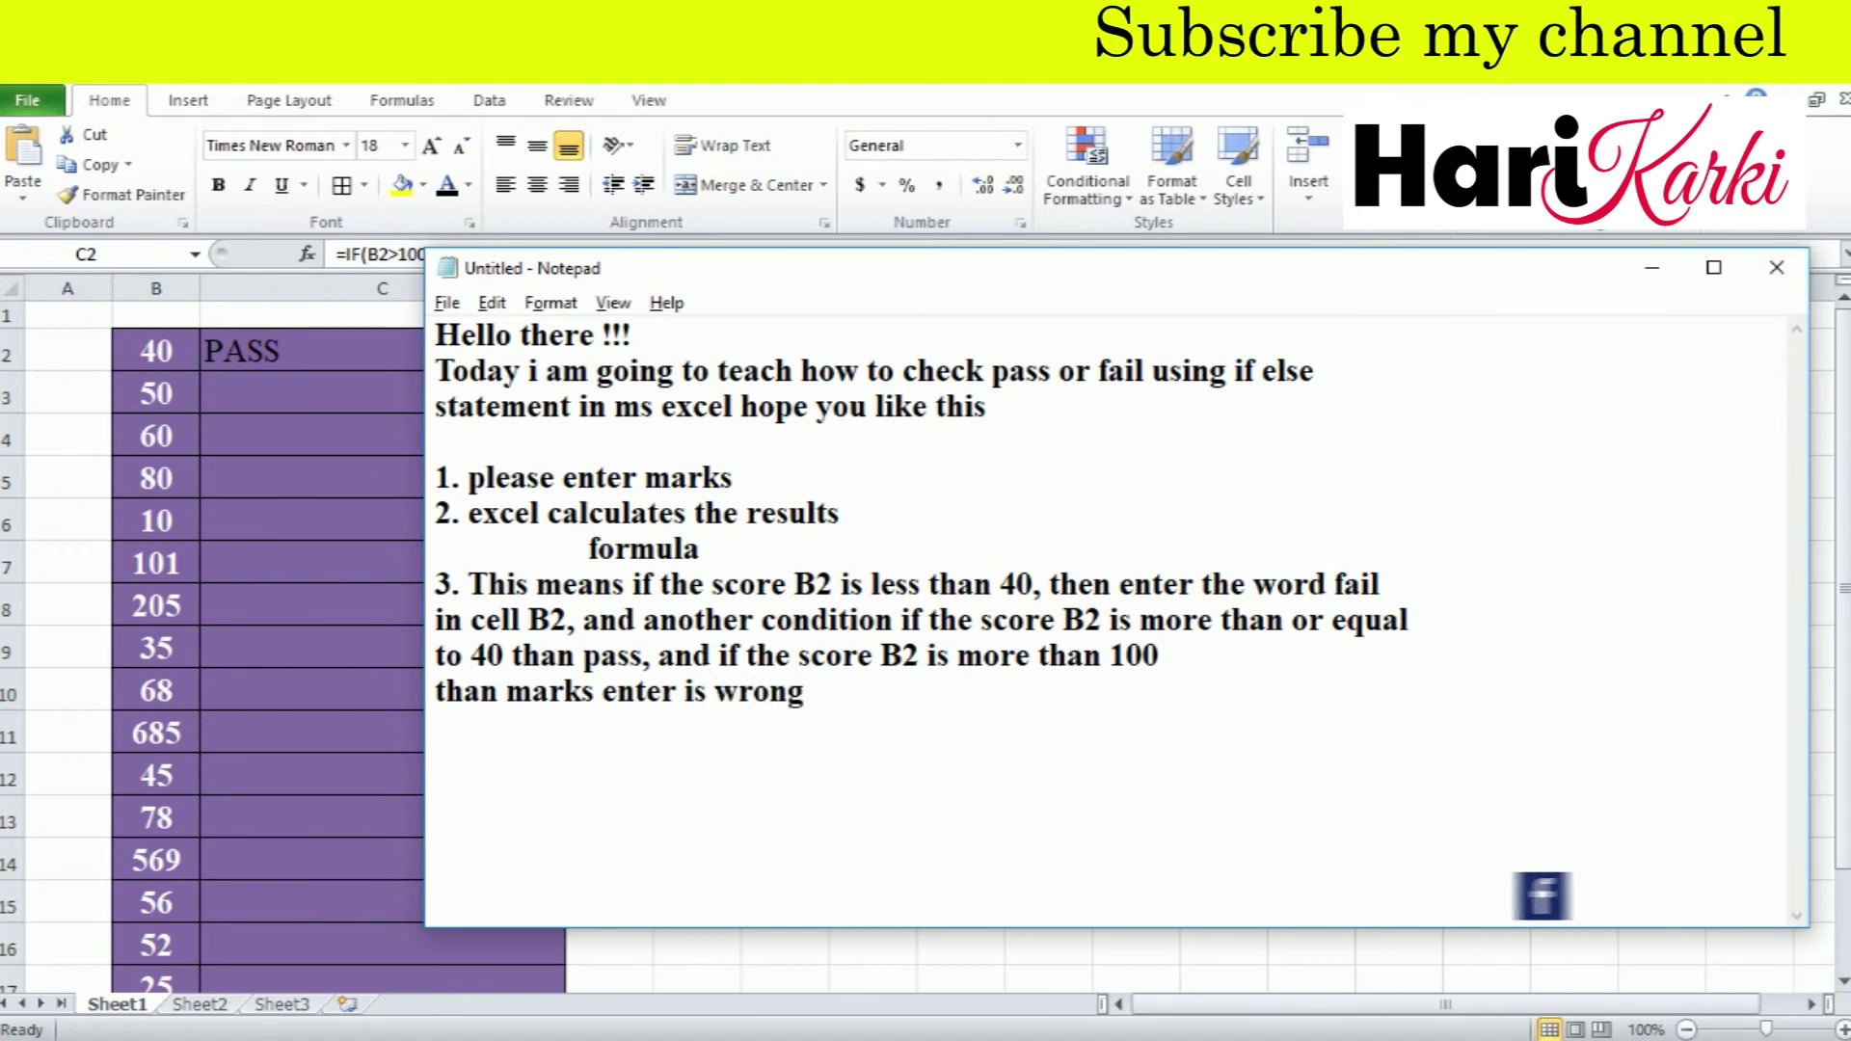
- Replace the stray '3.' with step 4 and add indented condition 1: more than 100
{"action": "type", "text": "3. the"}
{"action": "key", "text": "BackSpace"}
{"action": "key", "text": "BackSpace"}
{"action": "key", "text": "BackSpace"}
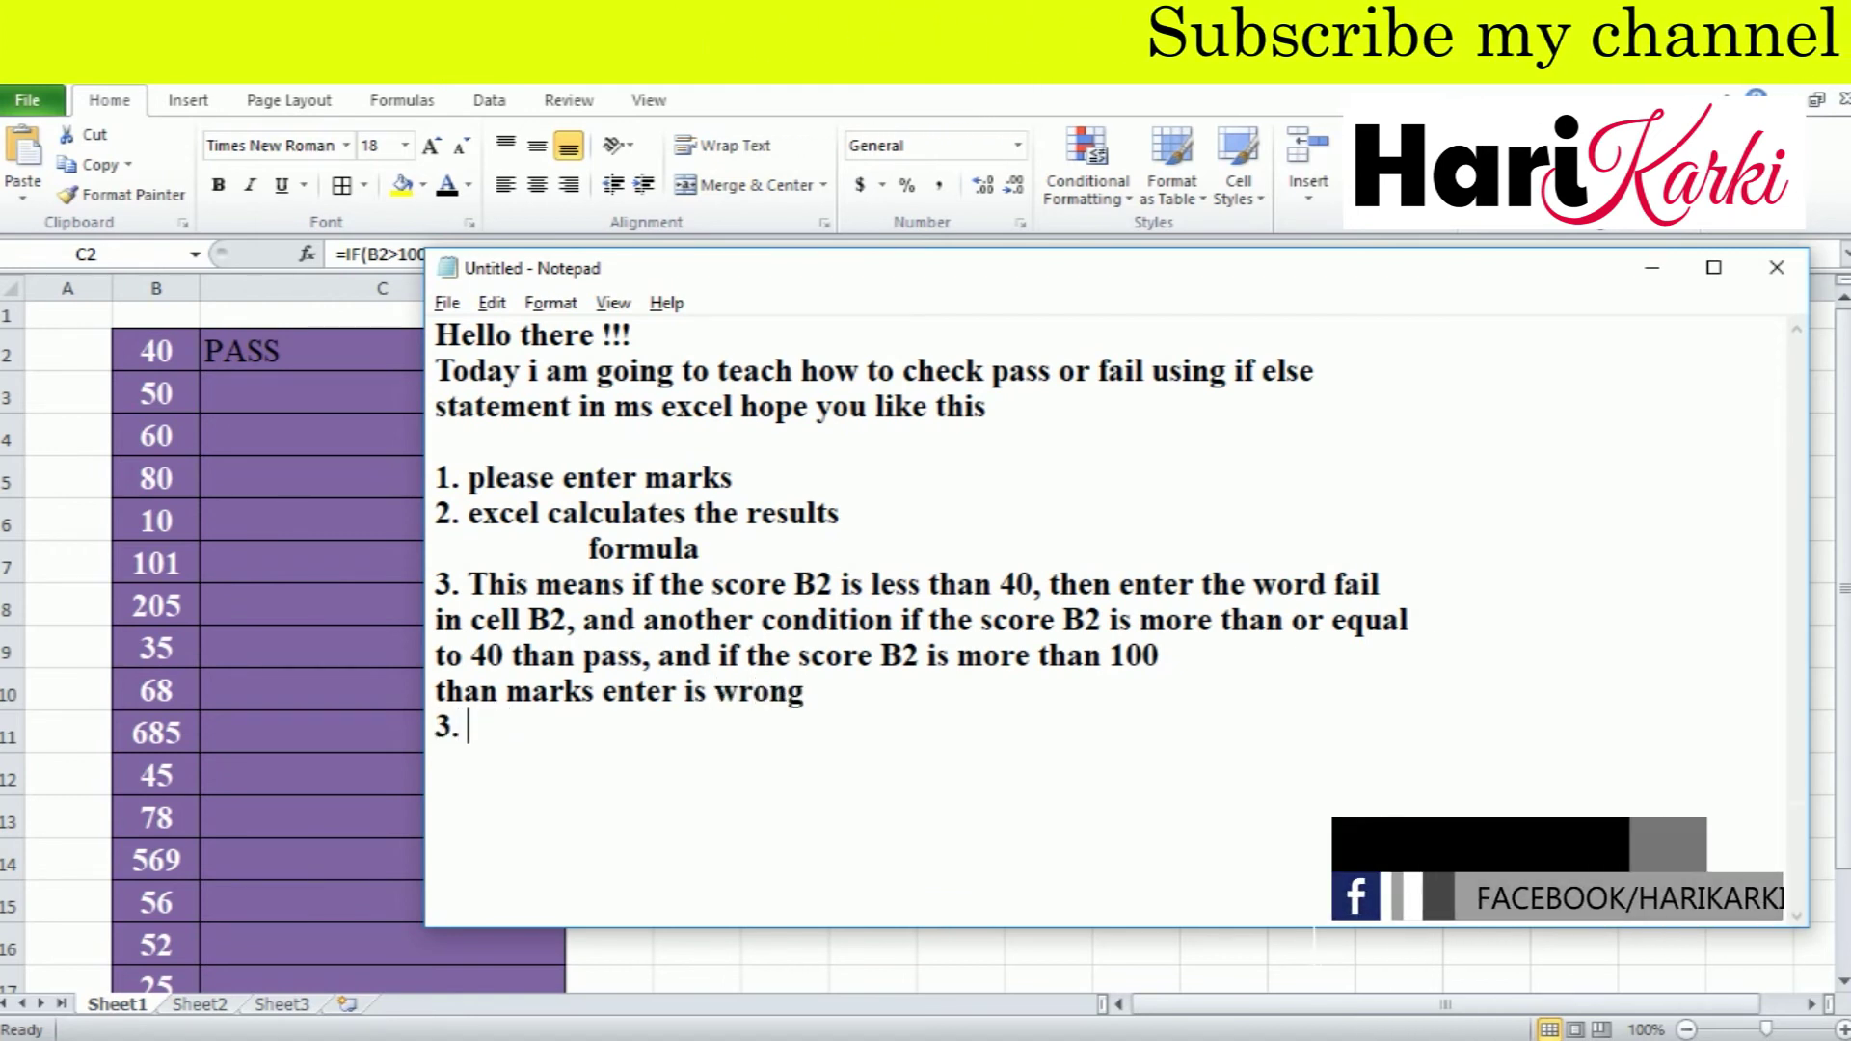
{"action": "key", "text": "BackSpace"}
{"action": "key", "text": "BackSpace"}
{"action": "key", "text": "BackSpace"}
{"action": "type", "text": "4. their is 3 conditions o"}
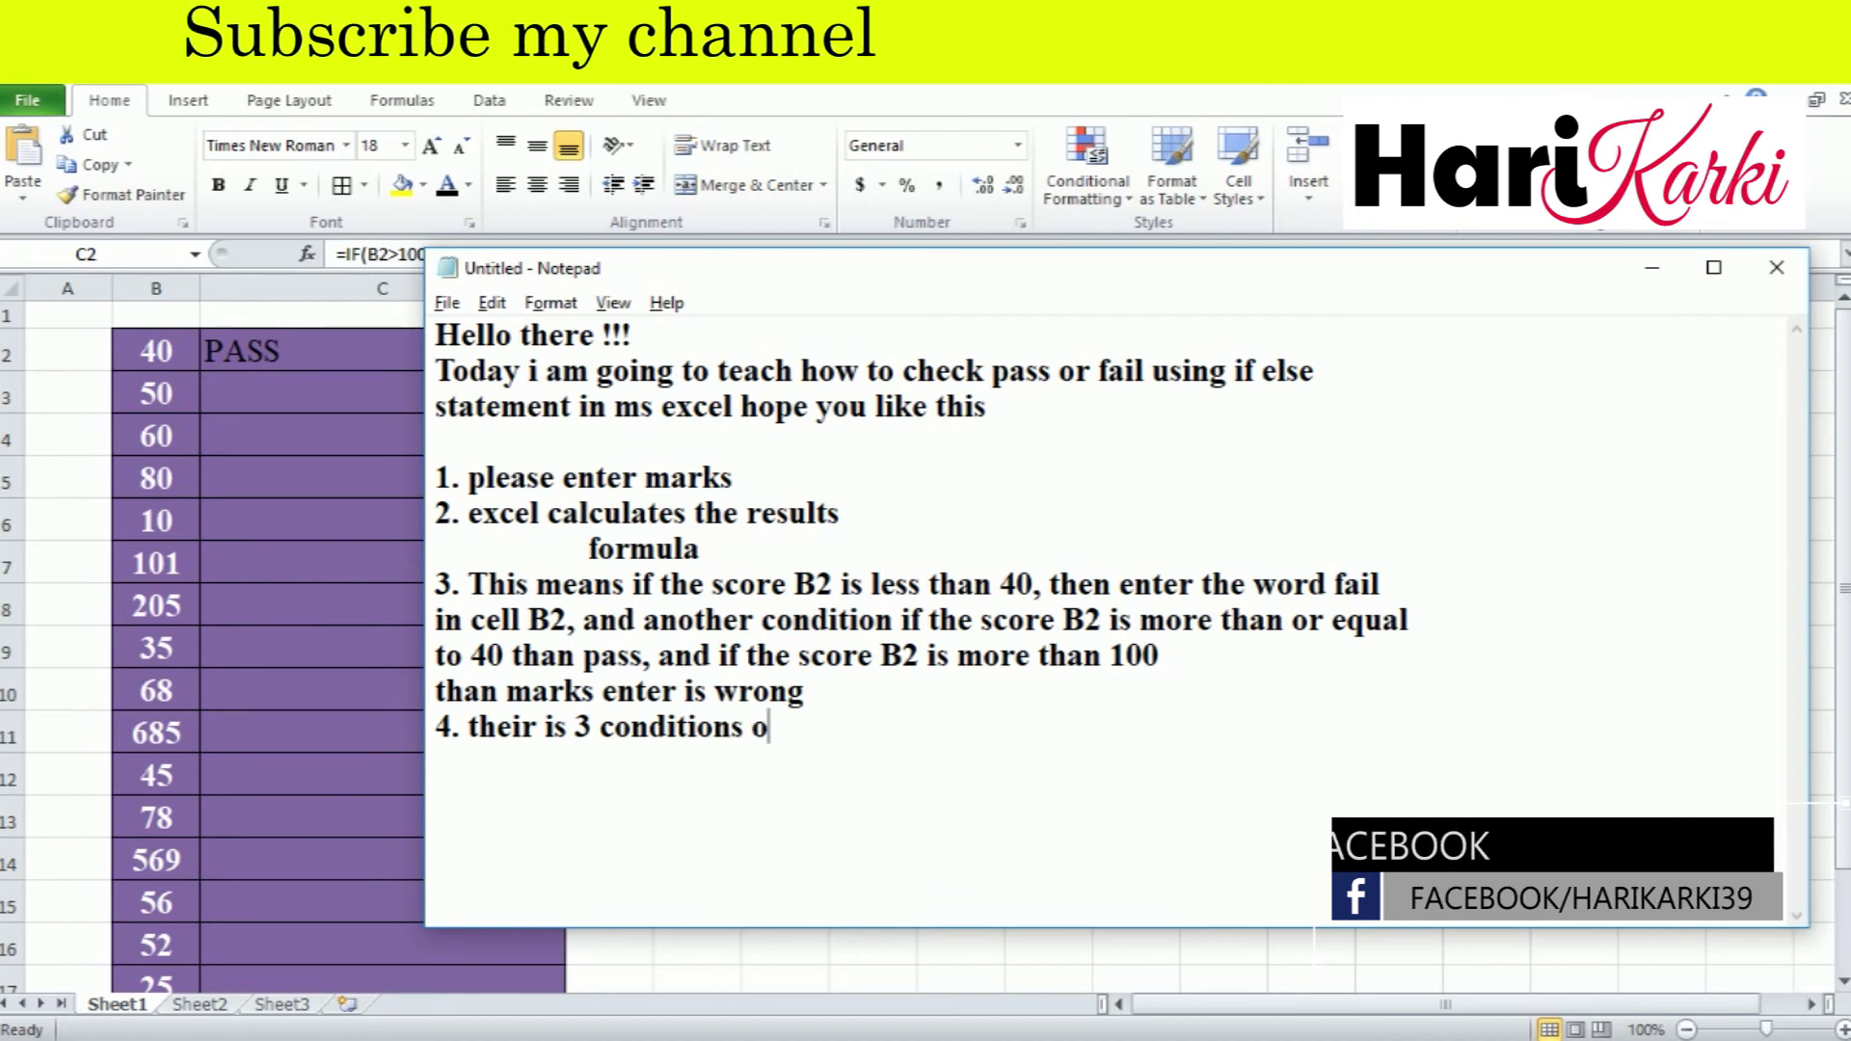
{"action": "key", "text": "BackSpace"}
{"action": "key", "text": "BackSpace"}
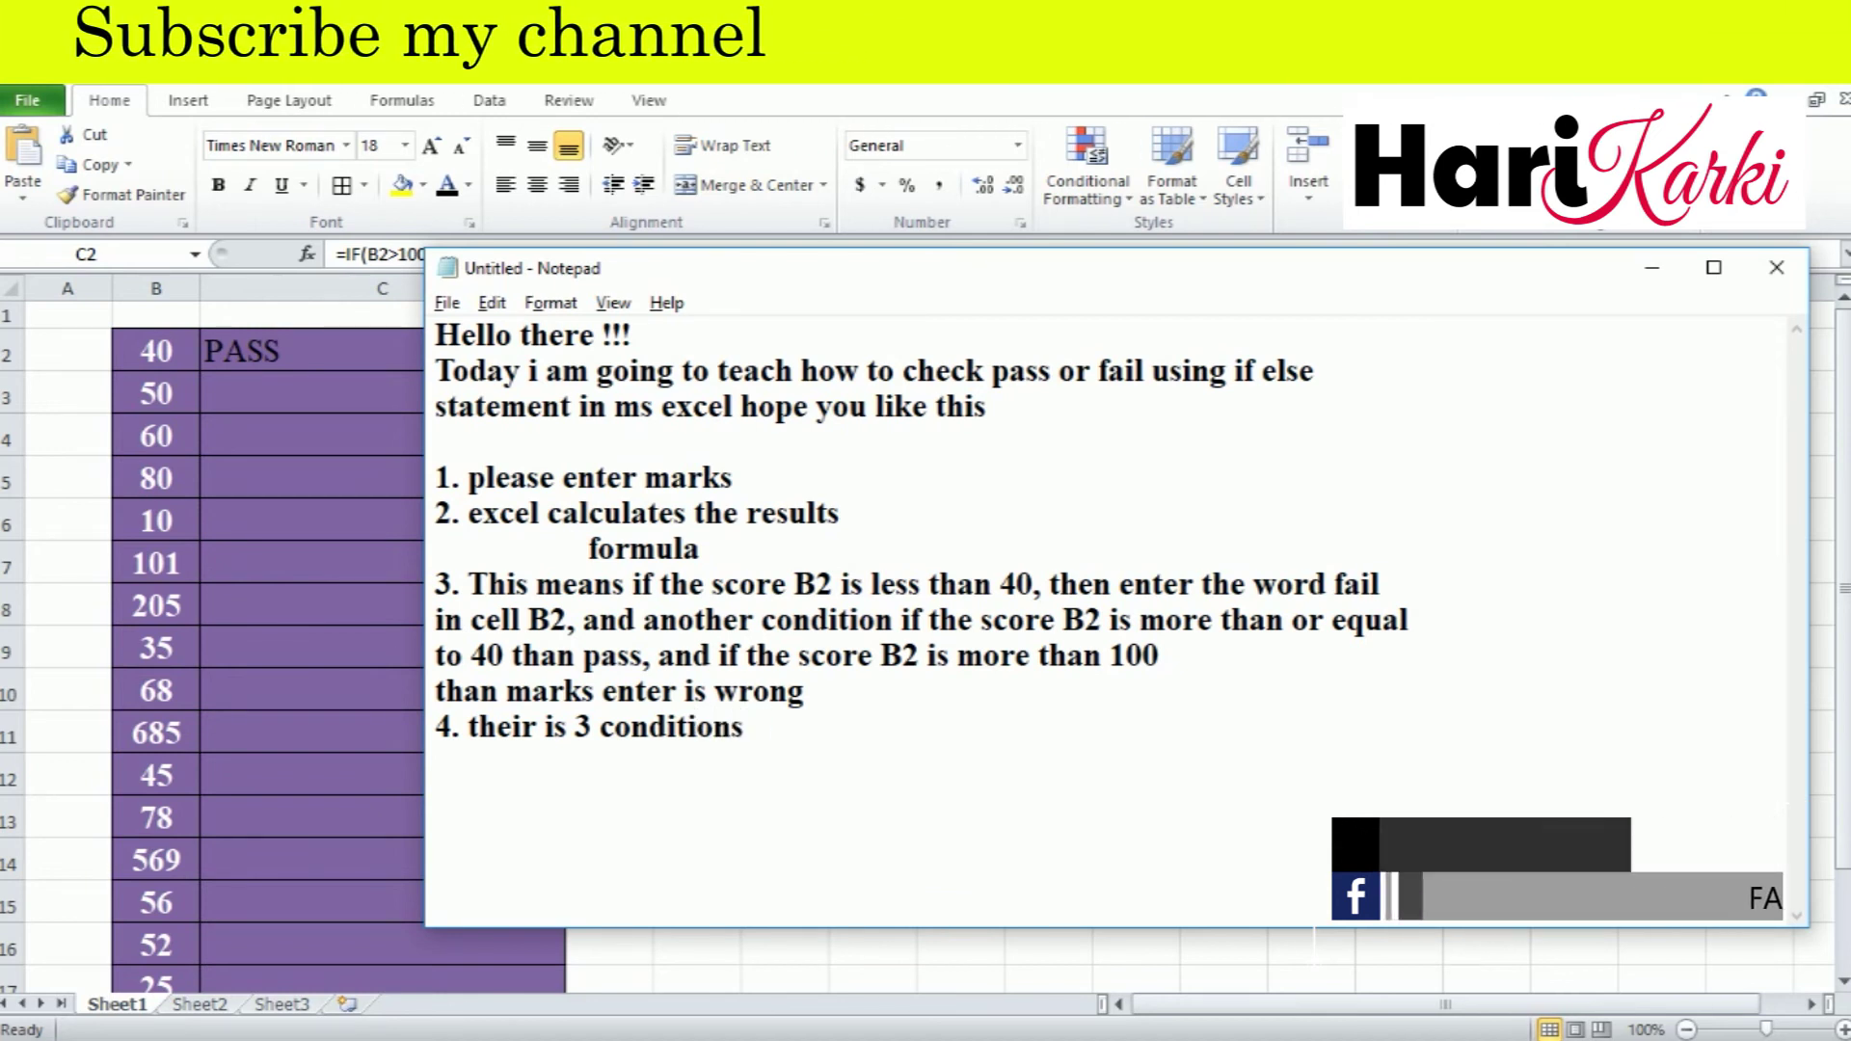
{"action": "key", "text": "Return"}
{"action": "key", "text": "Tab"}
{"action": "key", "text": "Tab"}
{"action": "type", "text": "1"}
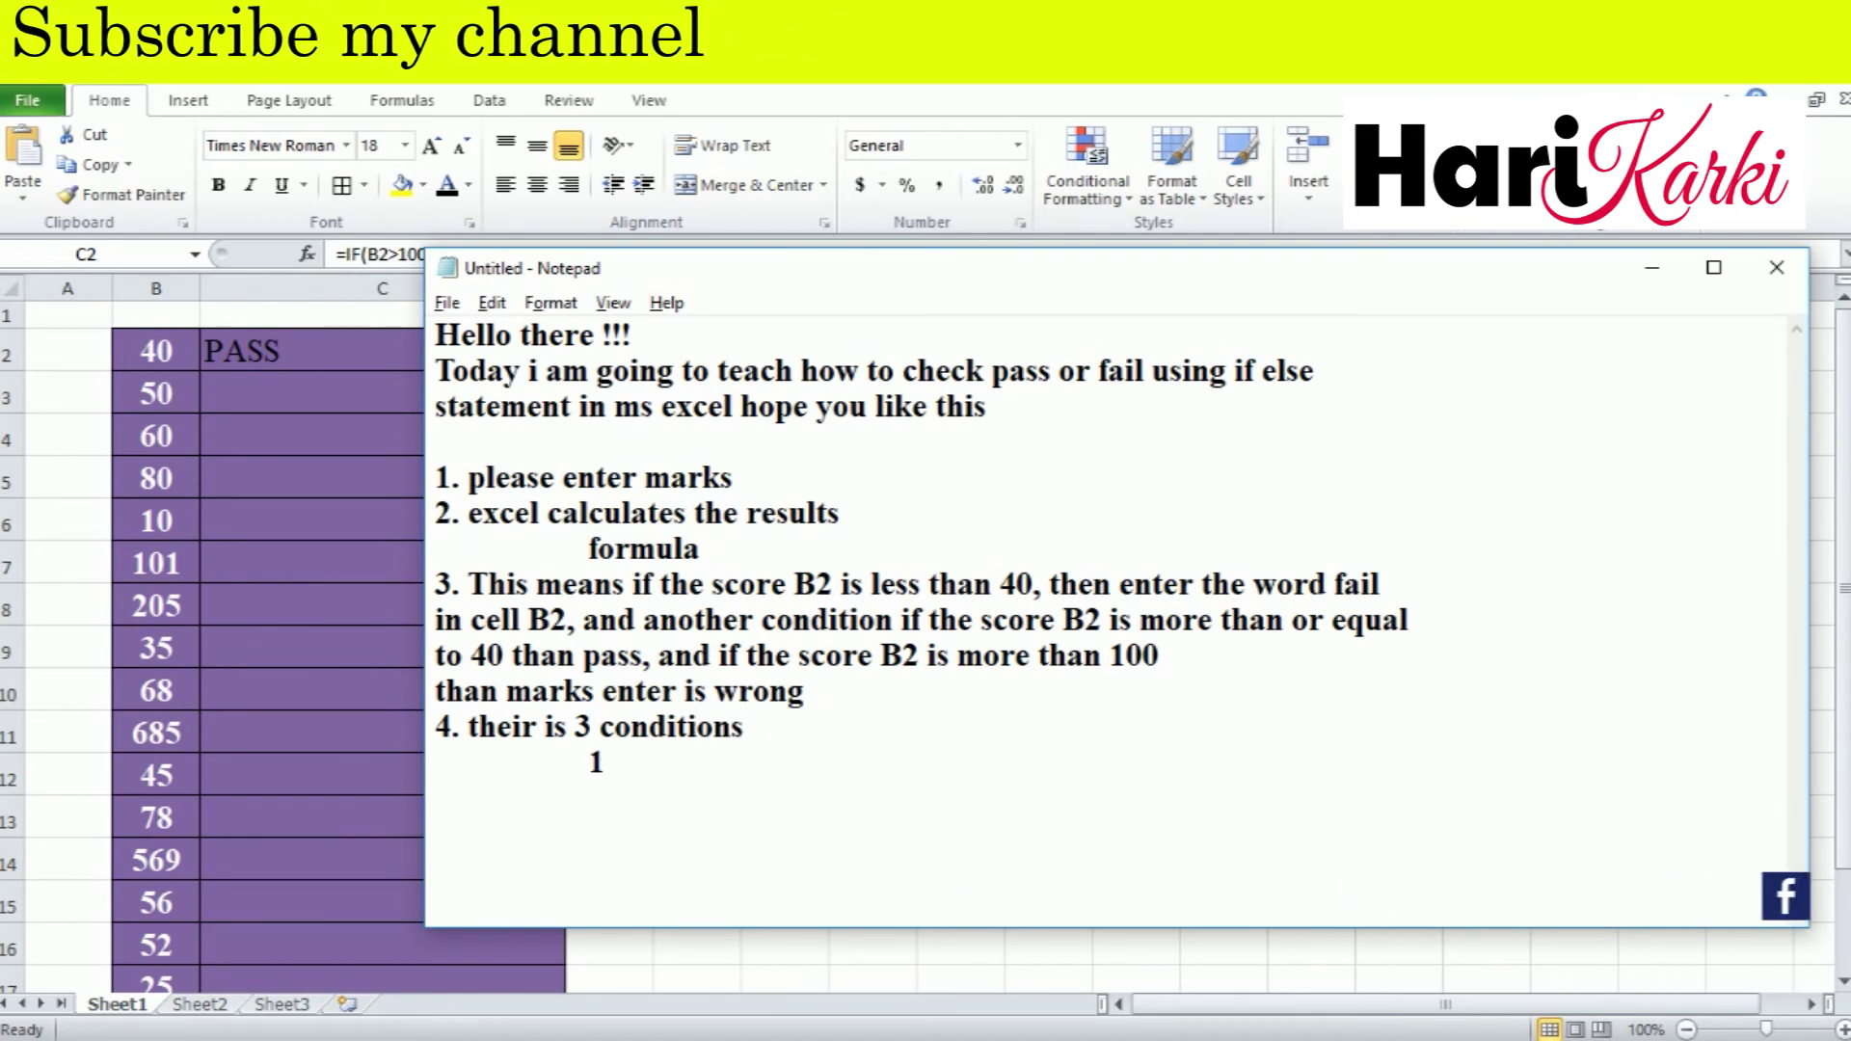
{"action": "type", "text": "f"}
{"action": "key", "text": "BackSpace"}
{"action": "key", "text": "BackSpace"}
{"action": "key", "text": "BackSpace"}
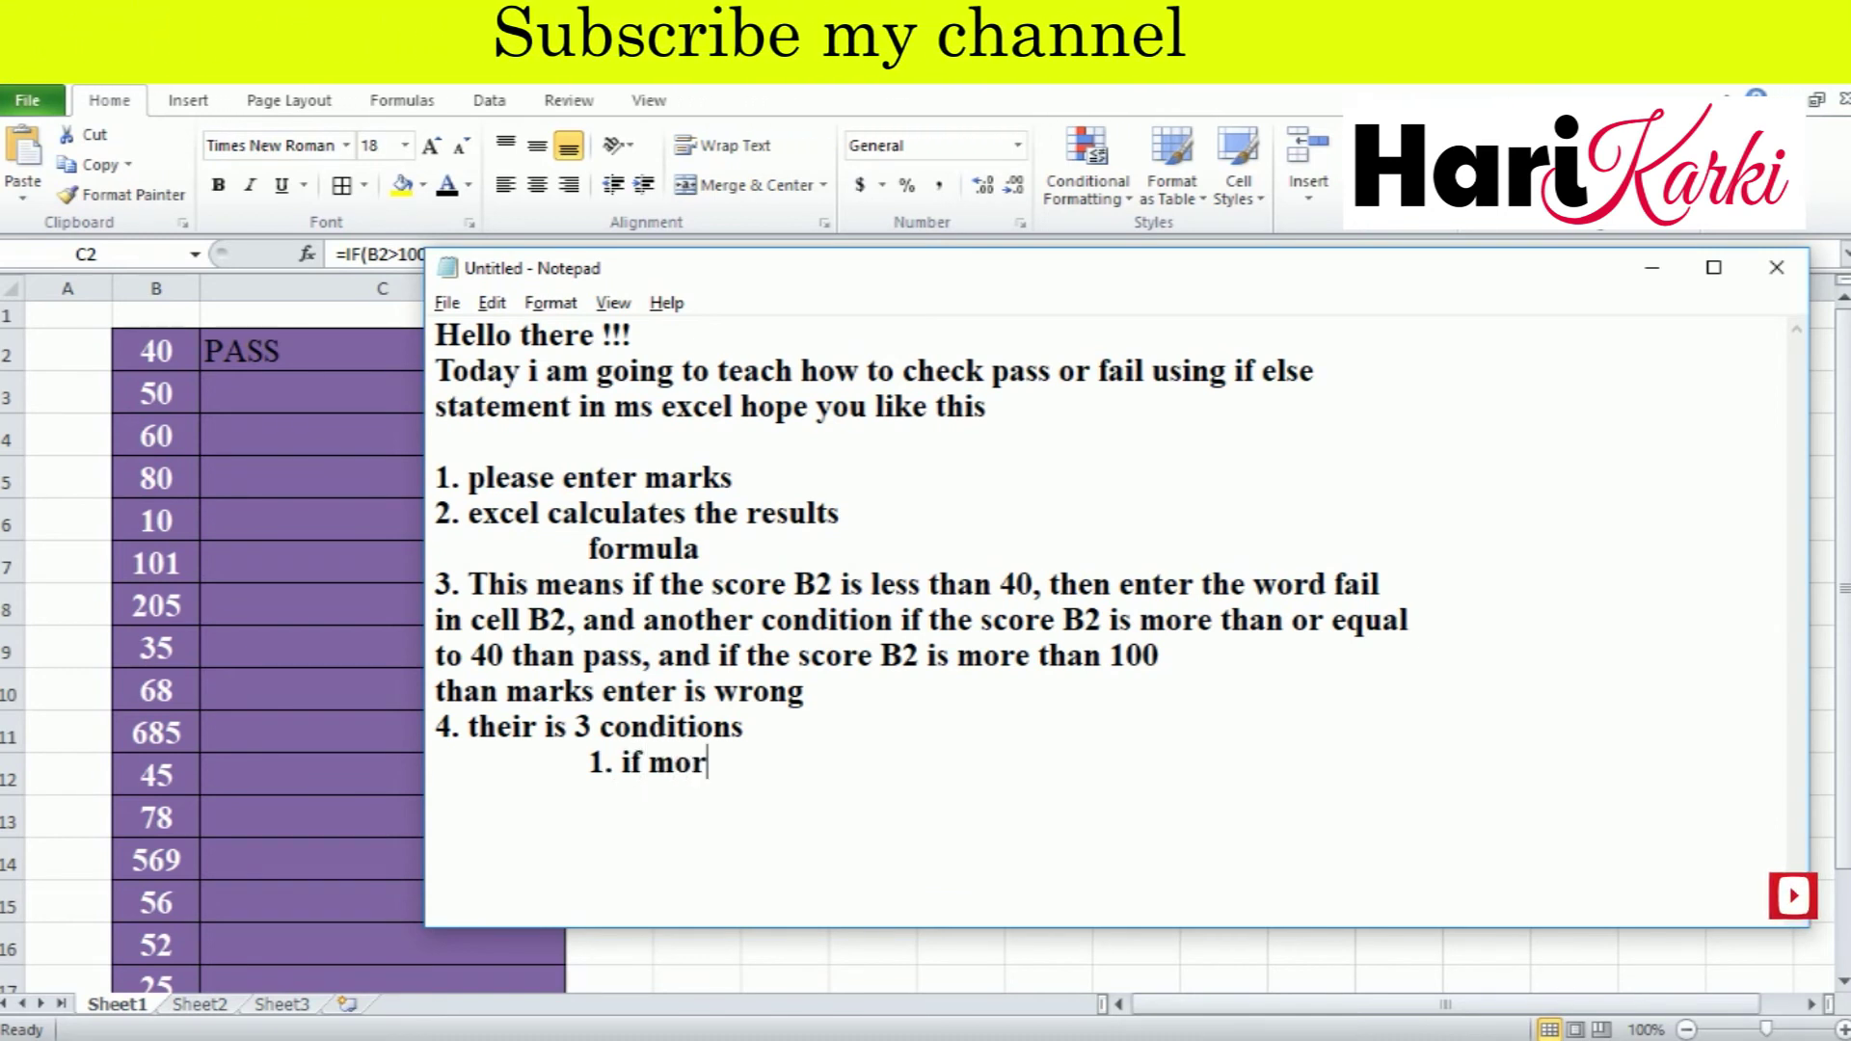
{"action": "type", "text": "e than 100"}
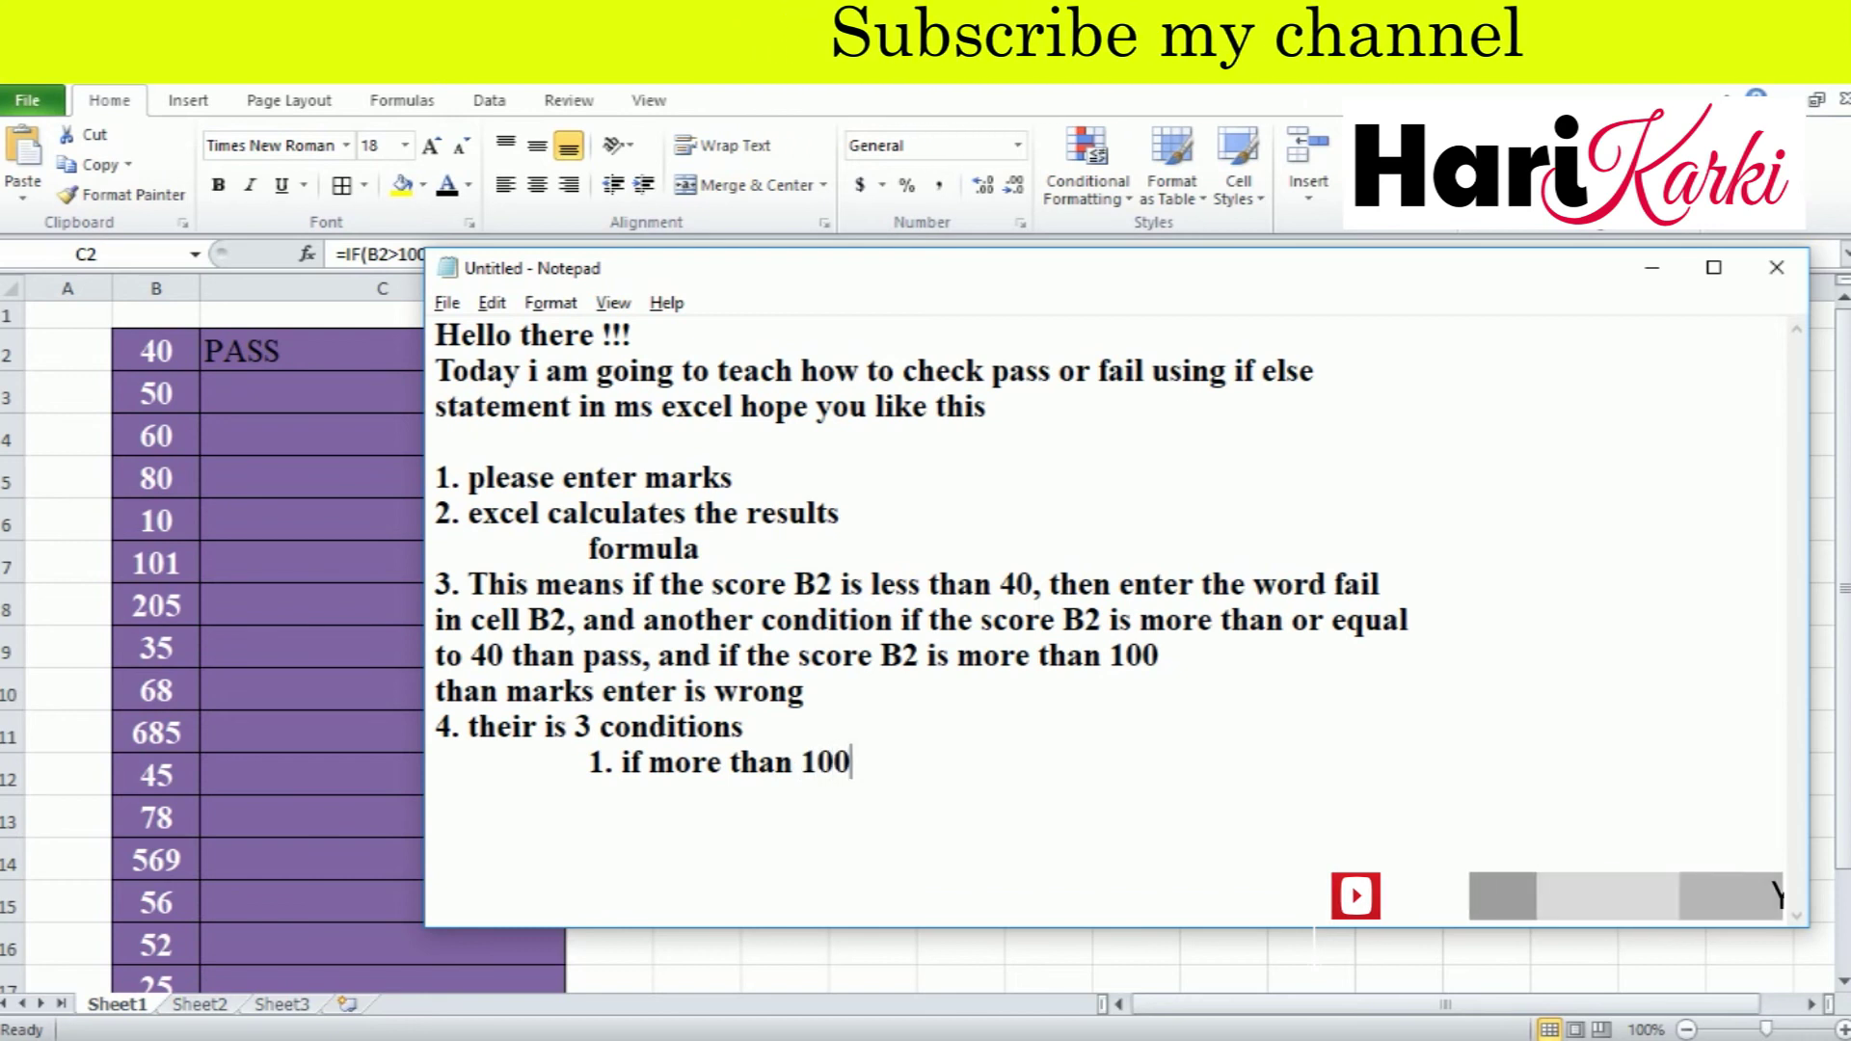
{"action": "type", "text": "0"}
{"action": "key", "text": "BackSpace"}
- Add indented conditions 2, more than or equal to 40, and 3, less than 40
{"action": "key", "text": "Return"}
{"action": "key", "text": "Tab"}
{"action": "key", "text": "Tab"}
{"action": "type", "text": "2. if m"}
{"action": "key", "text": "BackSpace"}
{"action": "type", "text": "m"}
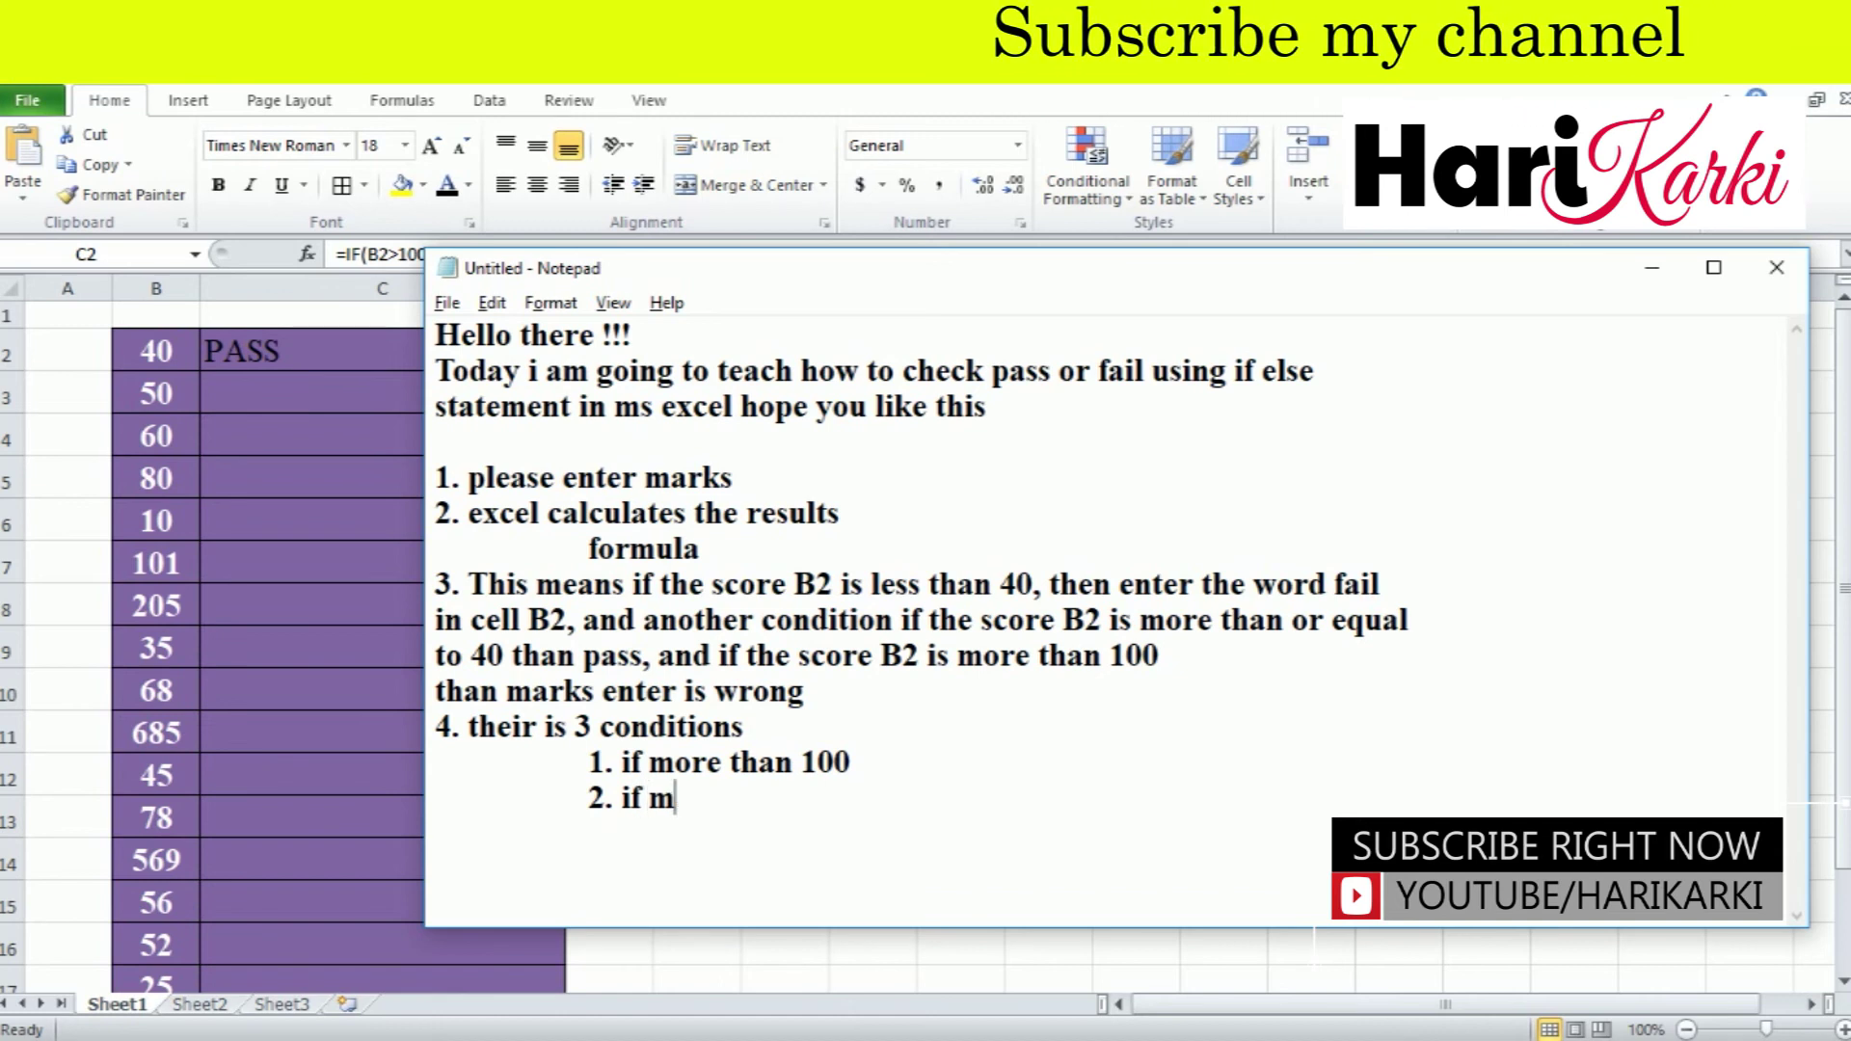
{"action": "type", "text": "ore than or e"}
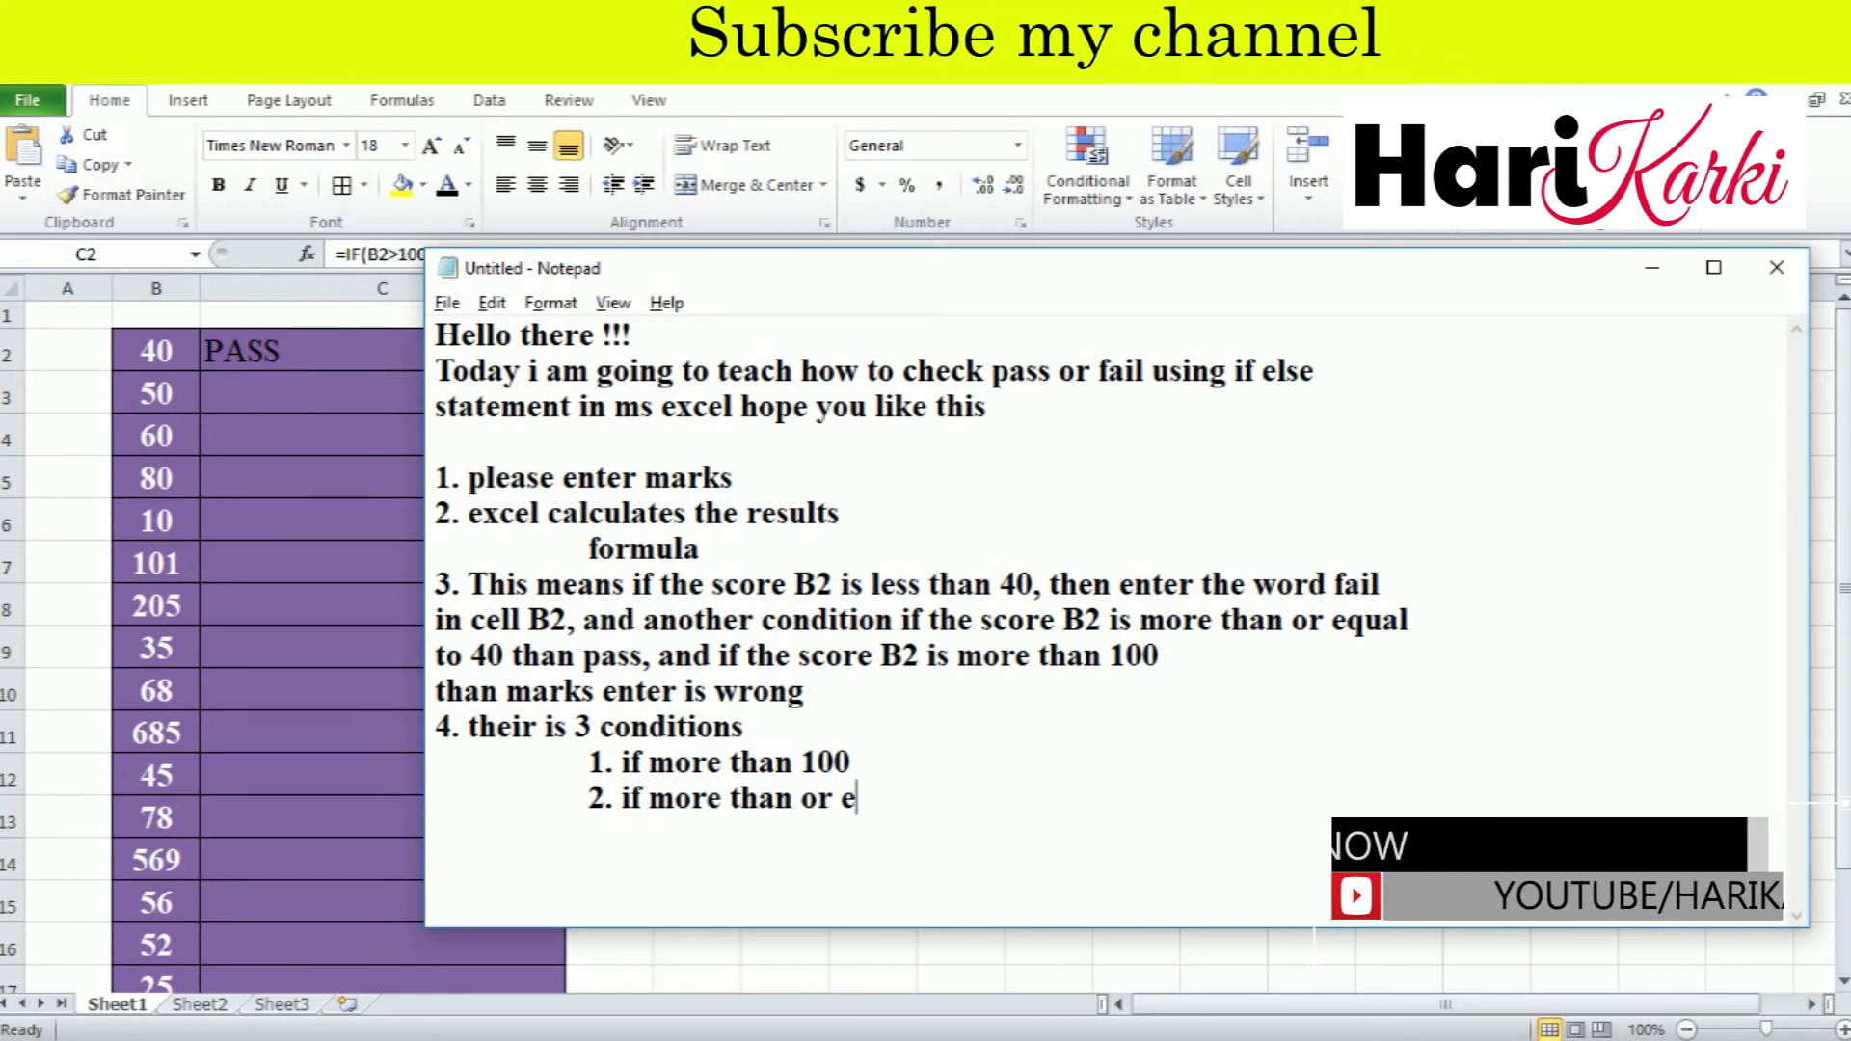
{"action": "type", "text": "qual to 40"}
{"action": "key", "text": "Return"}
{"action": "key", "text": "Tab"}
{"action": "key", "text": "Tab"}
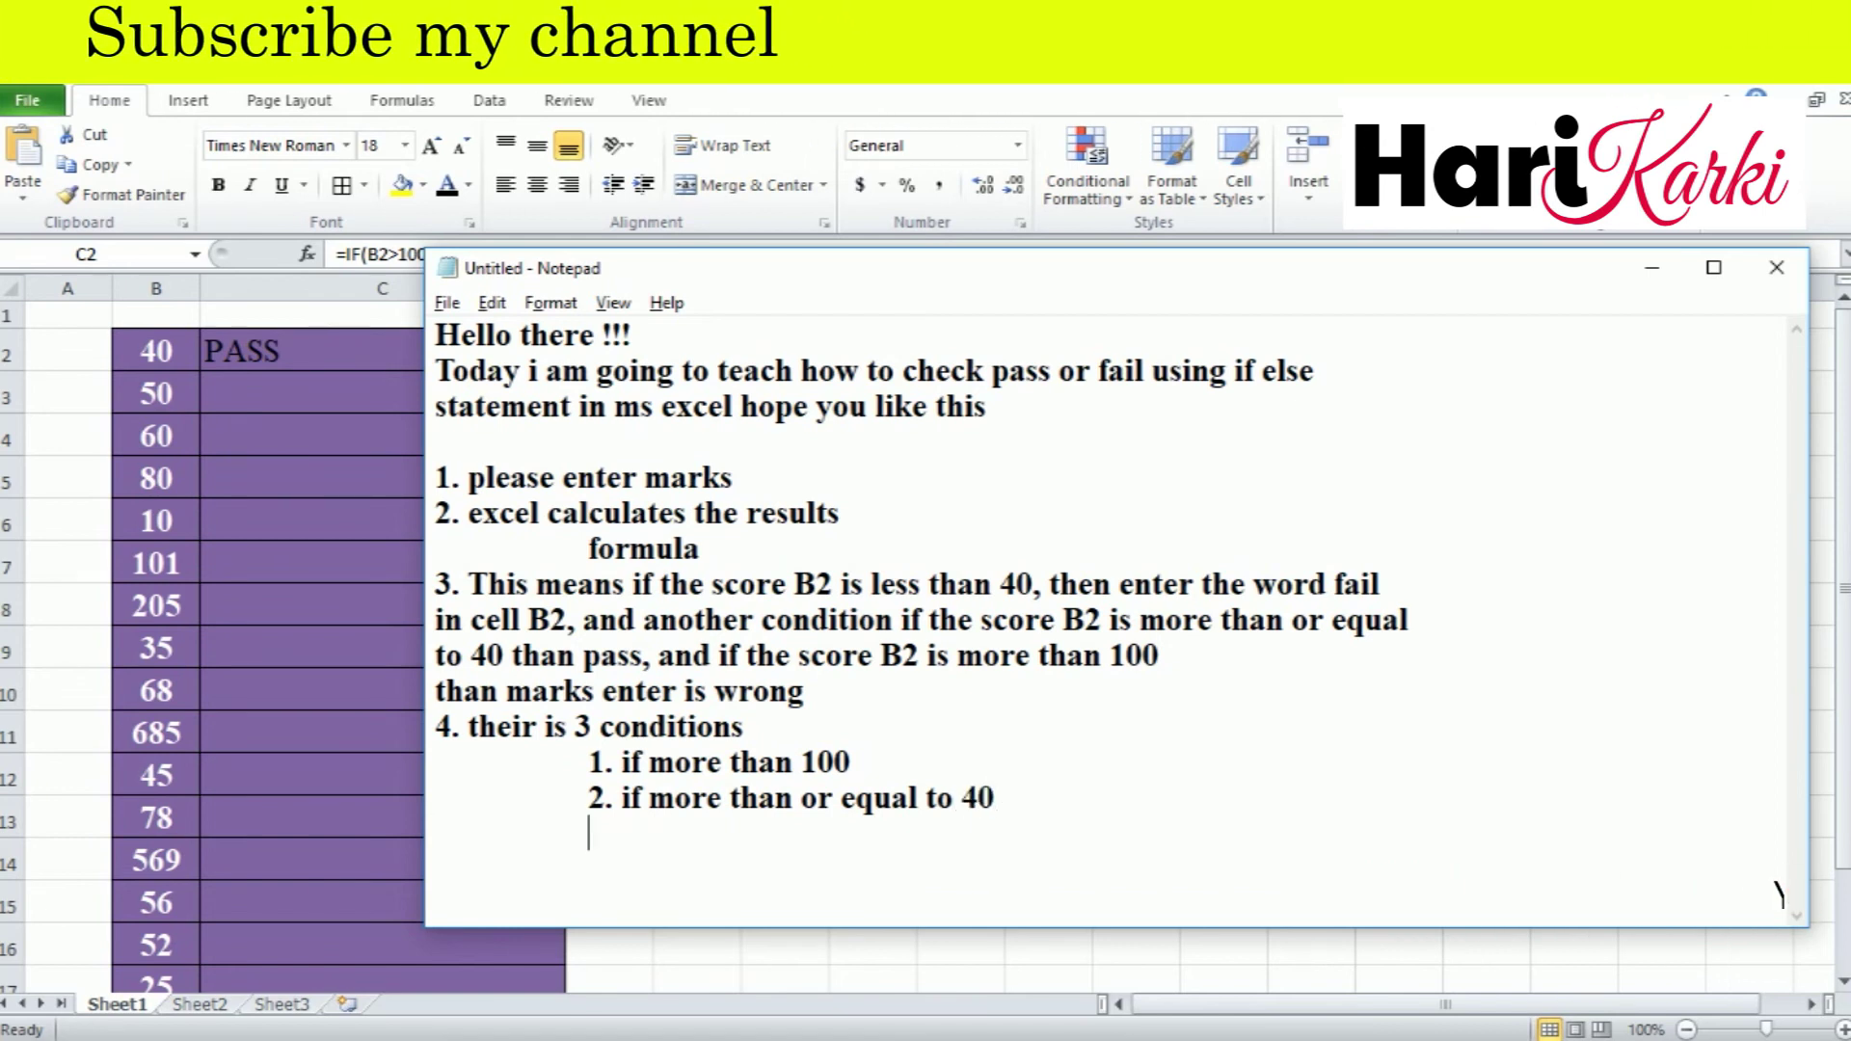
{"action": "type", "text": "3. if less than 40"}
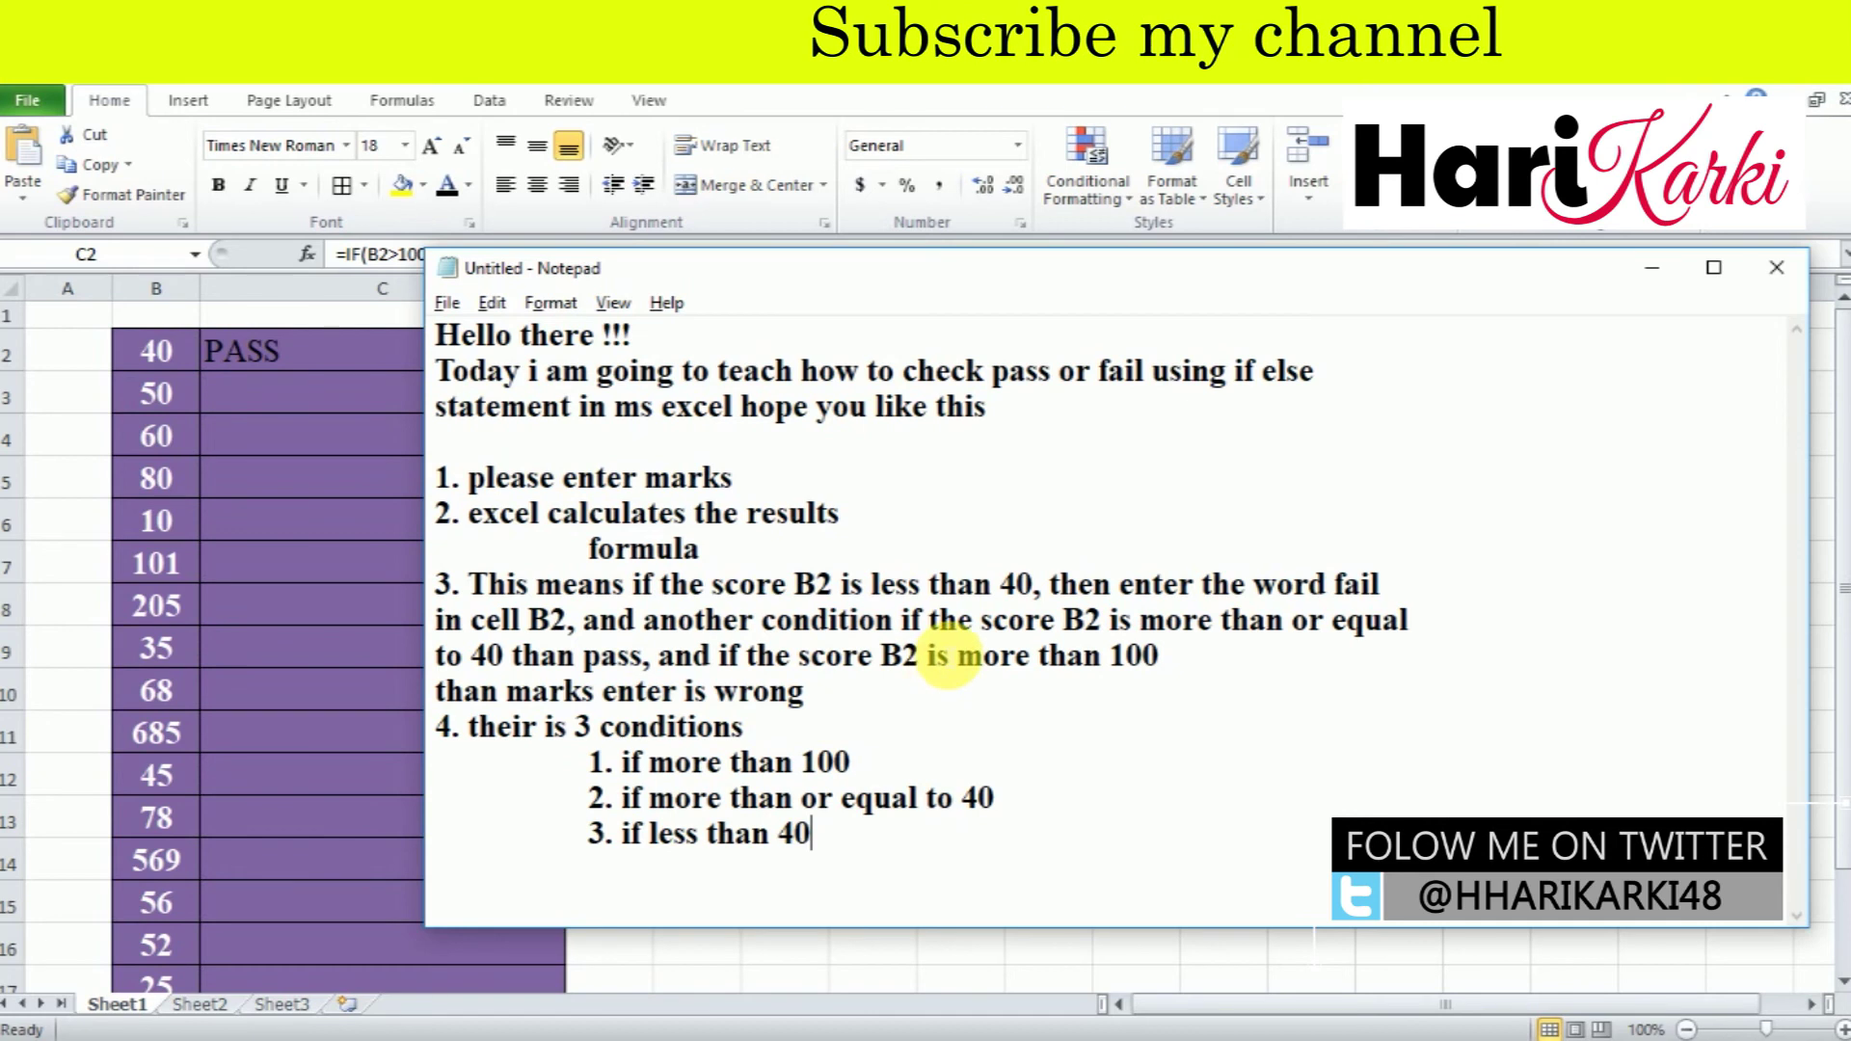
- Append results '= marks enter is wrong', '= pass', '= fail', then start step 5 on filling down
{"action": "left_click", "coordinate": [896, 766]}
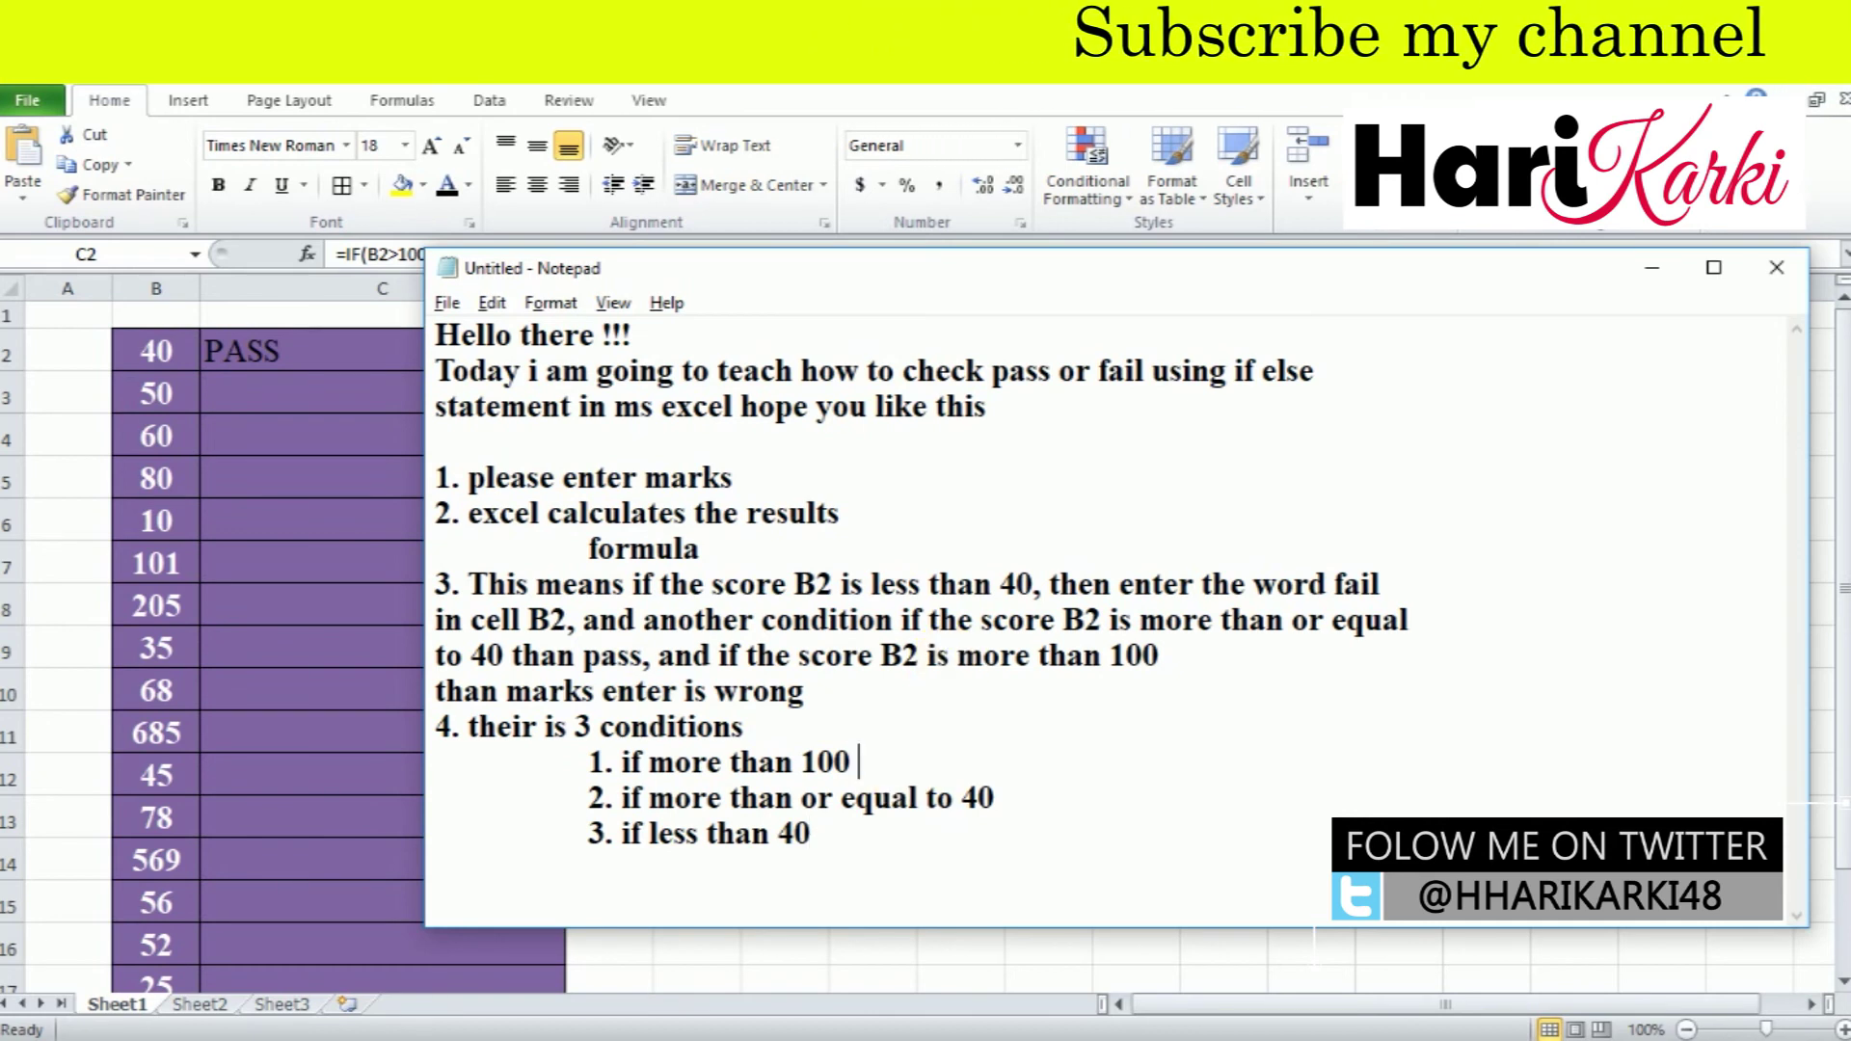
{"action": "type", "text": "marks "}
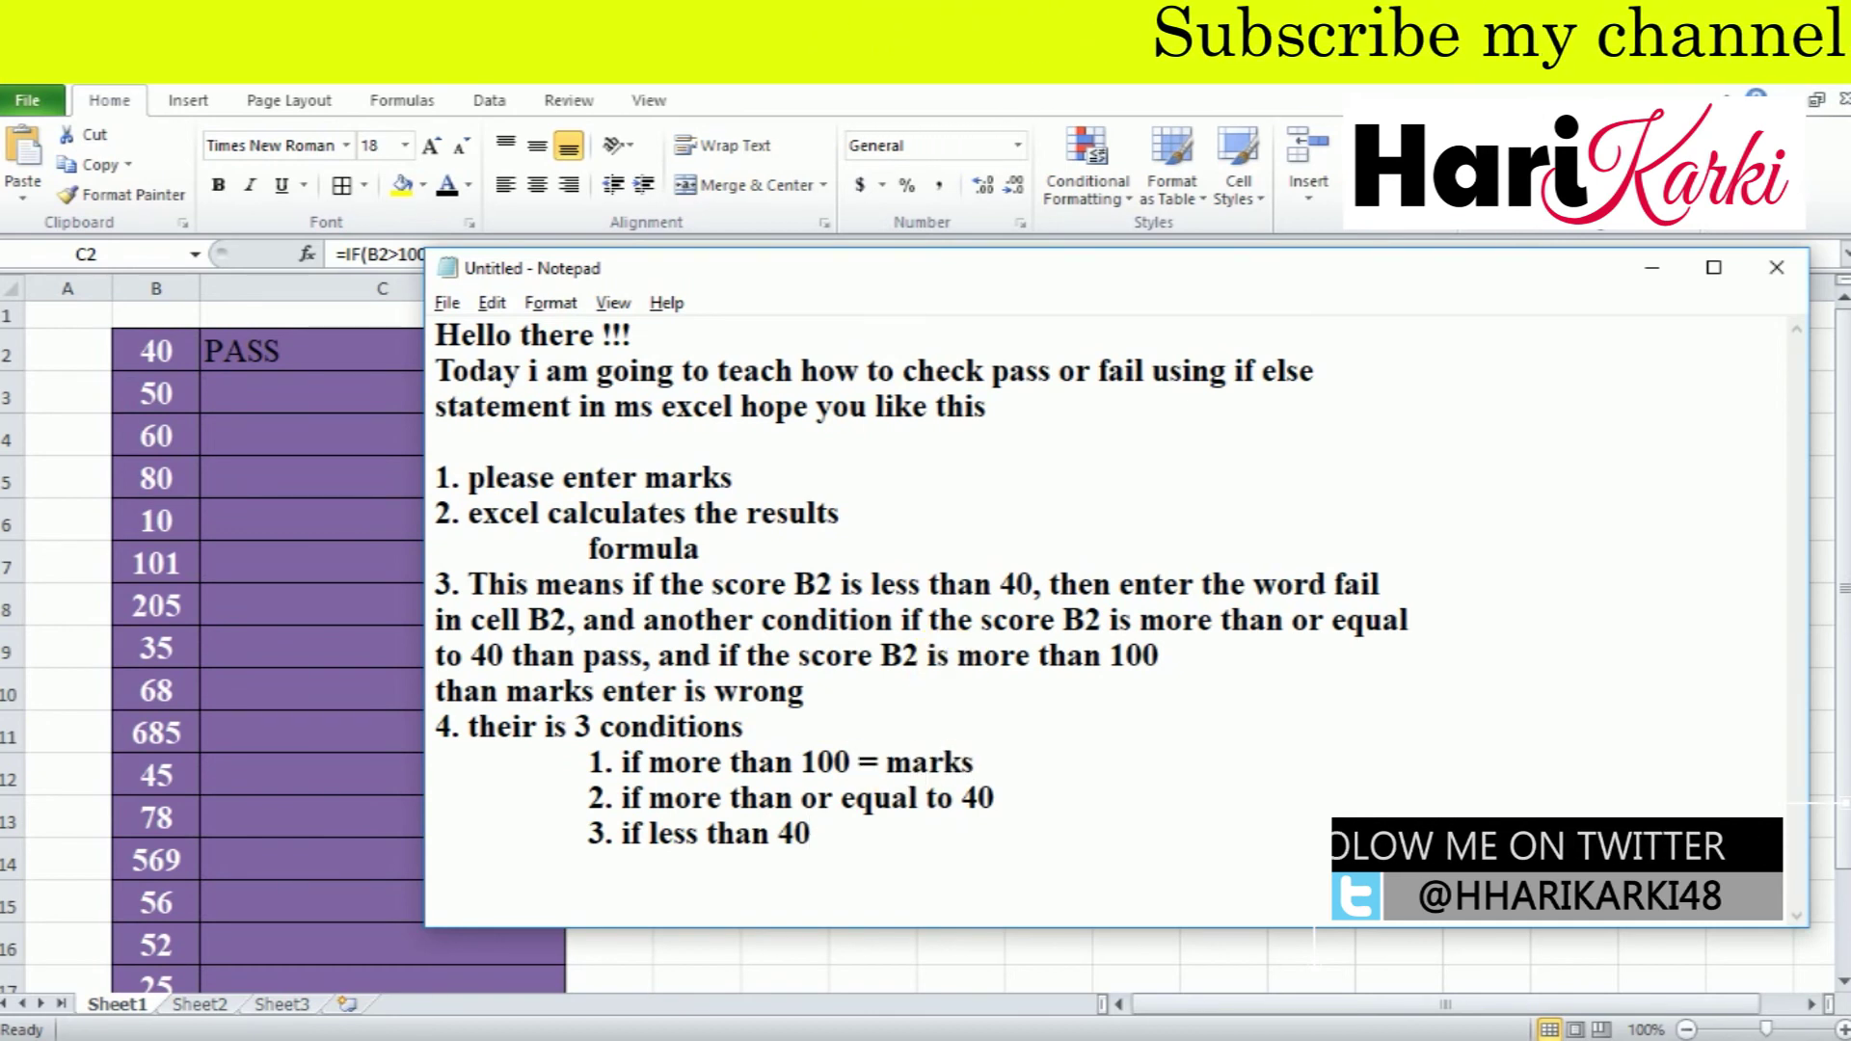
{"action": "type", "text": "enter is "}
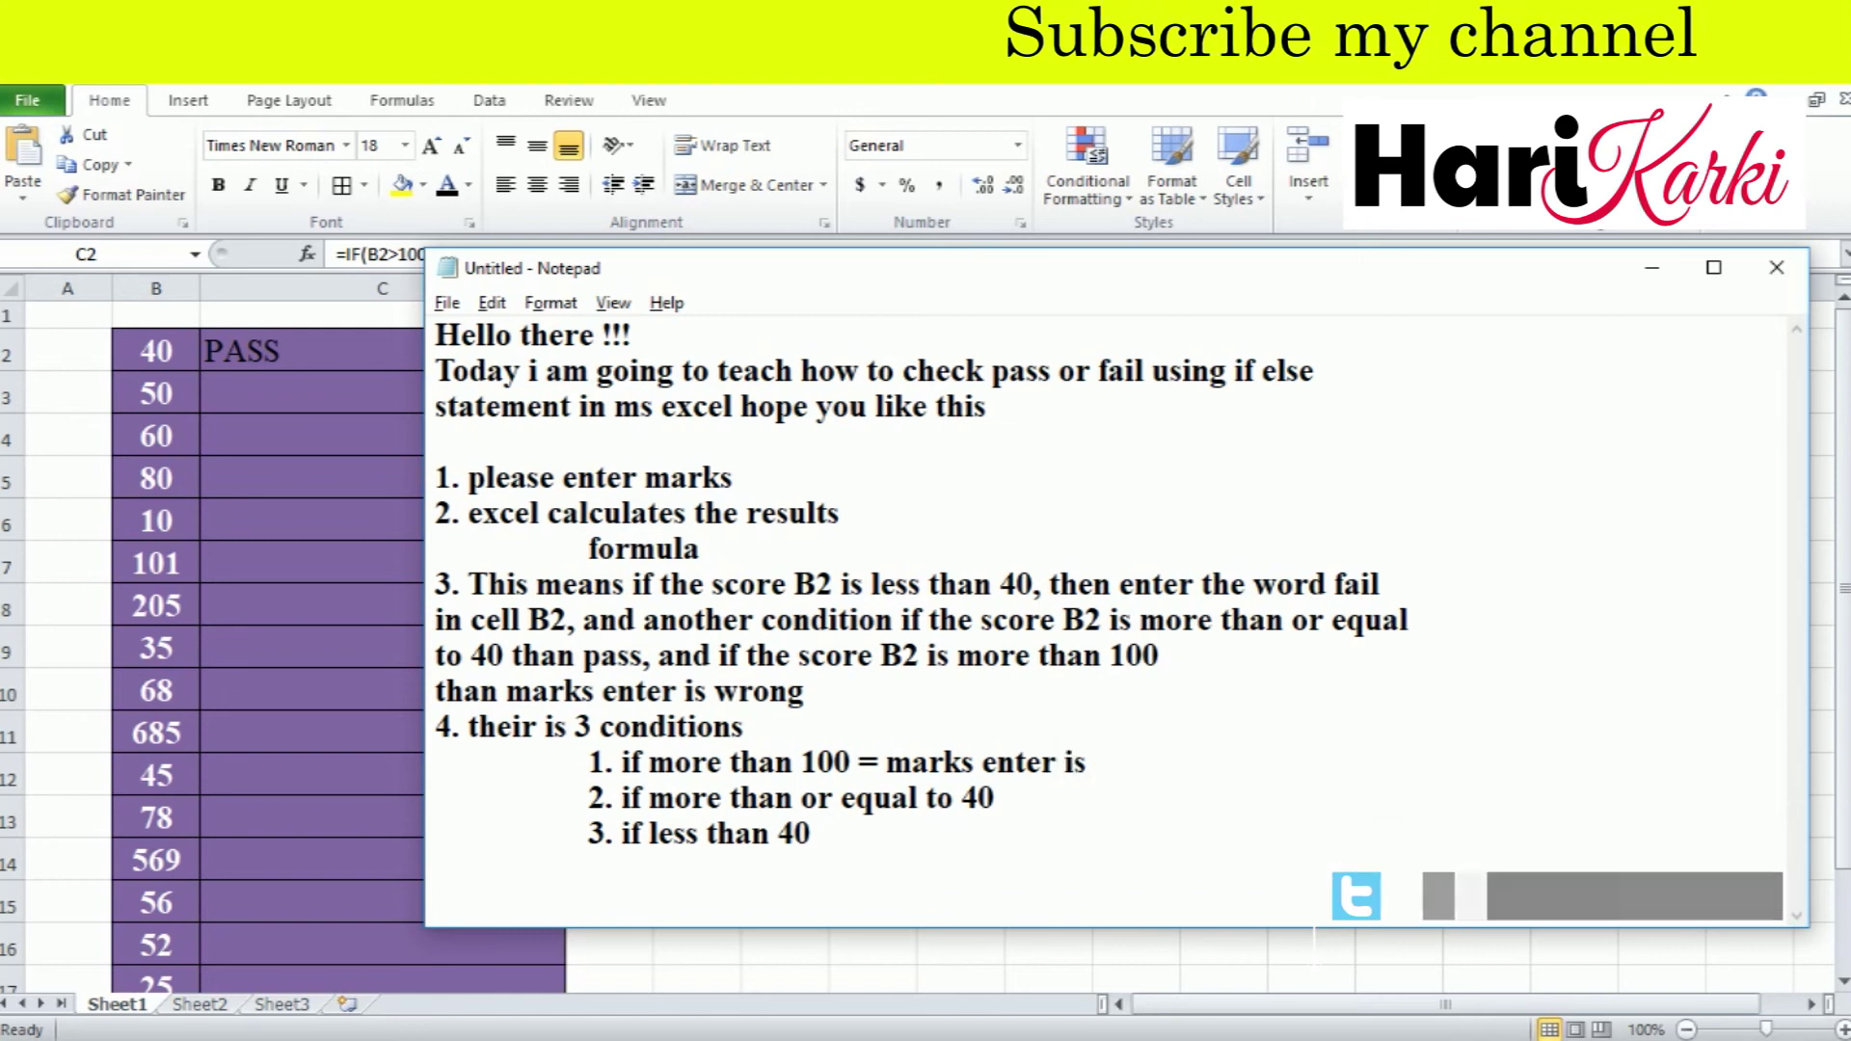
{"action": "type", "text": "wrong"}
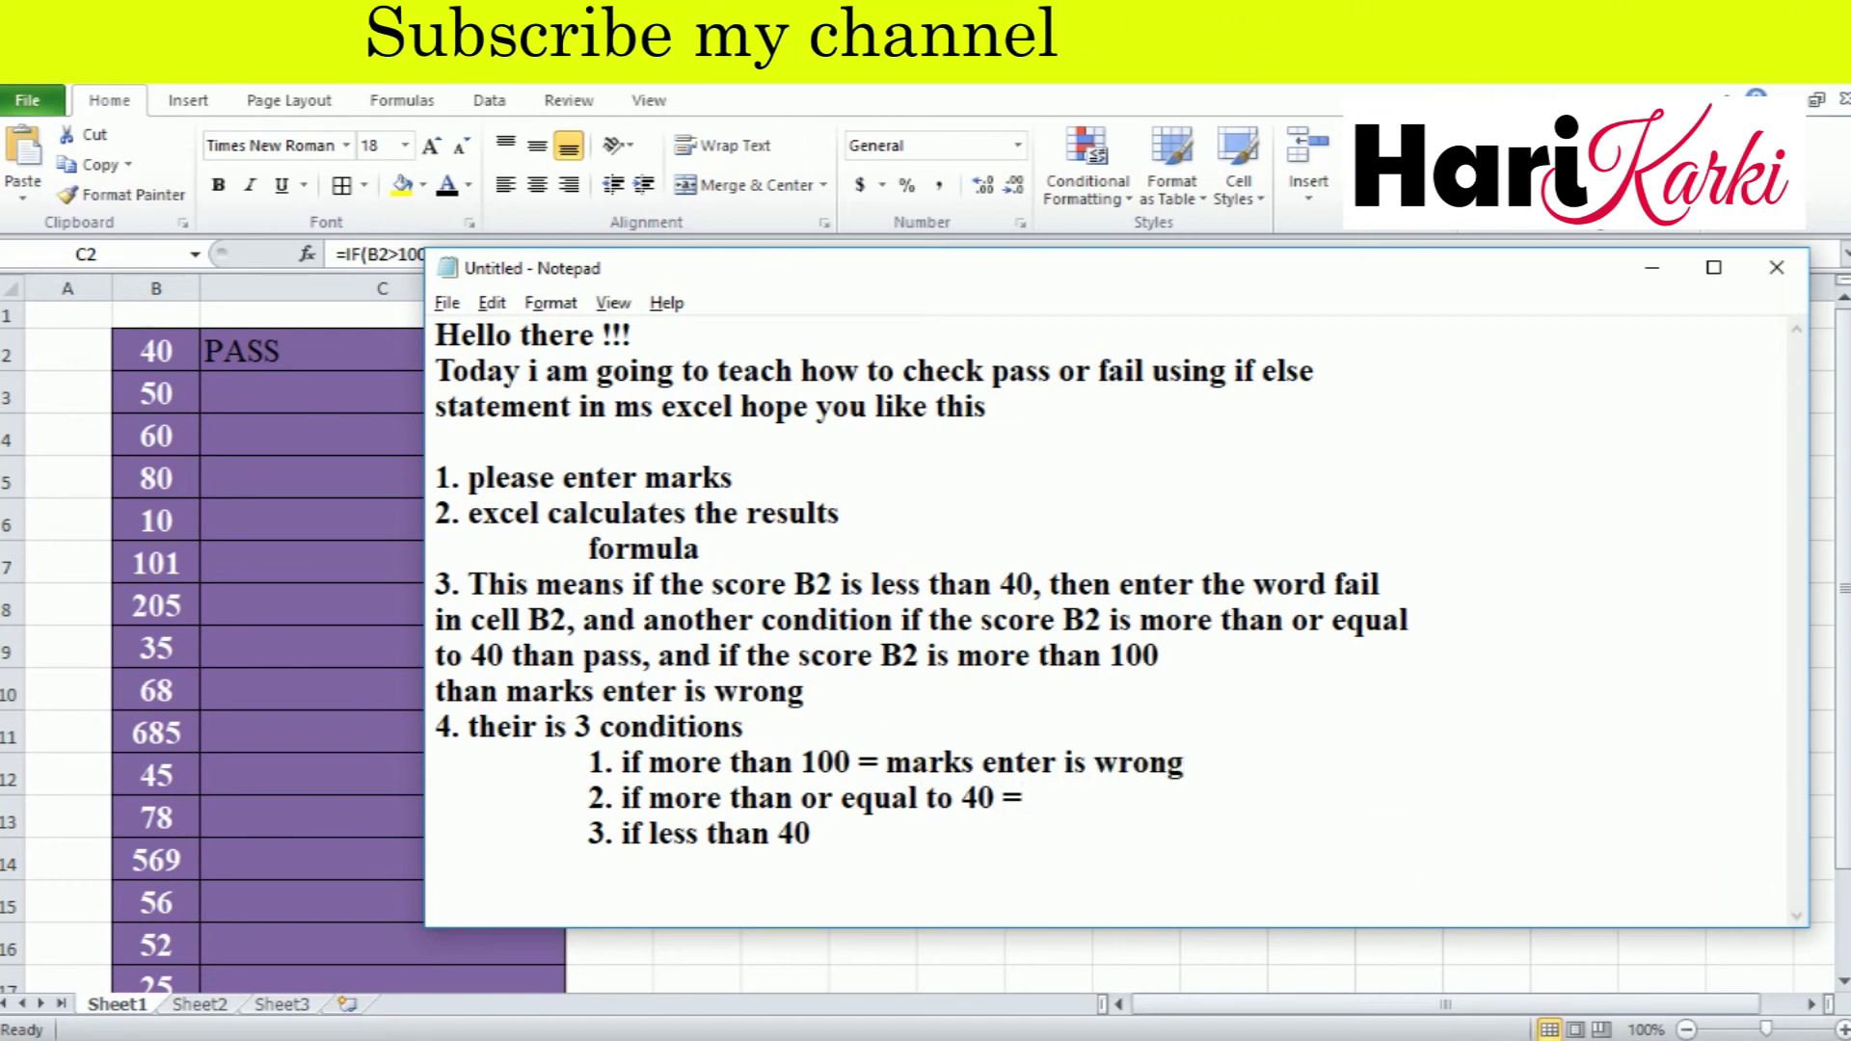
{"action": "type", "text": "pass"}
{"action": "key", "text": "Down"}
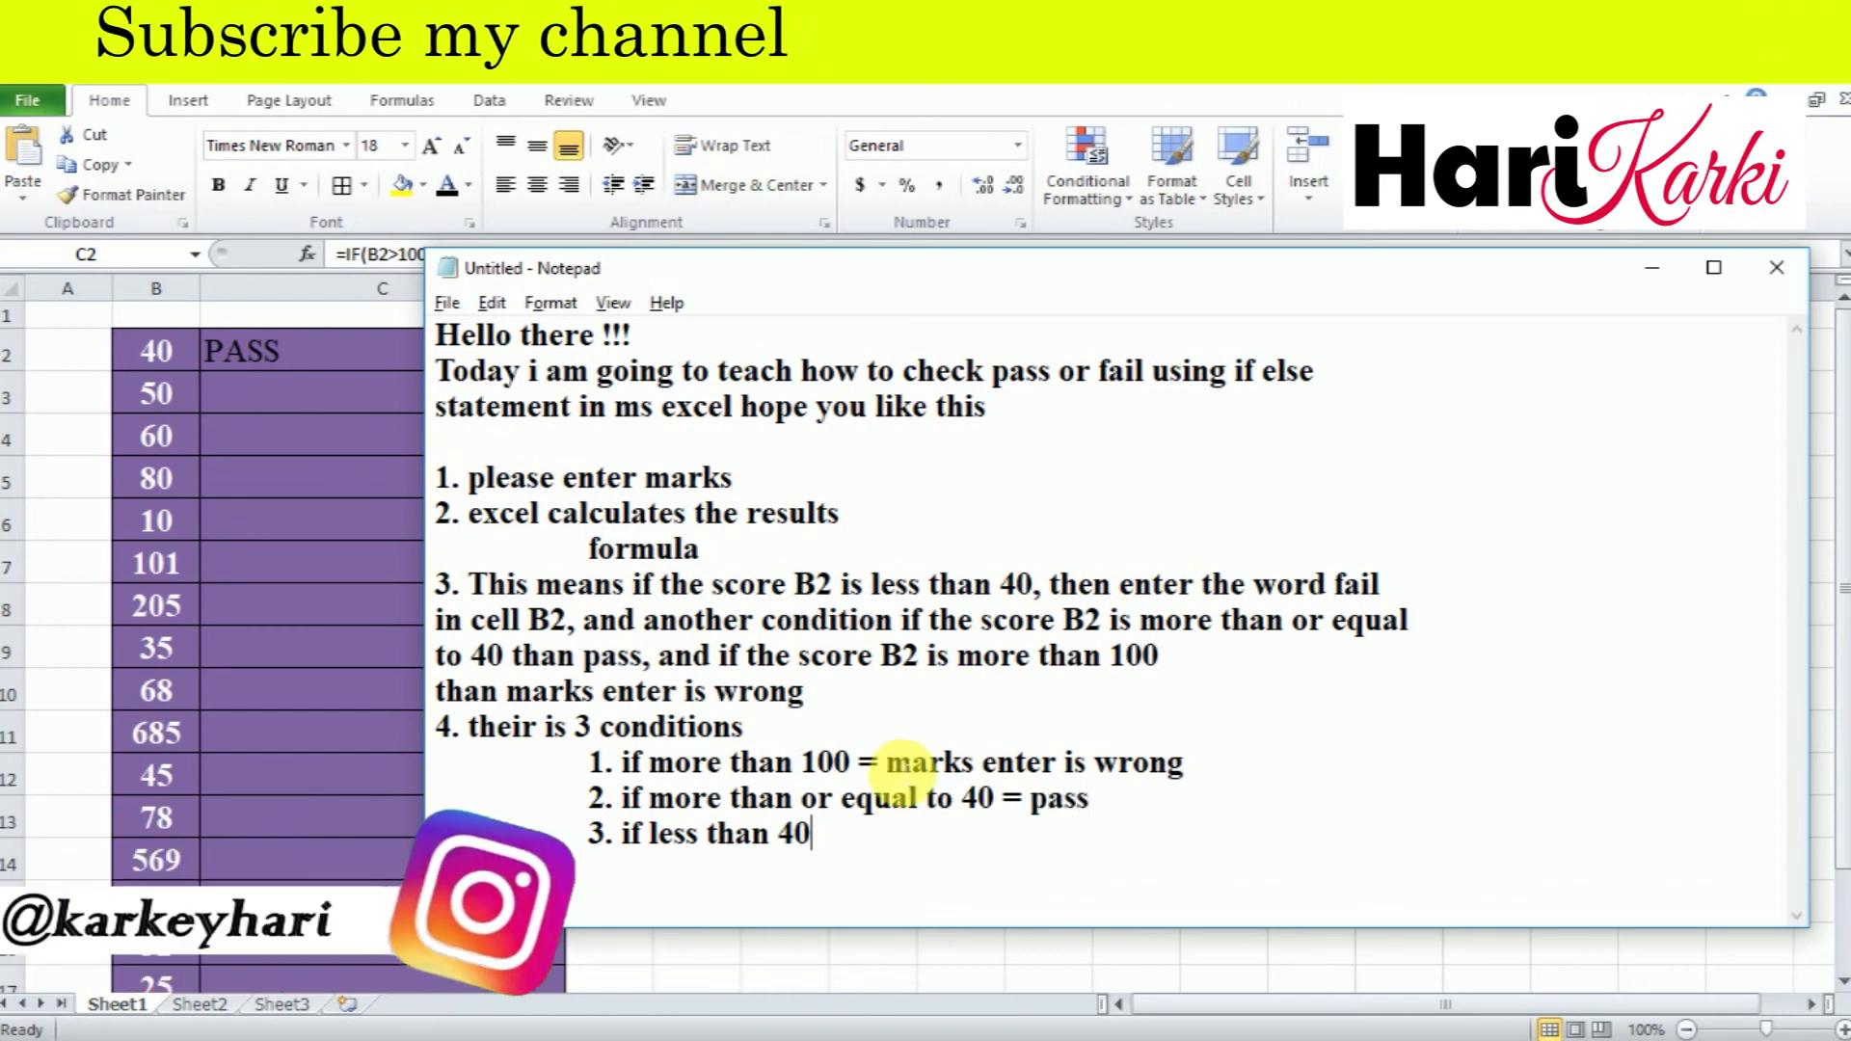
{"action": "type", "text": " = fail"}
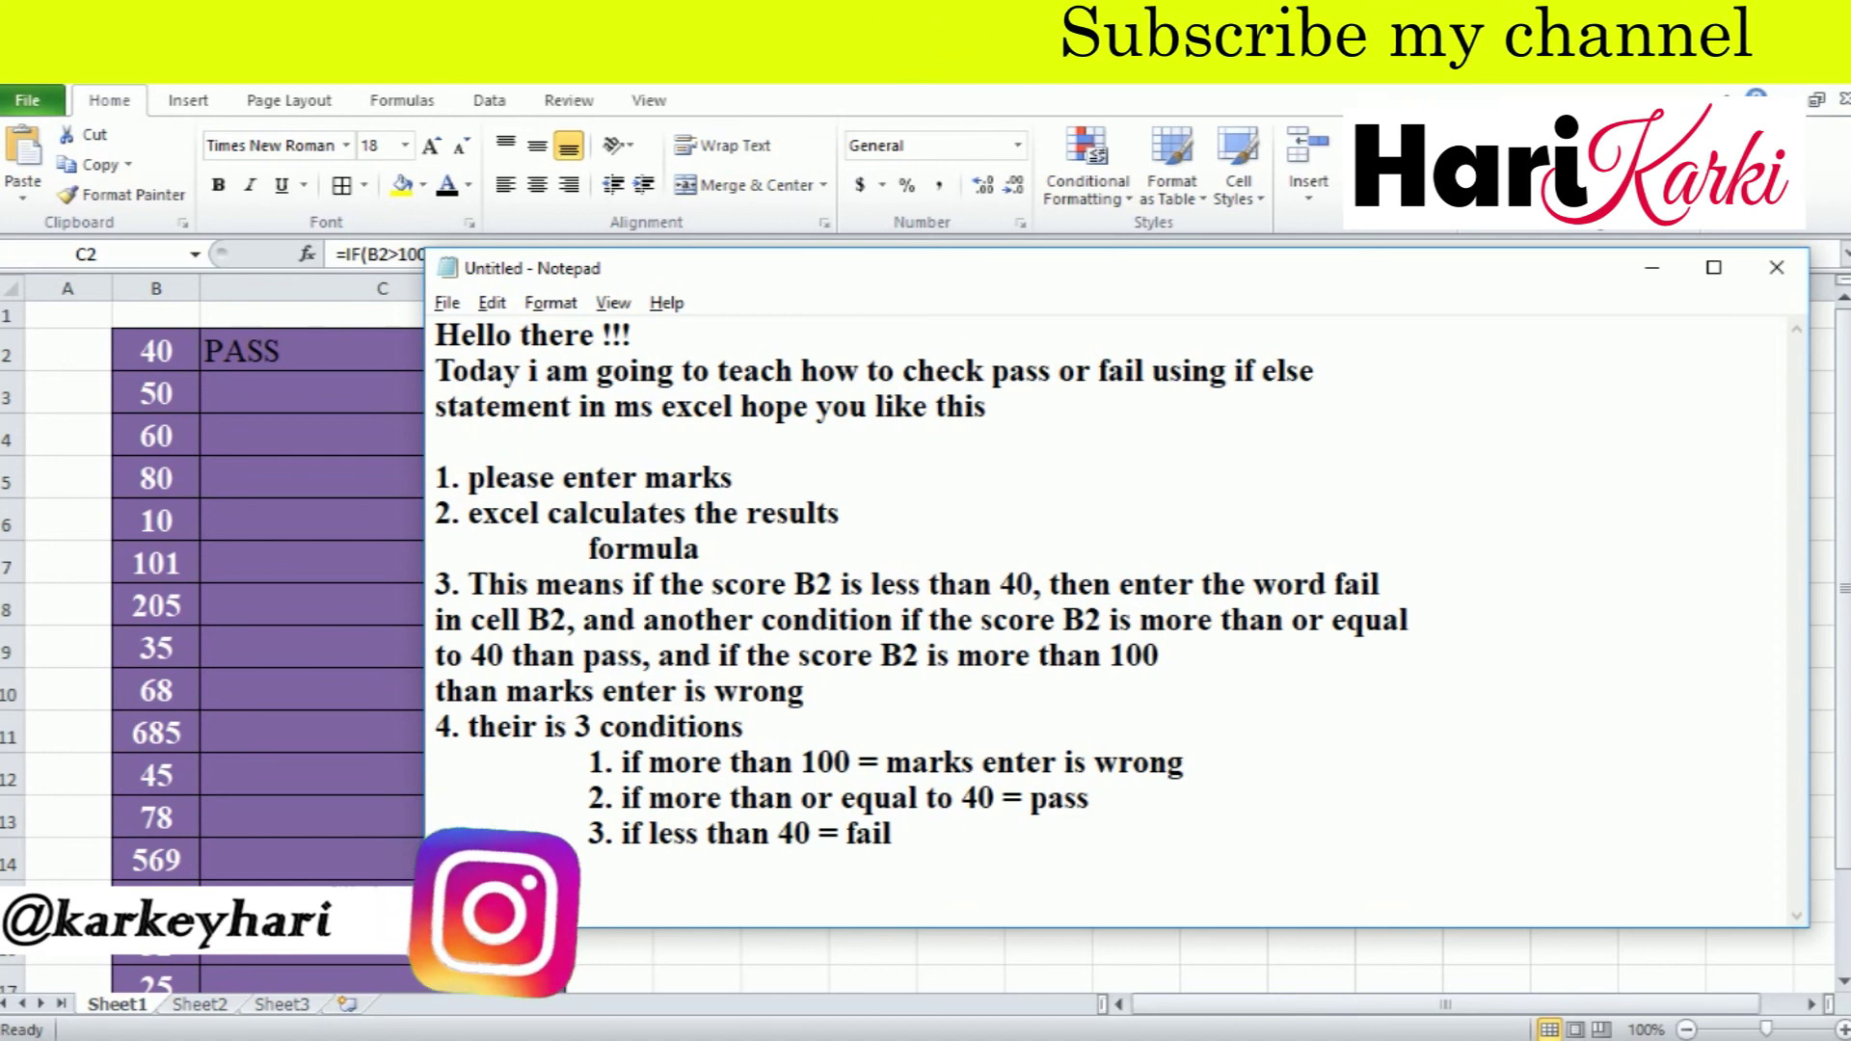
{"action": "key", "text": "Return"}
{"action": "type", "text": "5. pull the formula to all column"}
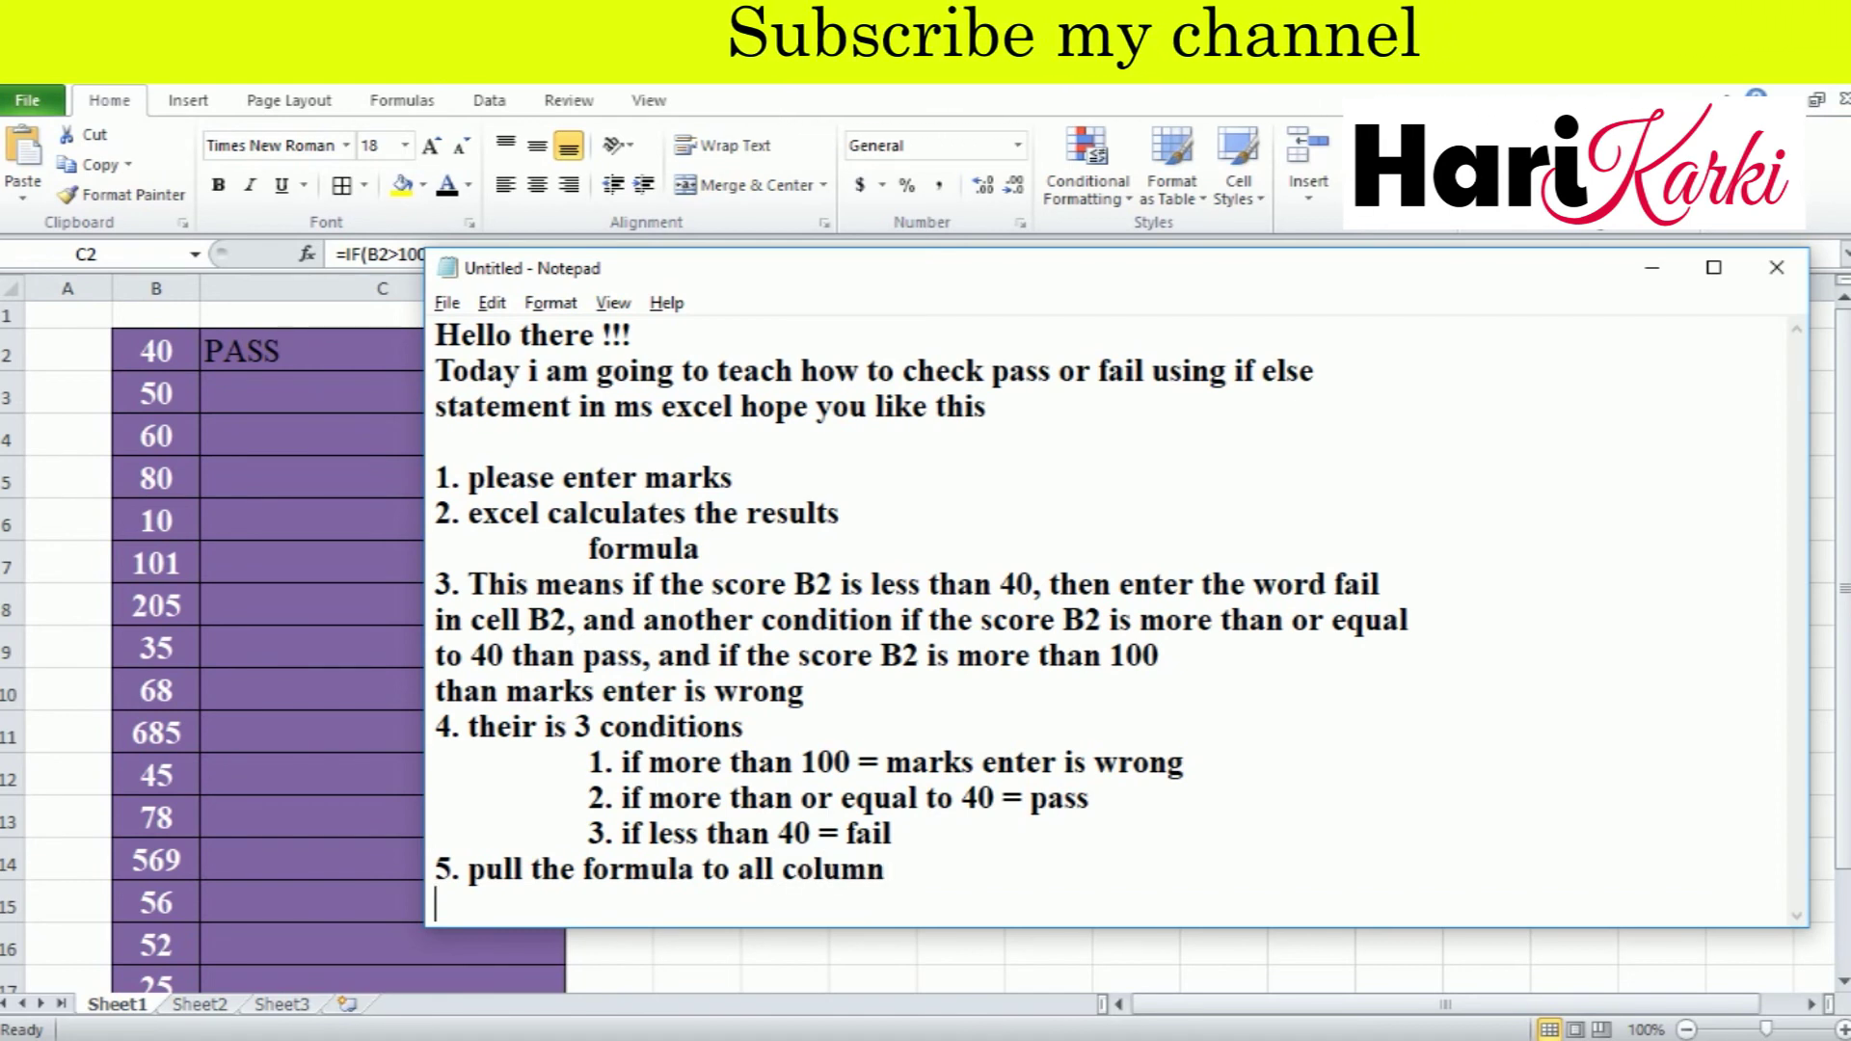
- Fill the C2 nested IF formula down to C17 and widen column C to fit the results
{"action": "left_click", "coordinate": [405, 362]}
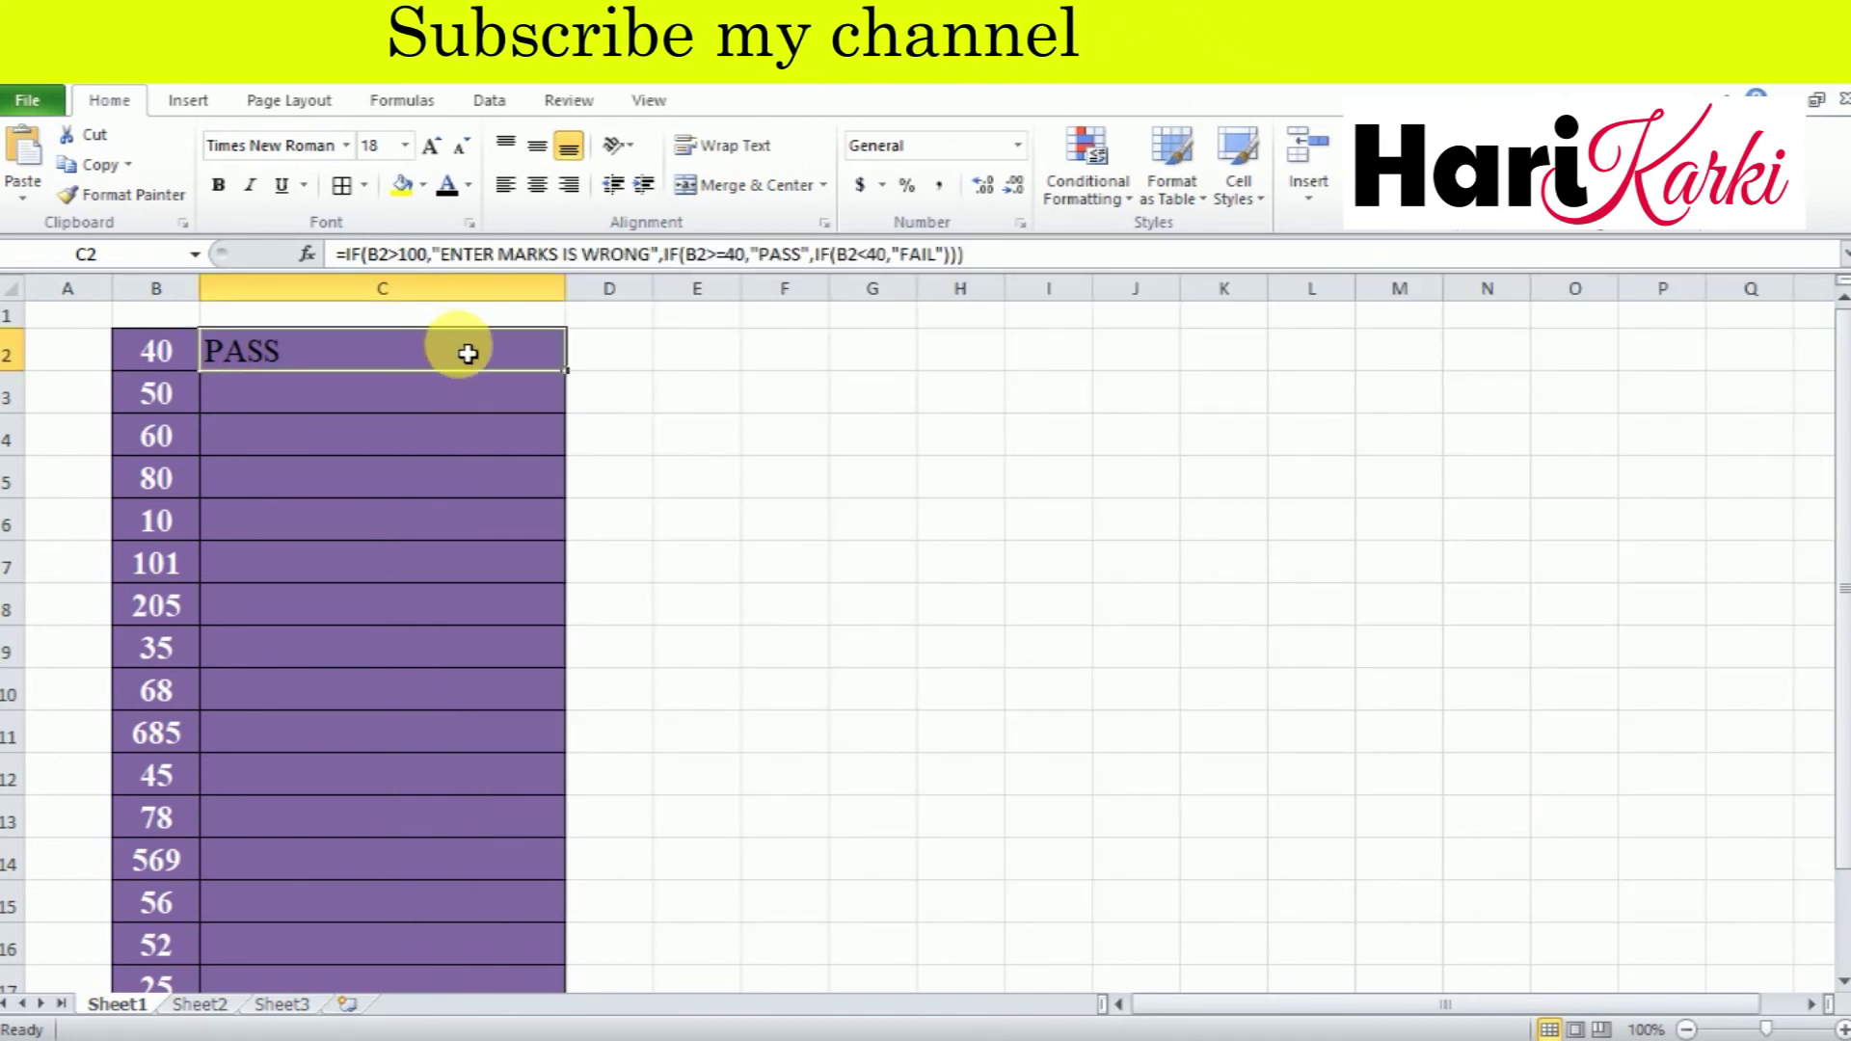
{"action": "left_click_drag", "start_coordinate": [577, 382], "coordinate": [564, 1018]}
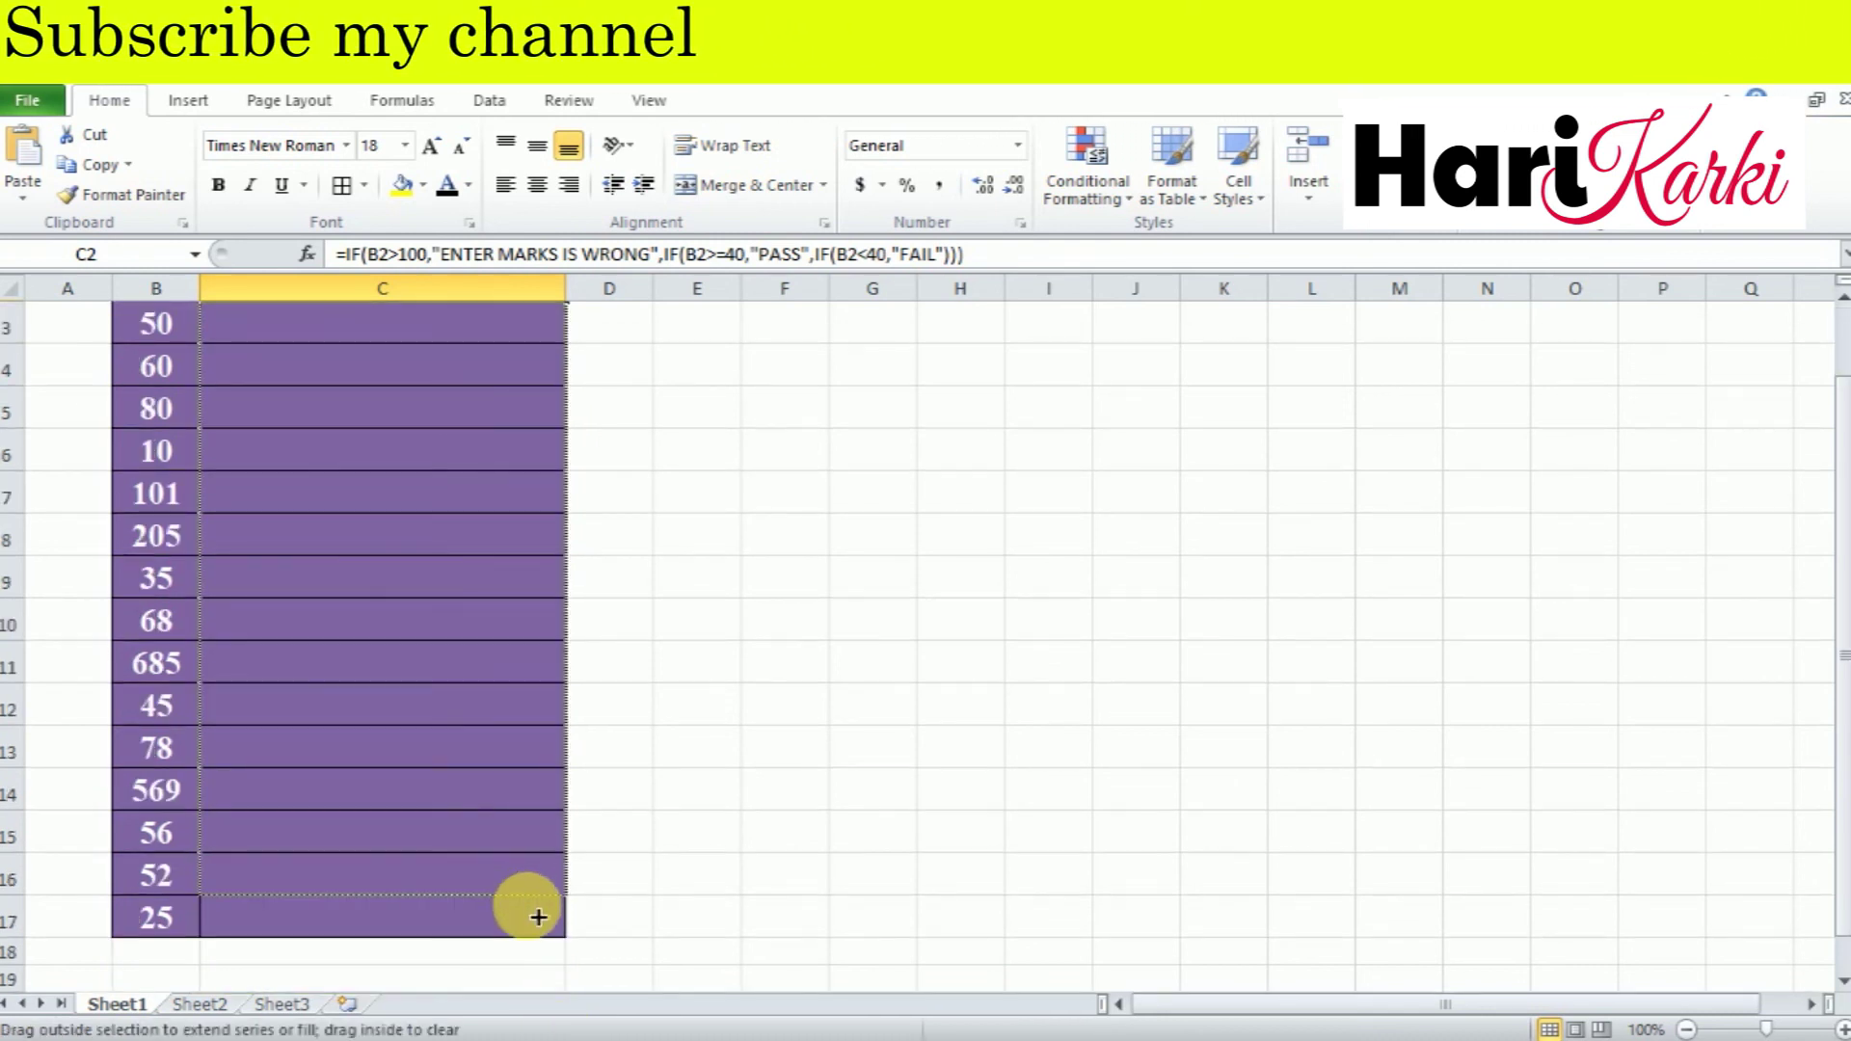
{"action": "left_click_drag", "start_coordinate": [564, 1018], "coordinate": [530, 925]}
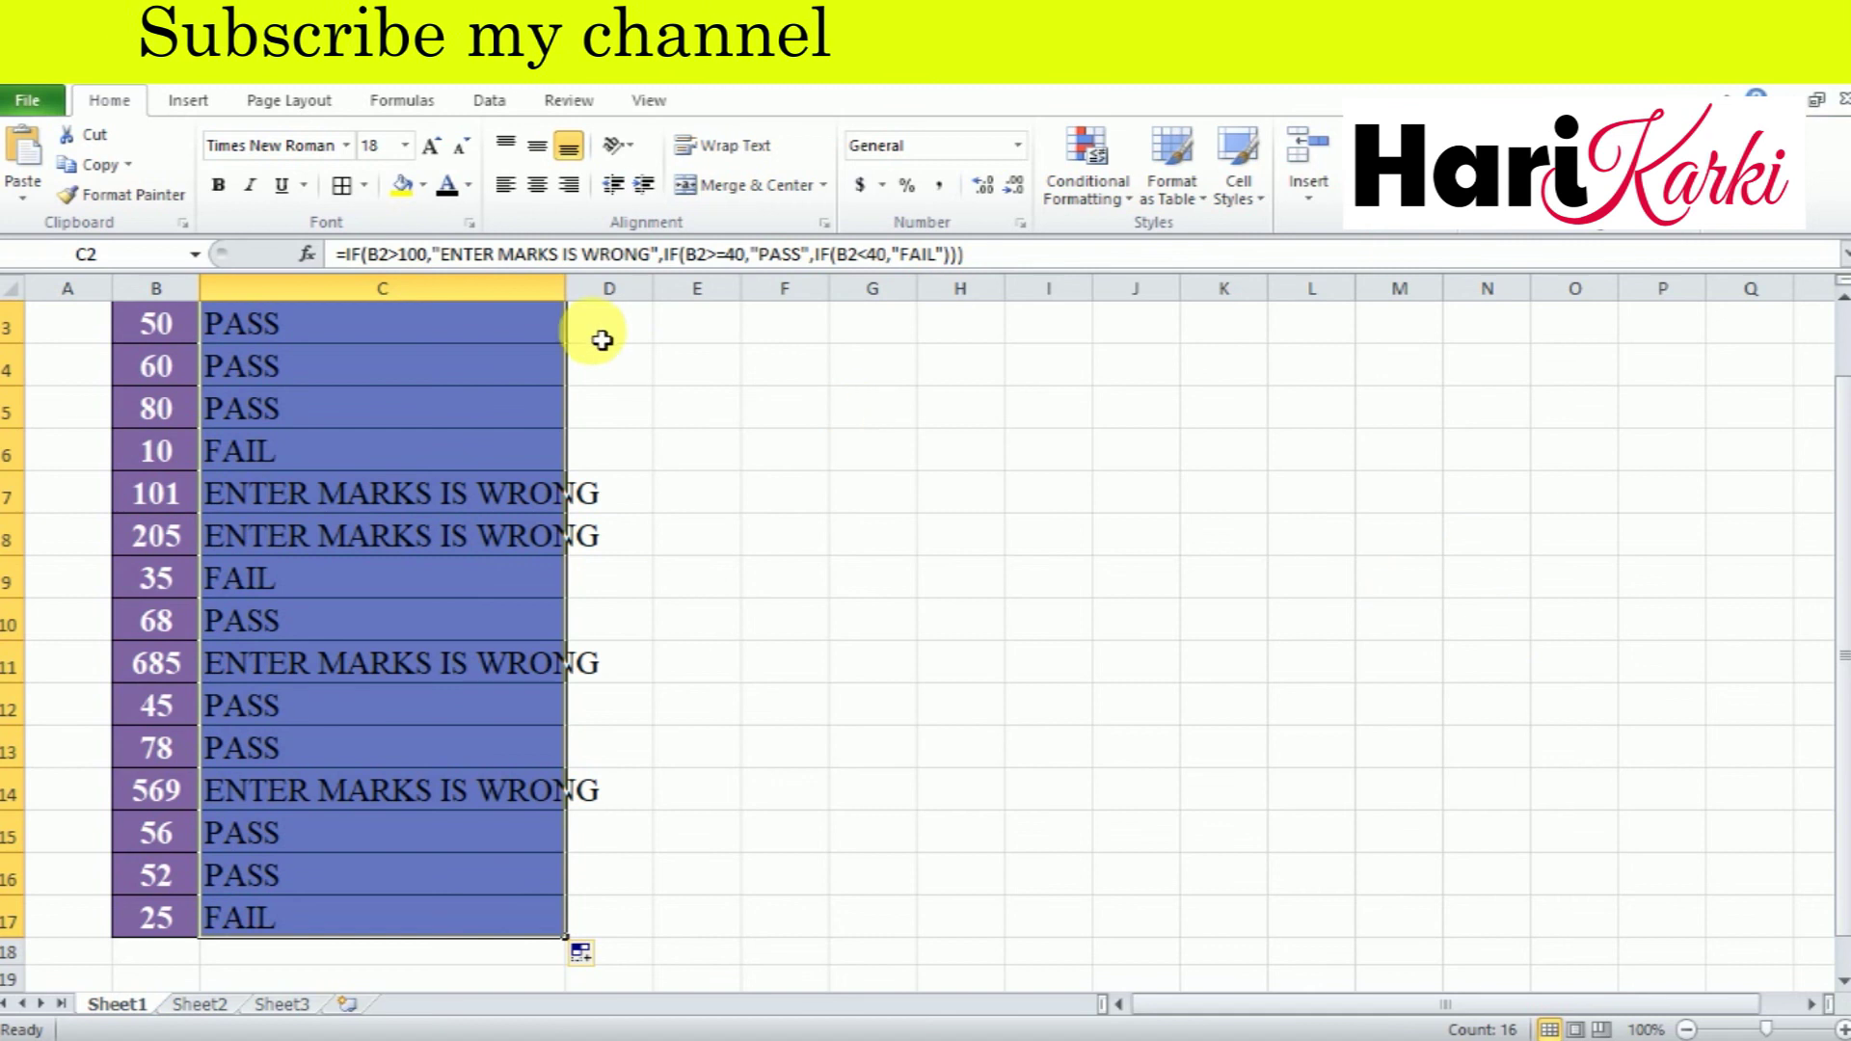
{"action": "left_click_drag", "start_coordinate": [579, 300], "coordinate": [647, 300]}
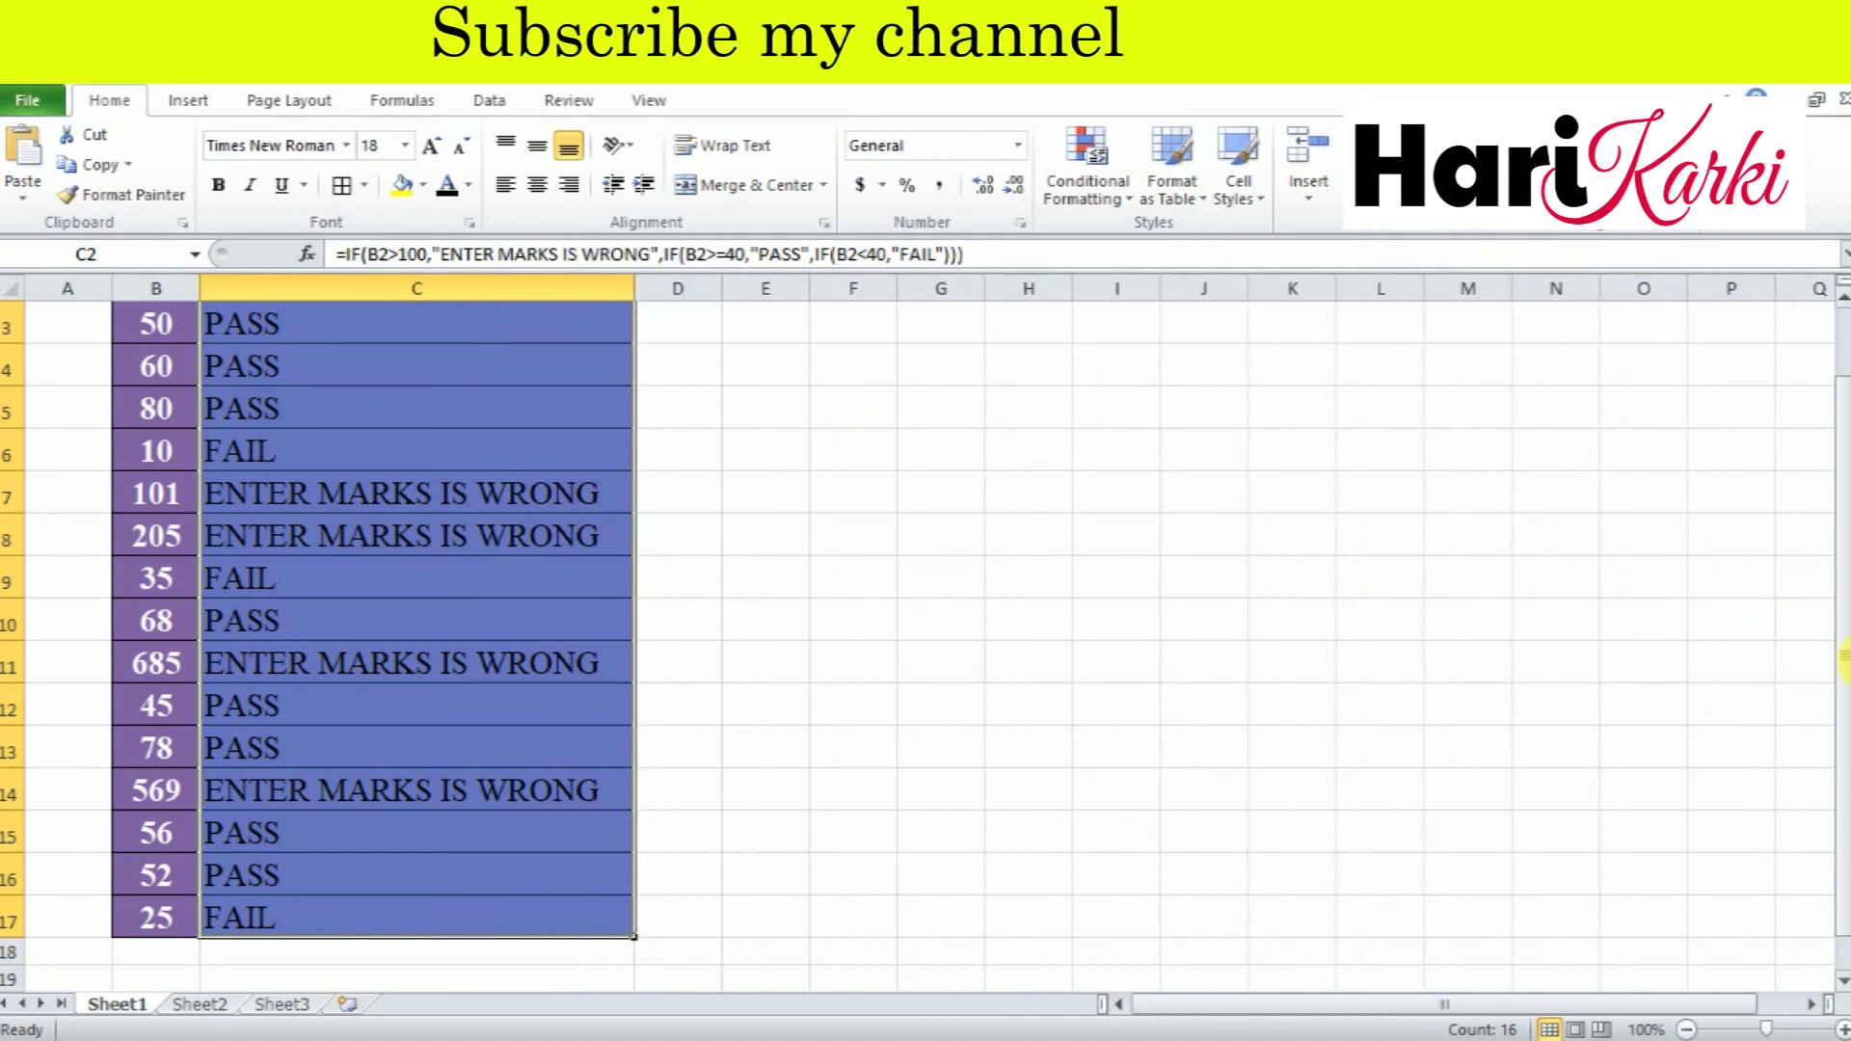
{"action": "left_click_drag", "start_coordinate": [1839, 626], "coordinate": [1839, 583]}
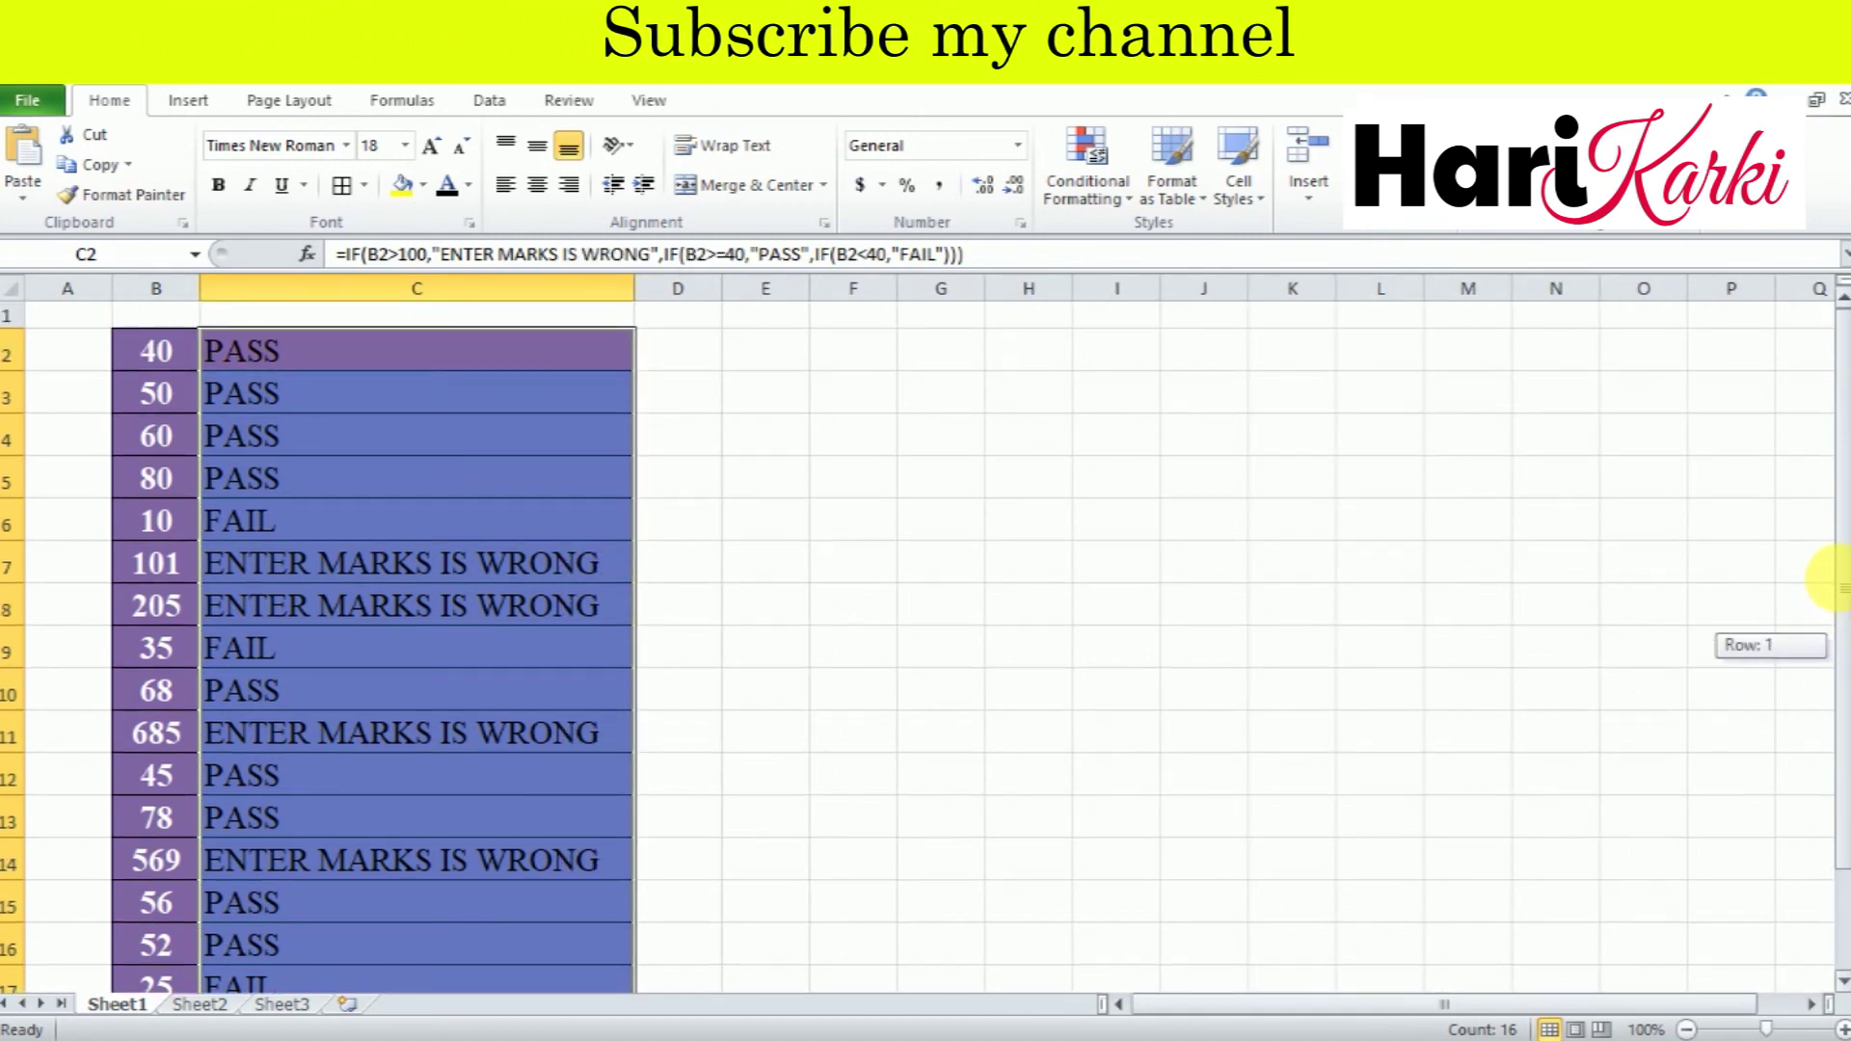
- Check several marks, including 10 and 101, against their PASS, FAIL or ENTER MARKS IS WRONG results
{"action": "left_click", "coordinate": [150, 405]}
{"action": "left_click", "coordinate": [232, 441]}
{"action": "left_click", "coordinate": [181, 482]}
{"action": "left_click", "coordinate": [204, 483]}
{"action": "left_click", "coordinate": [166, 524]}
{"action": "left_click", "coordinate": [272, 529]}
{"action": "left_click", "coordinate": [182, 565]}
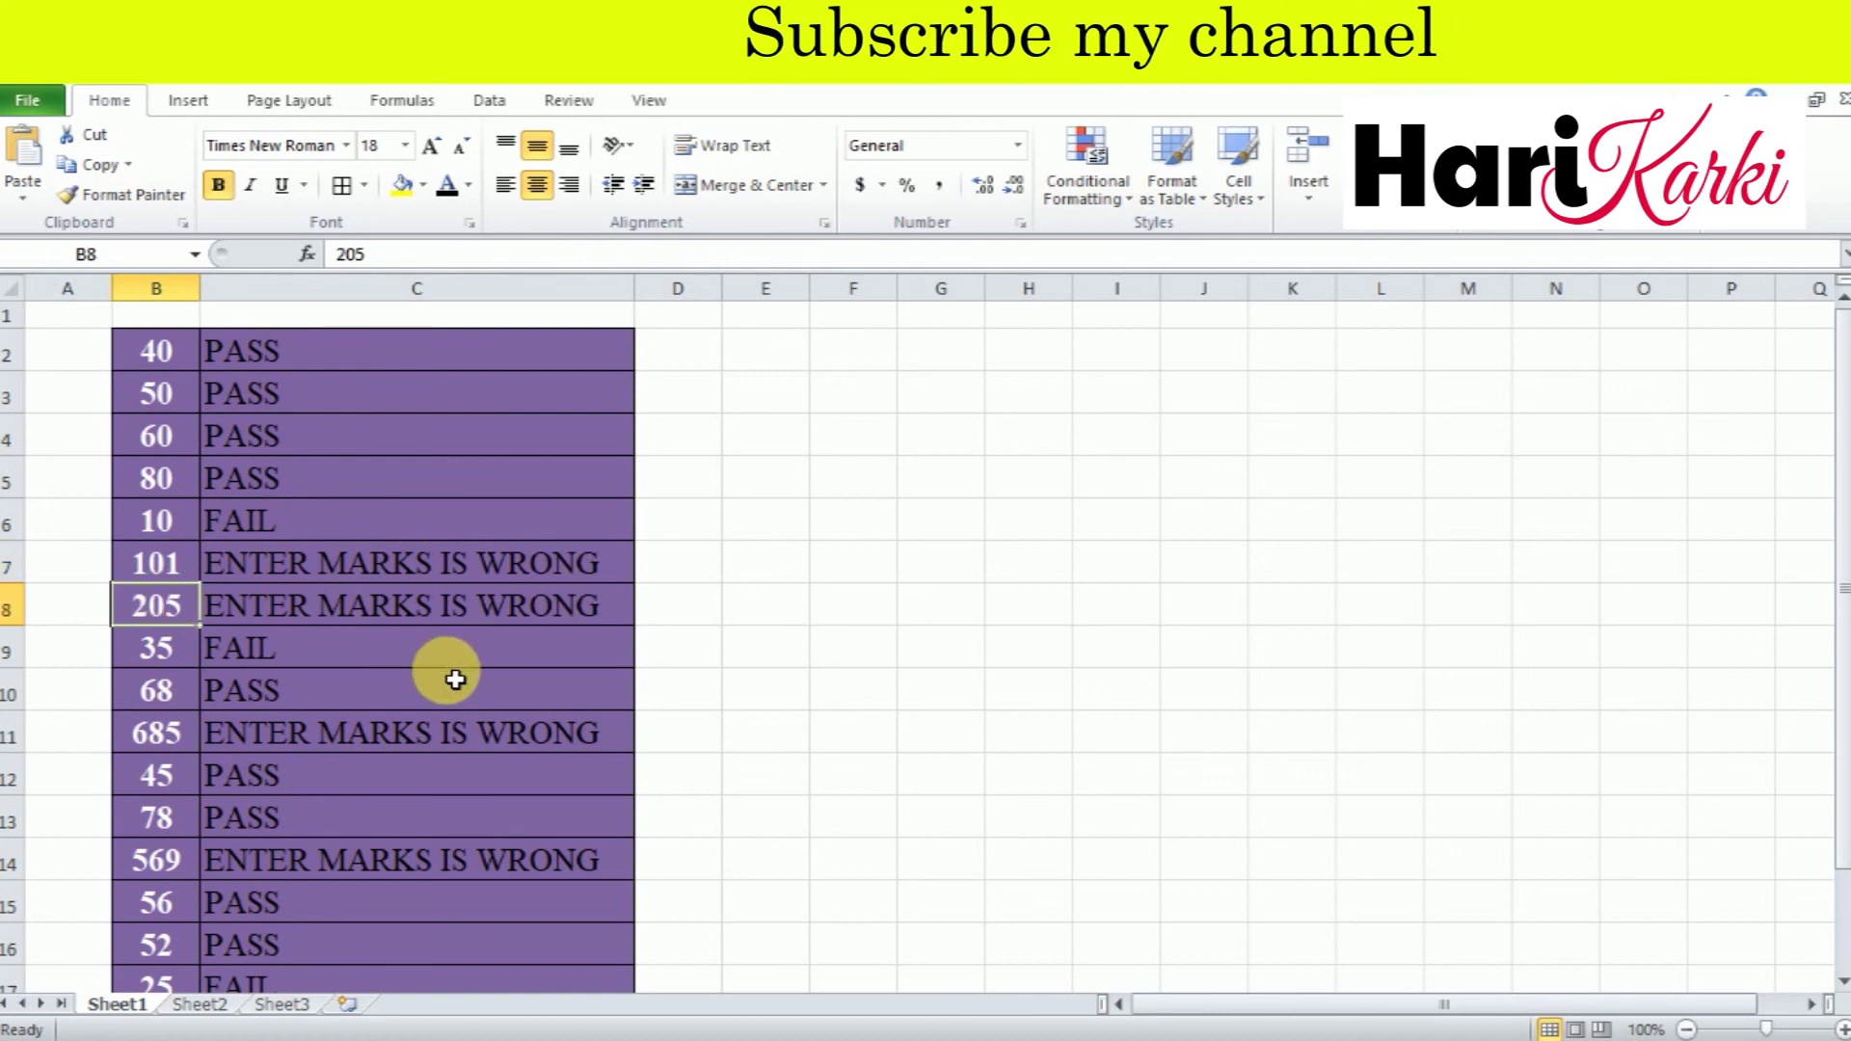
- End the Notepad notes with the lines 'Hope you like this' and 'Thank you for watching'
{"action": "key", "text": "alt+Tab"}
{"action": "left_click", "coordinate": [958, 923]}
{"action": "type", "text": "H"}
{"action": "type", "text": "yo"}
{"action": "type", "text": "like th"}
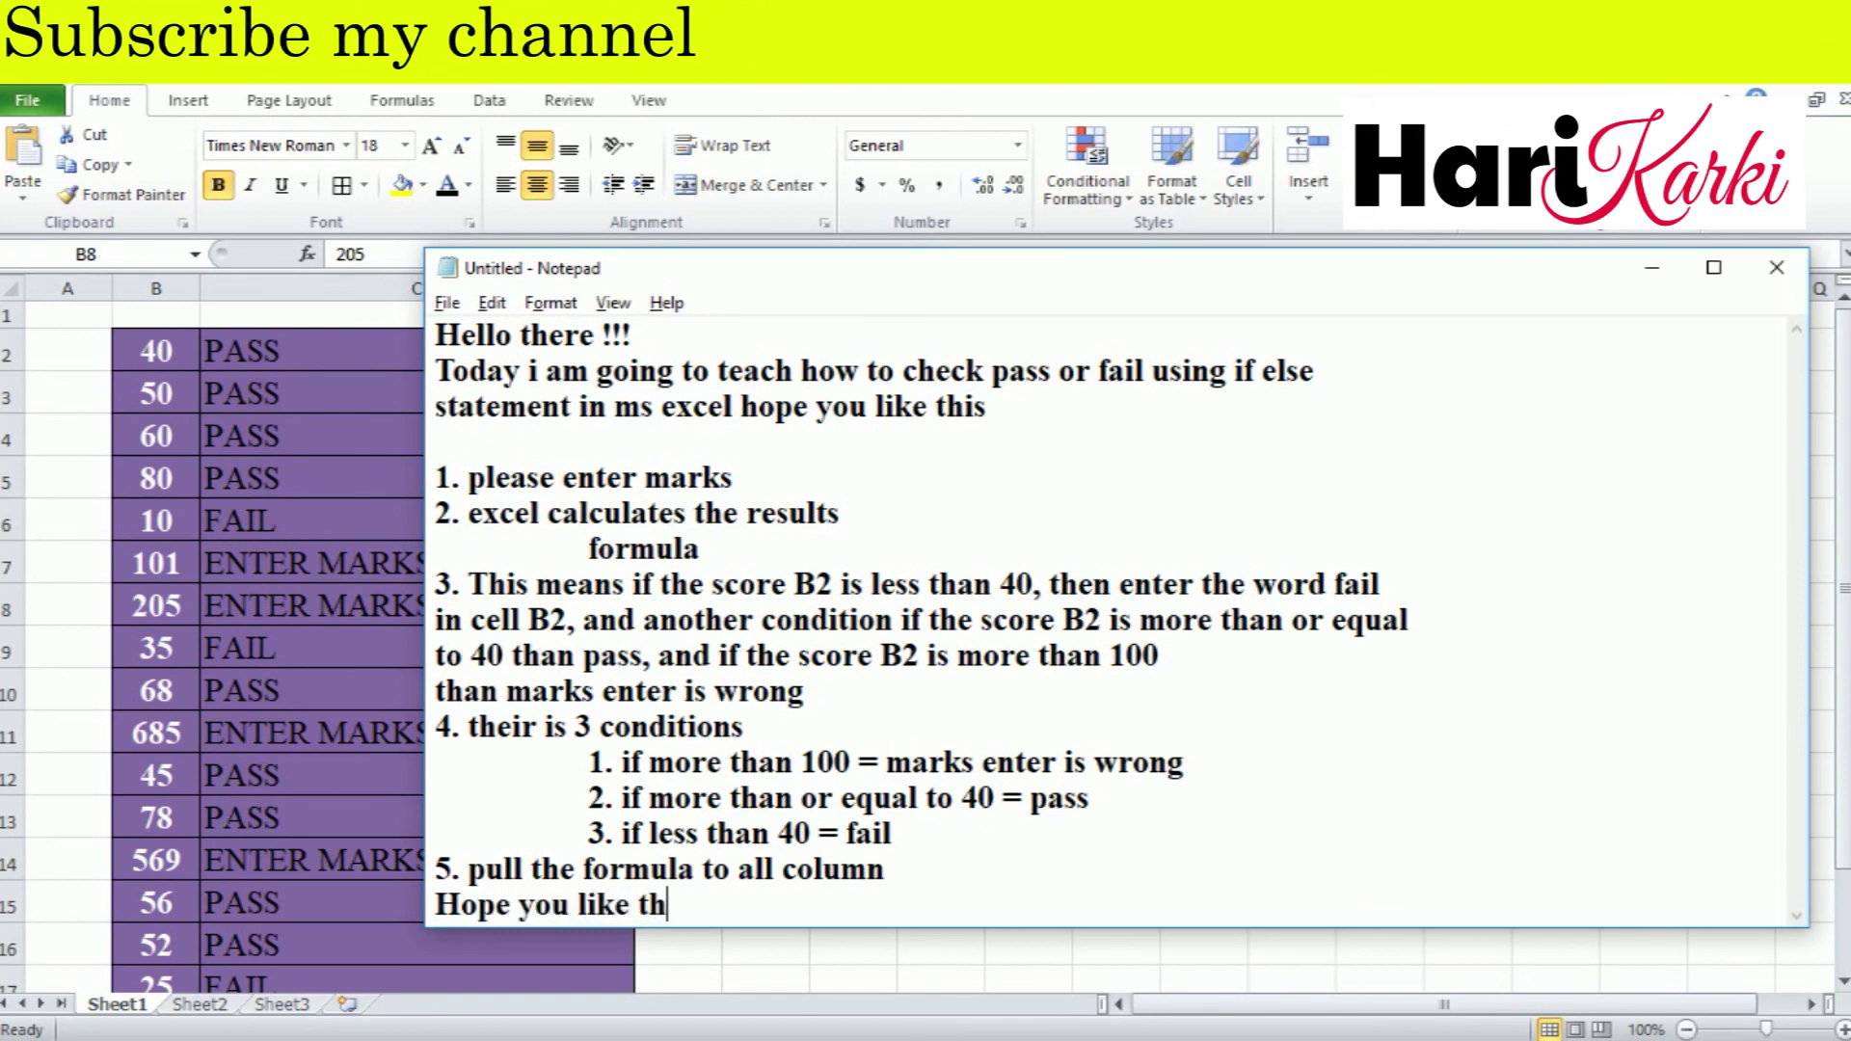
{"action": "type", "text": "is"}
{"action": "key", "text": "Return"}
{"action": "key", "text": "Return"}
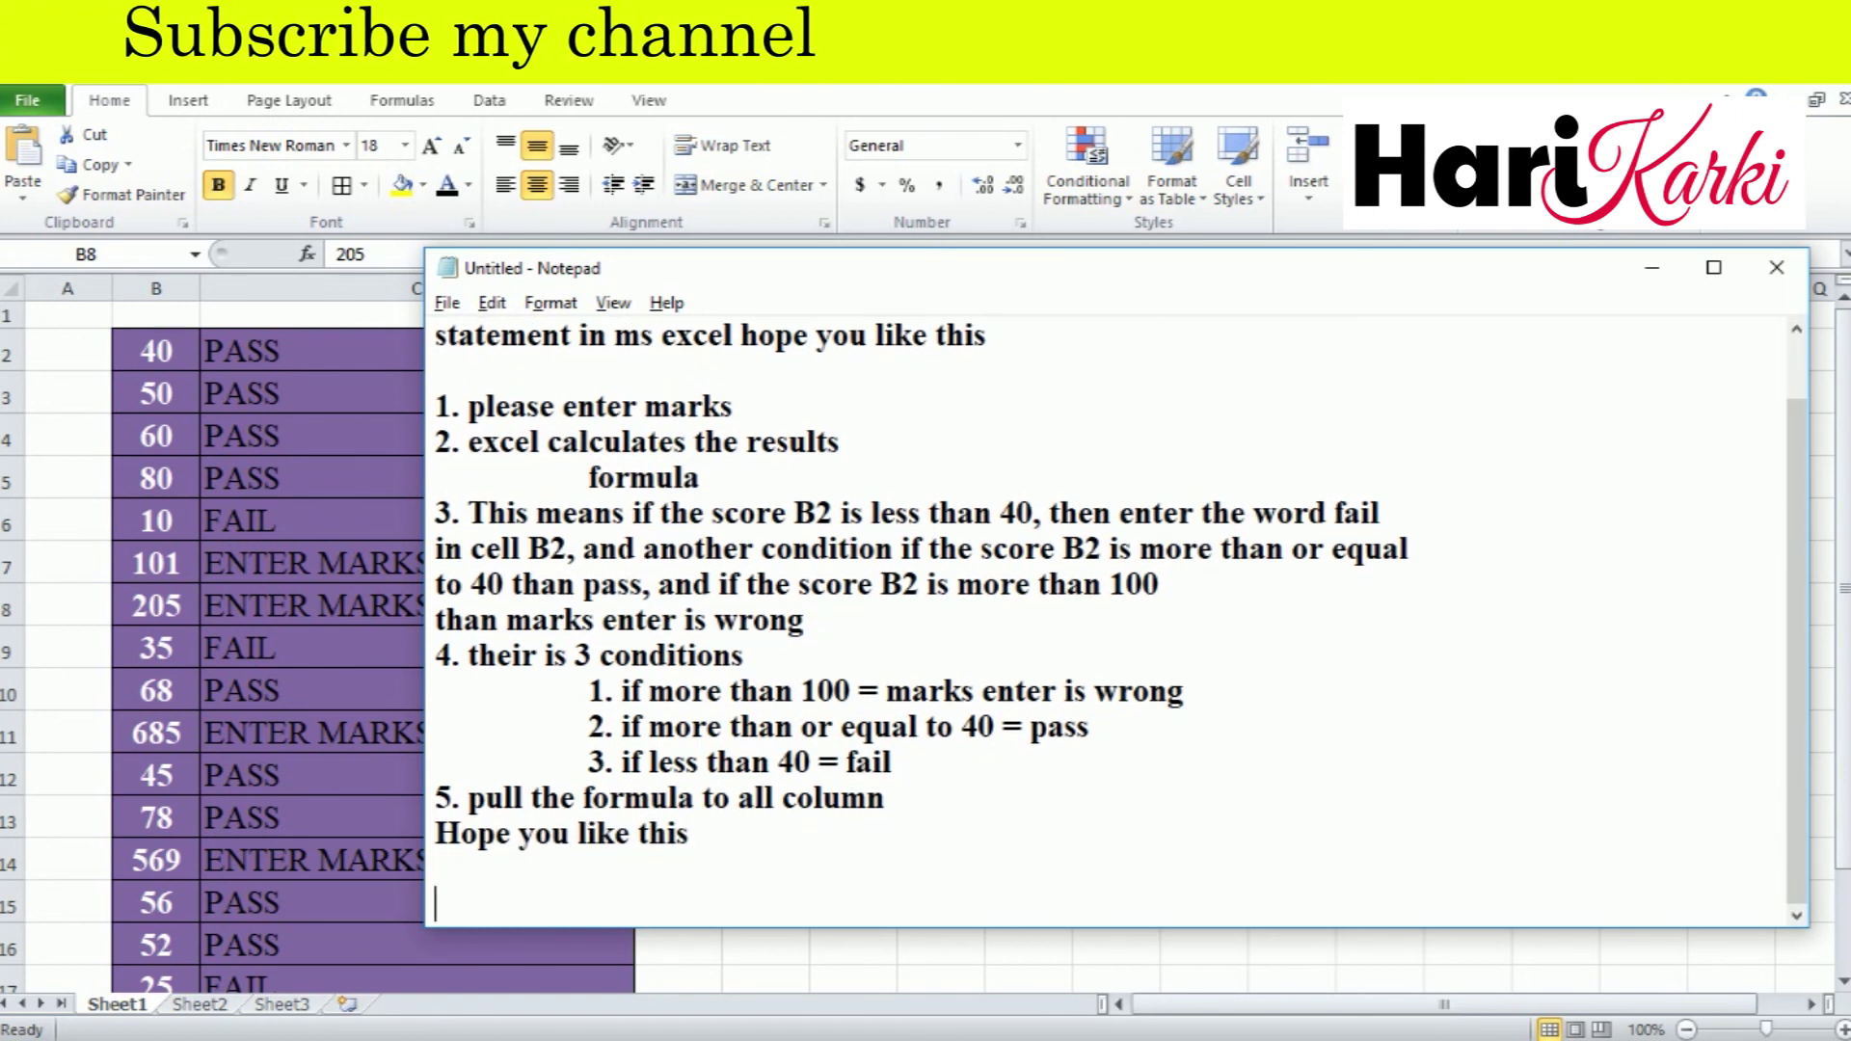
{"action": "type", "text": "hak"}
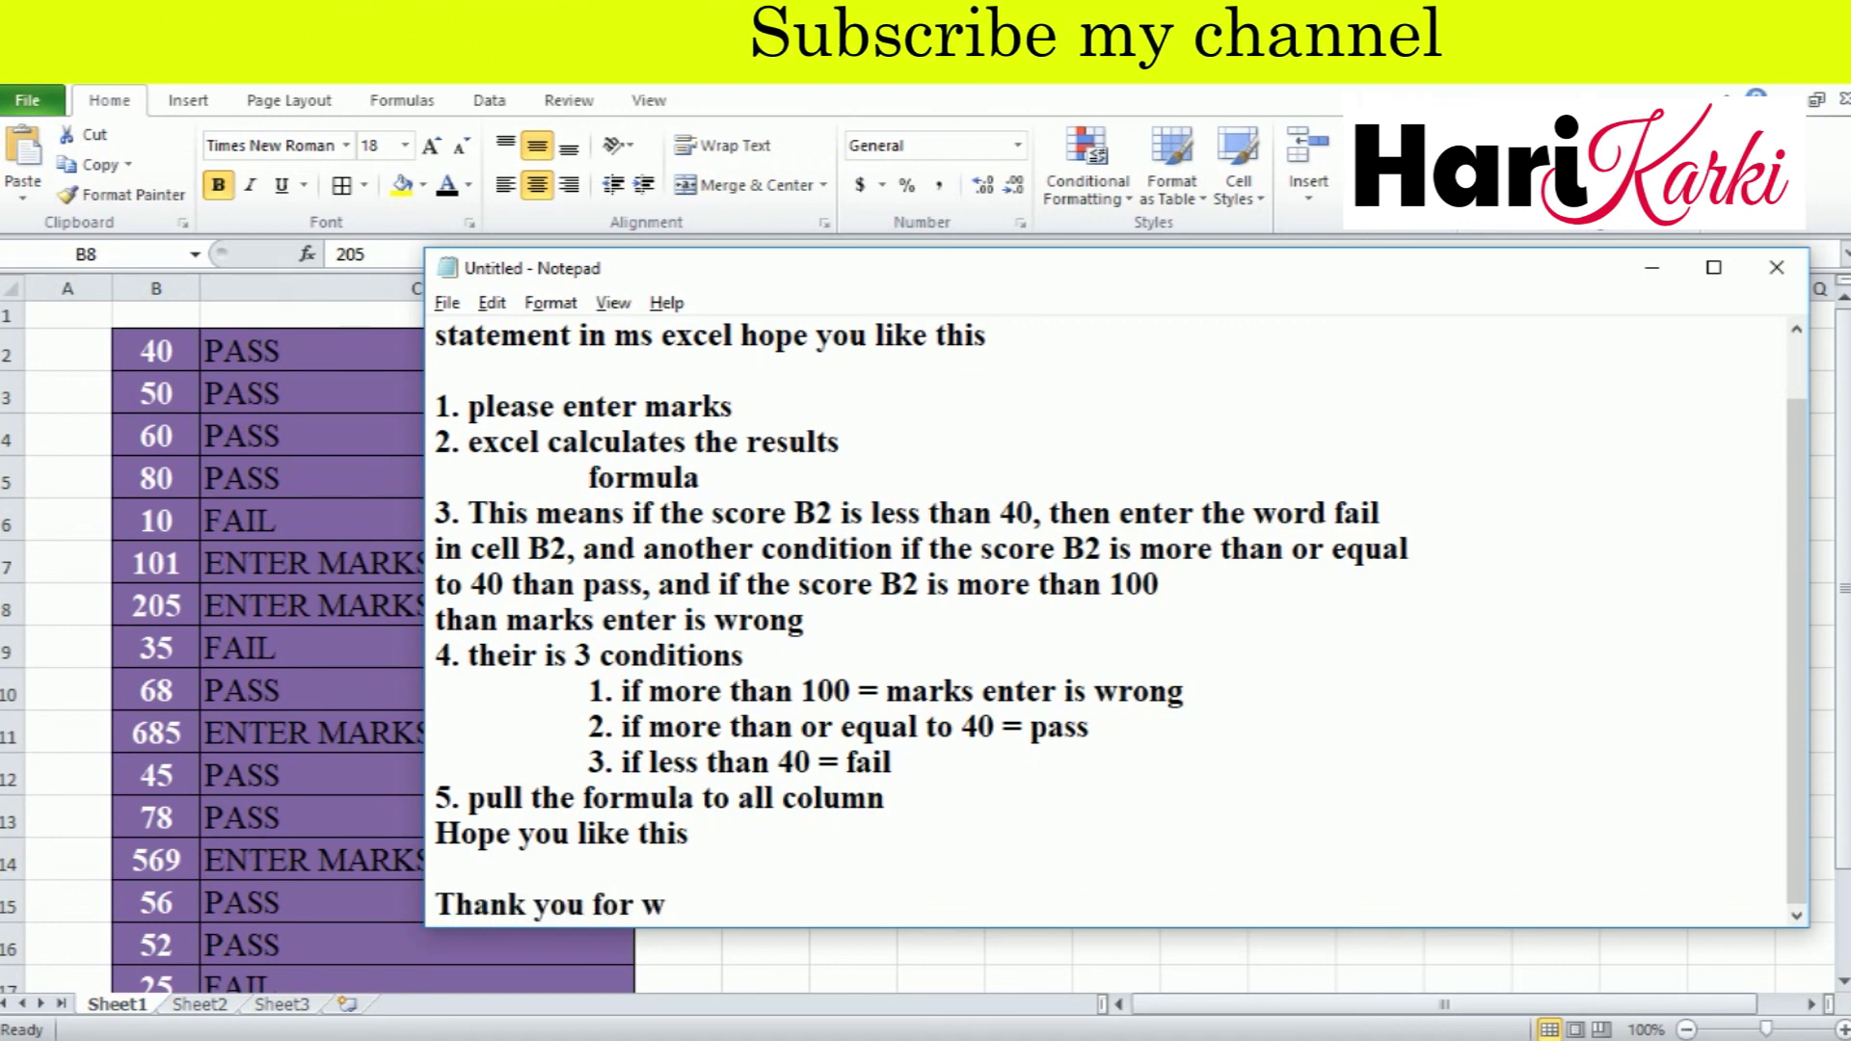
{"action": "key", "text": "Return"}
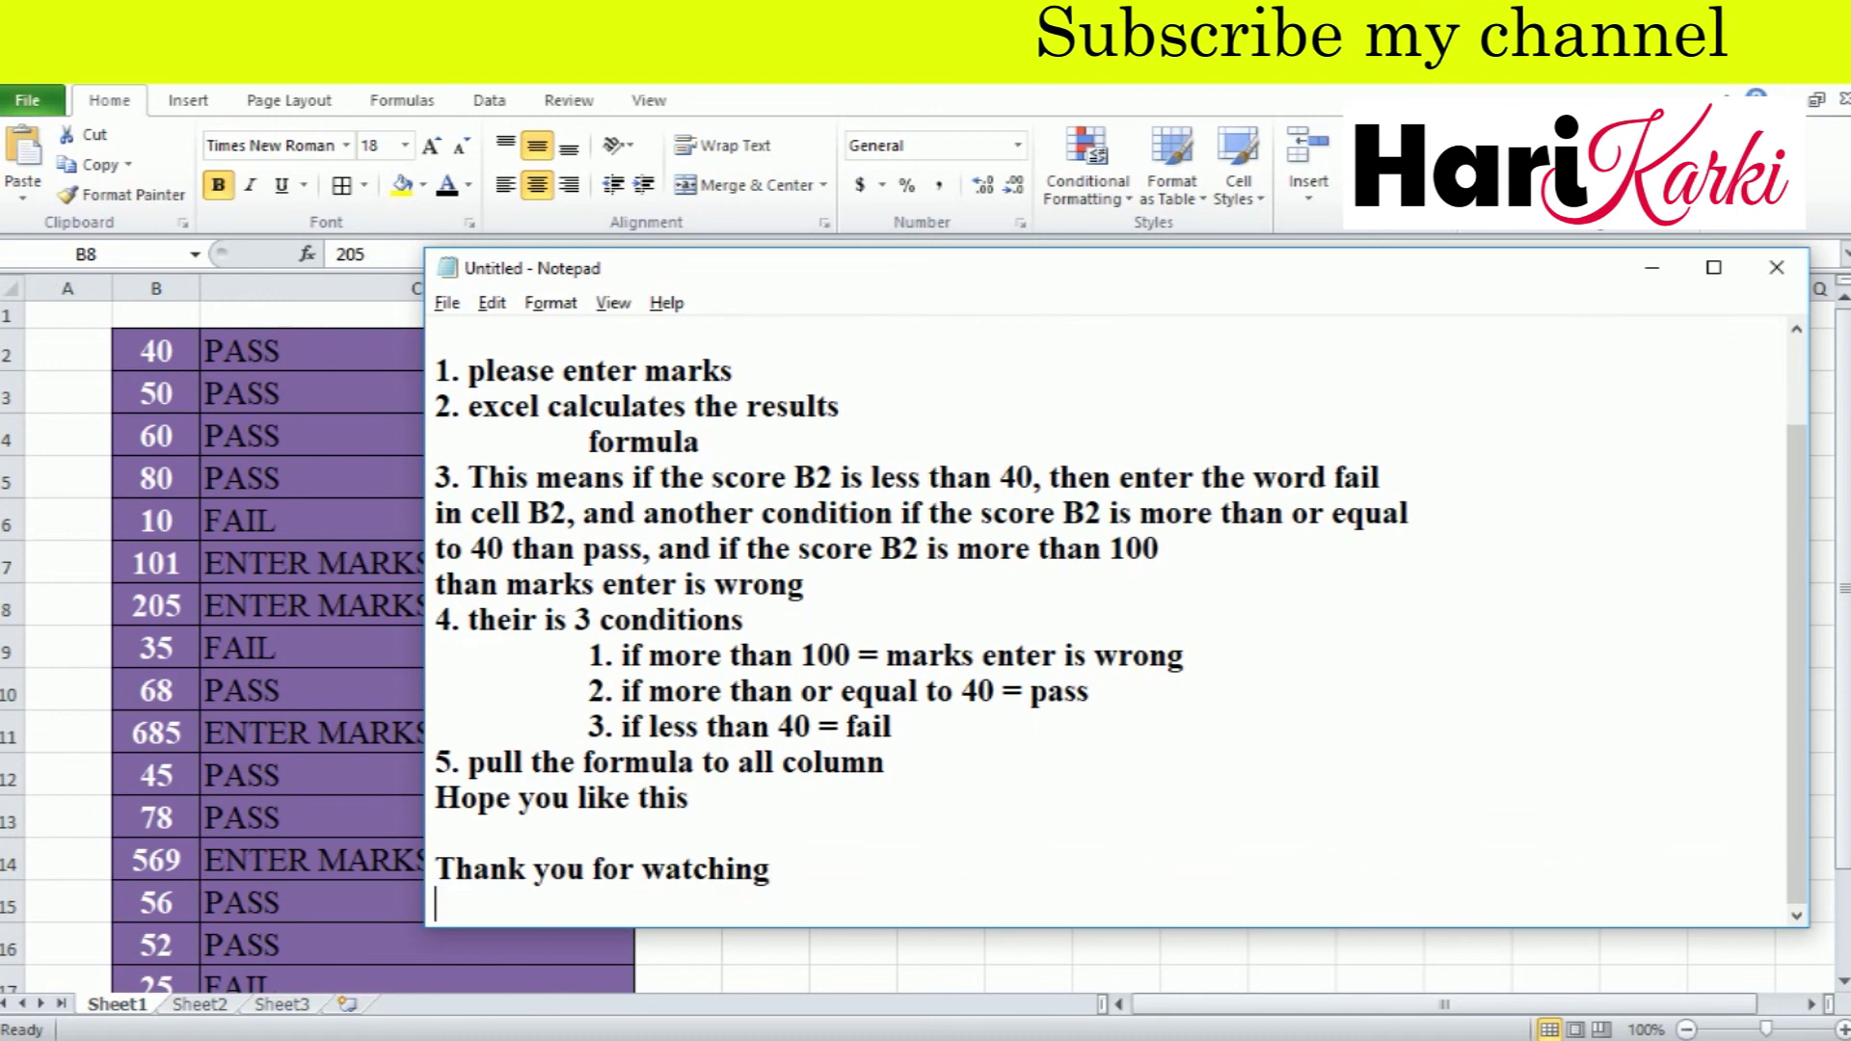